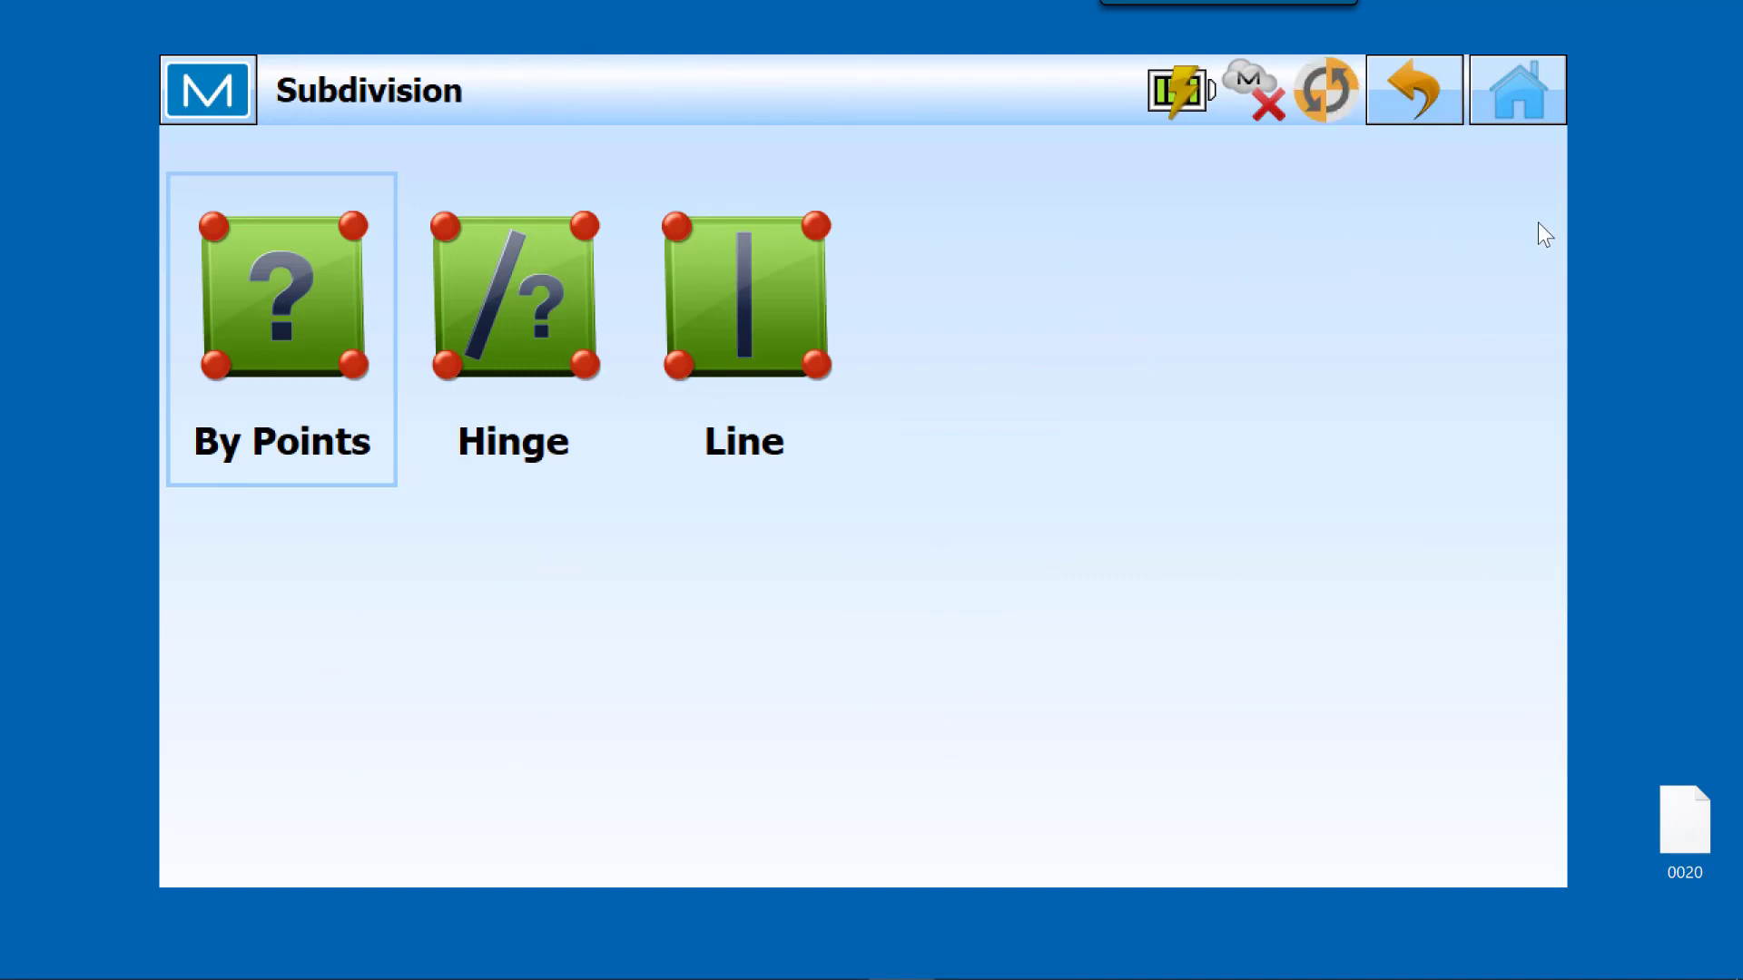
# Step: Examine the point input options for creating a surface, and leave without creating one
pyautogui.click(1505, 89)
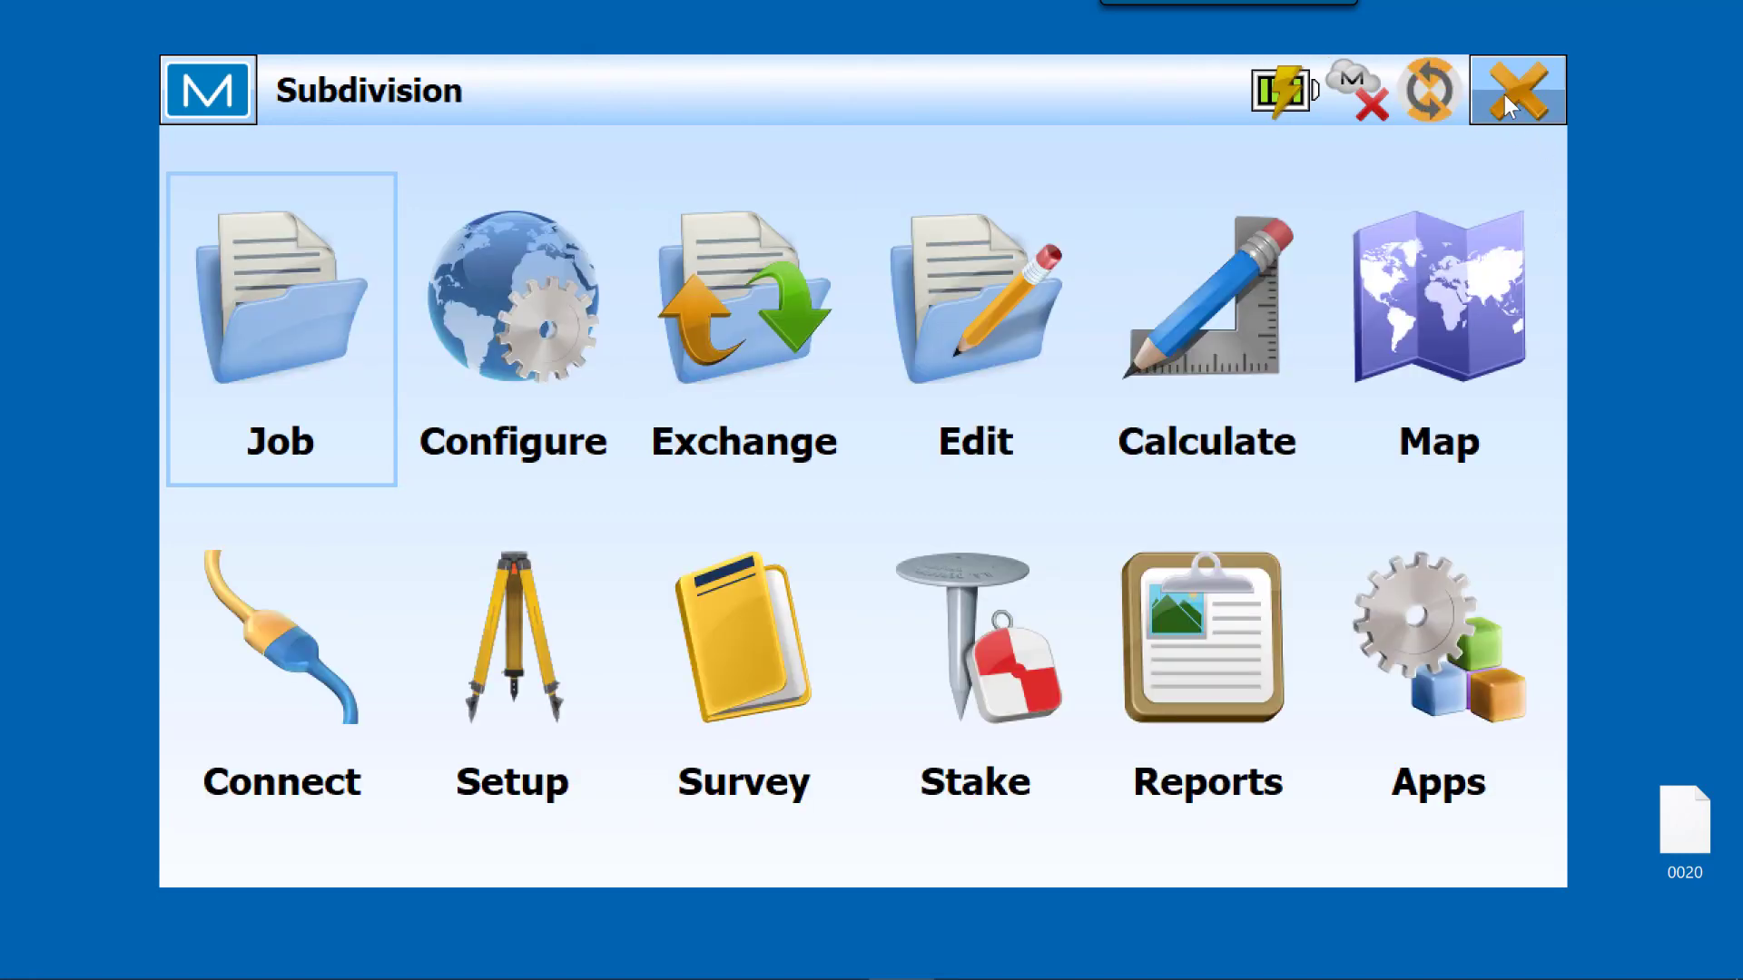
pyautogui.click(1233, 351)
pyautogui.click(1225, 704)
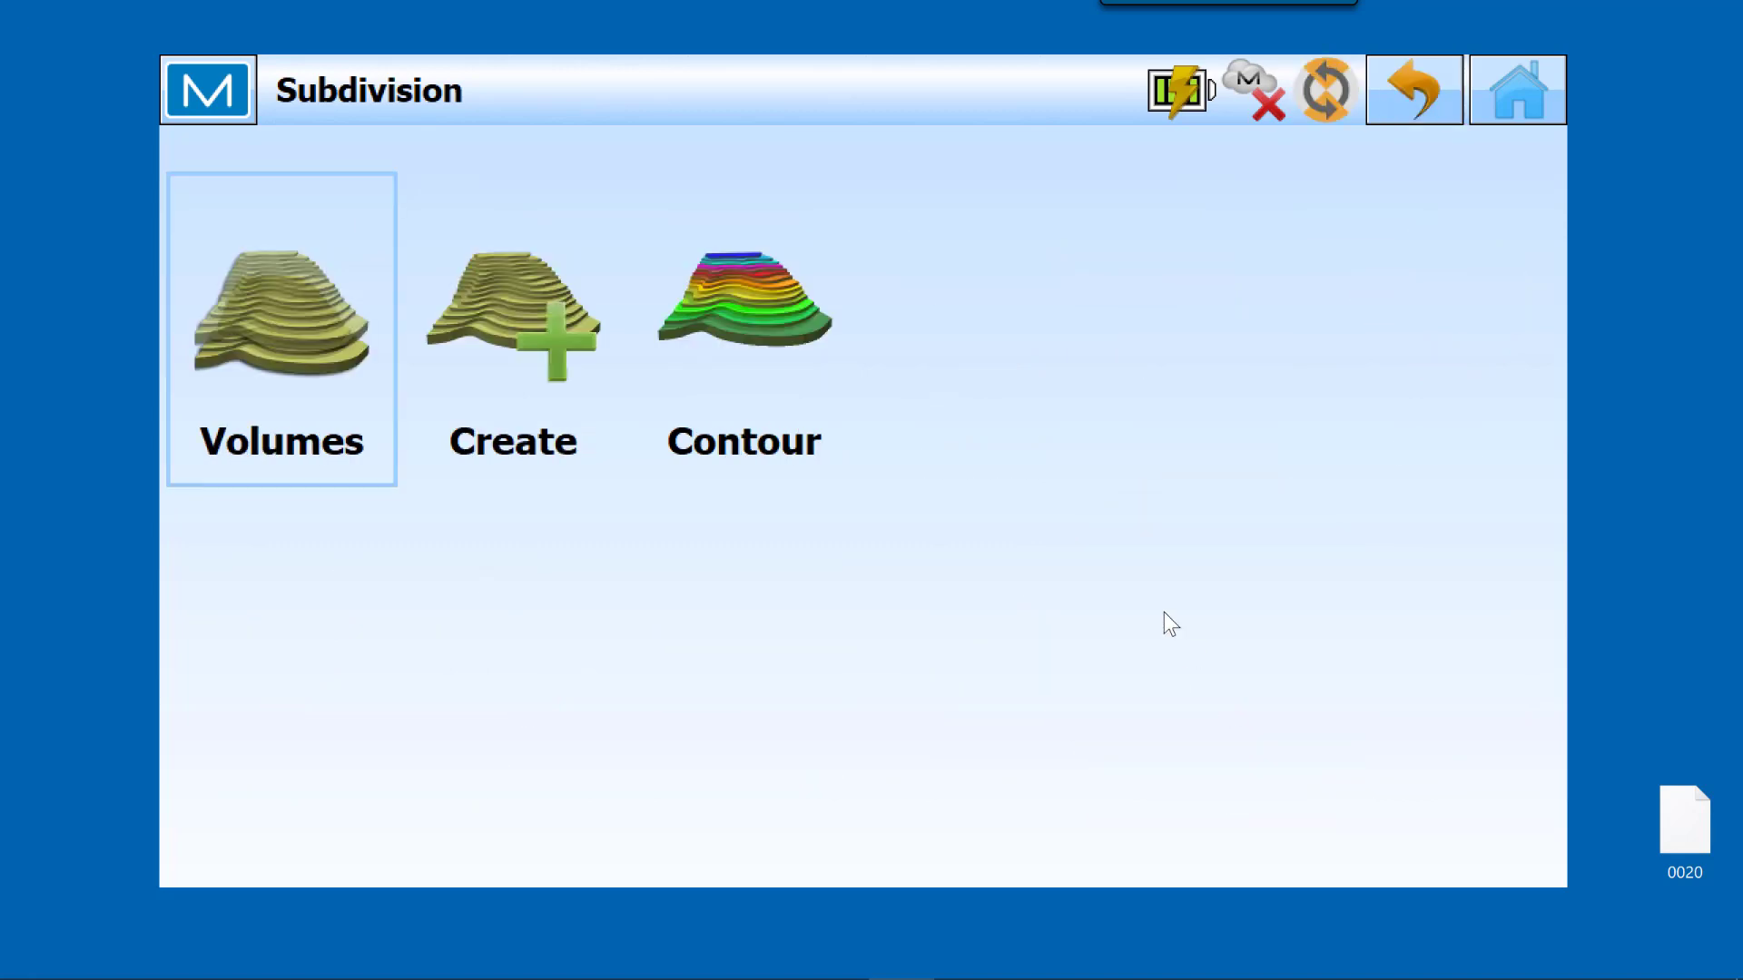
pyautogui.click(524, 312)
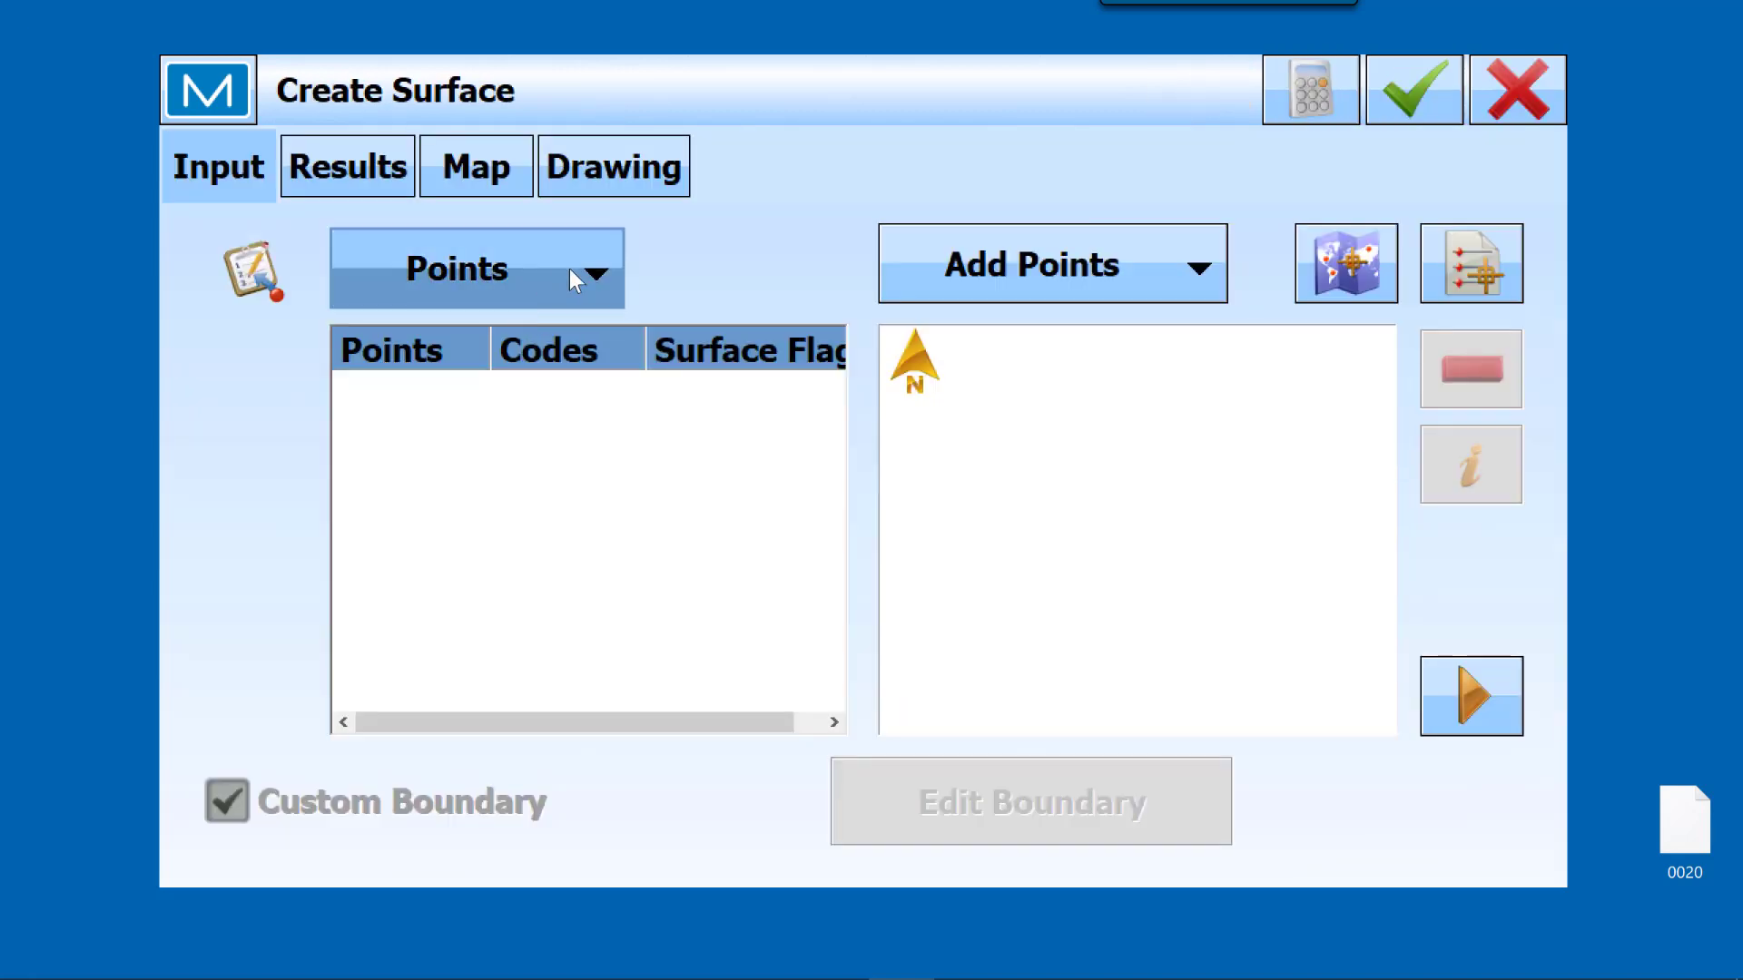
pyautogui.click(1518, 86)
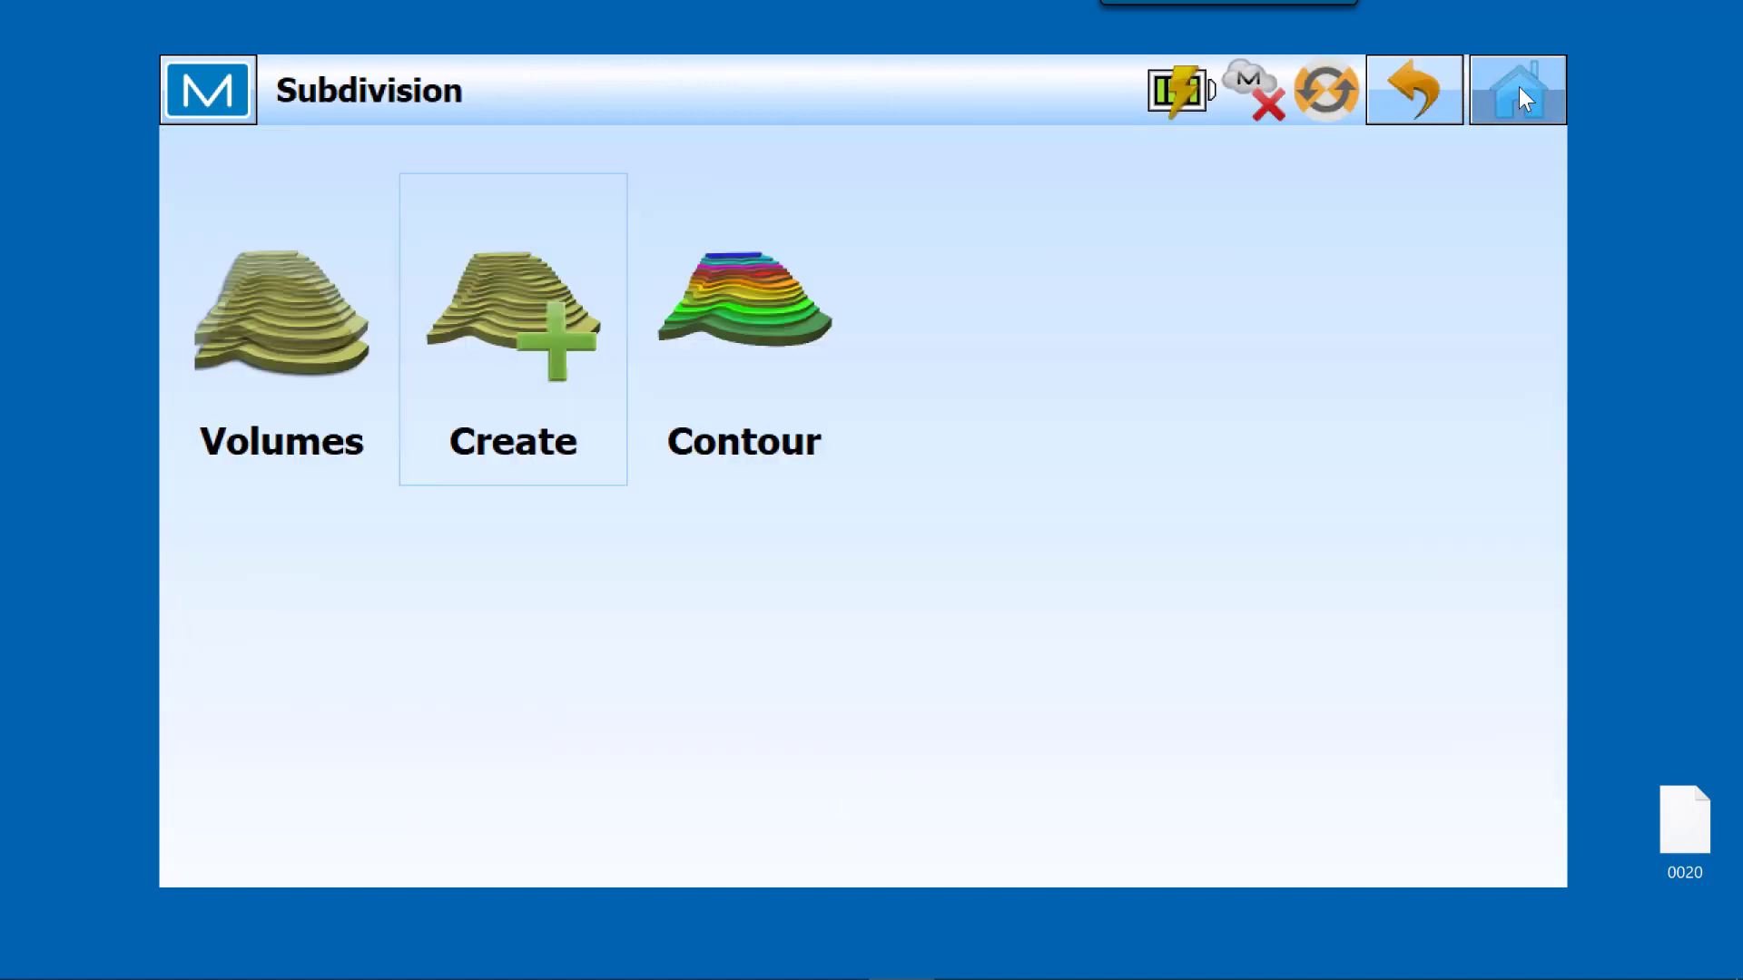
# Step: Examine the source types available for selecting points to offset, and return to the main screen
pyautogui.click(1517, 87)
pyautogui.click(1212, 389)
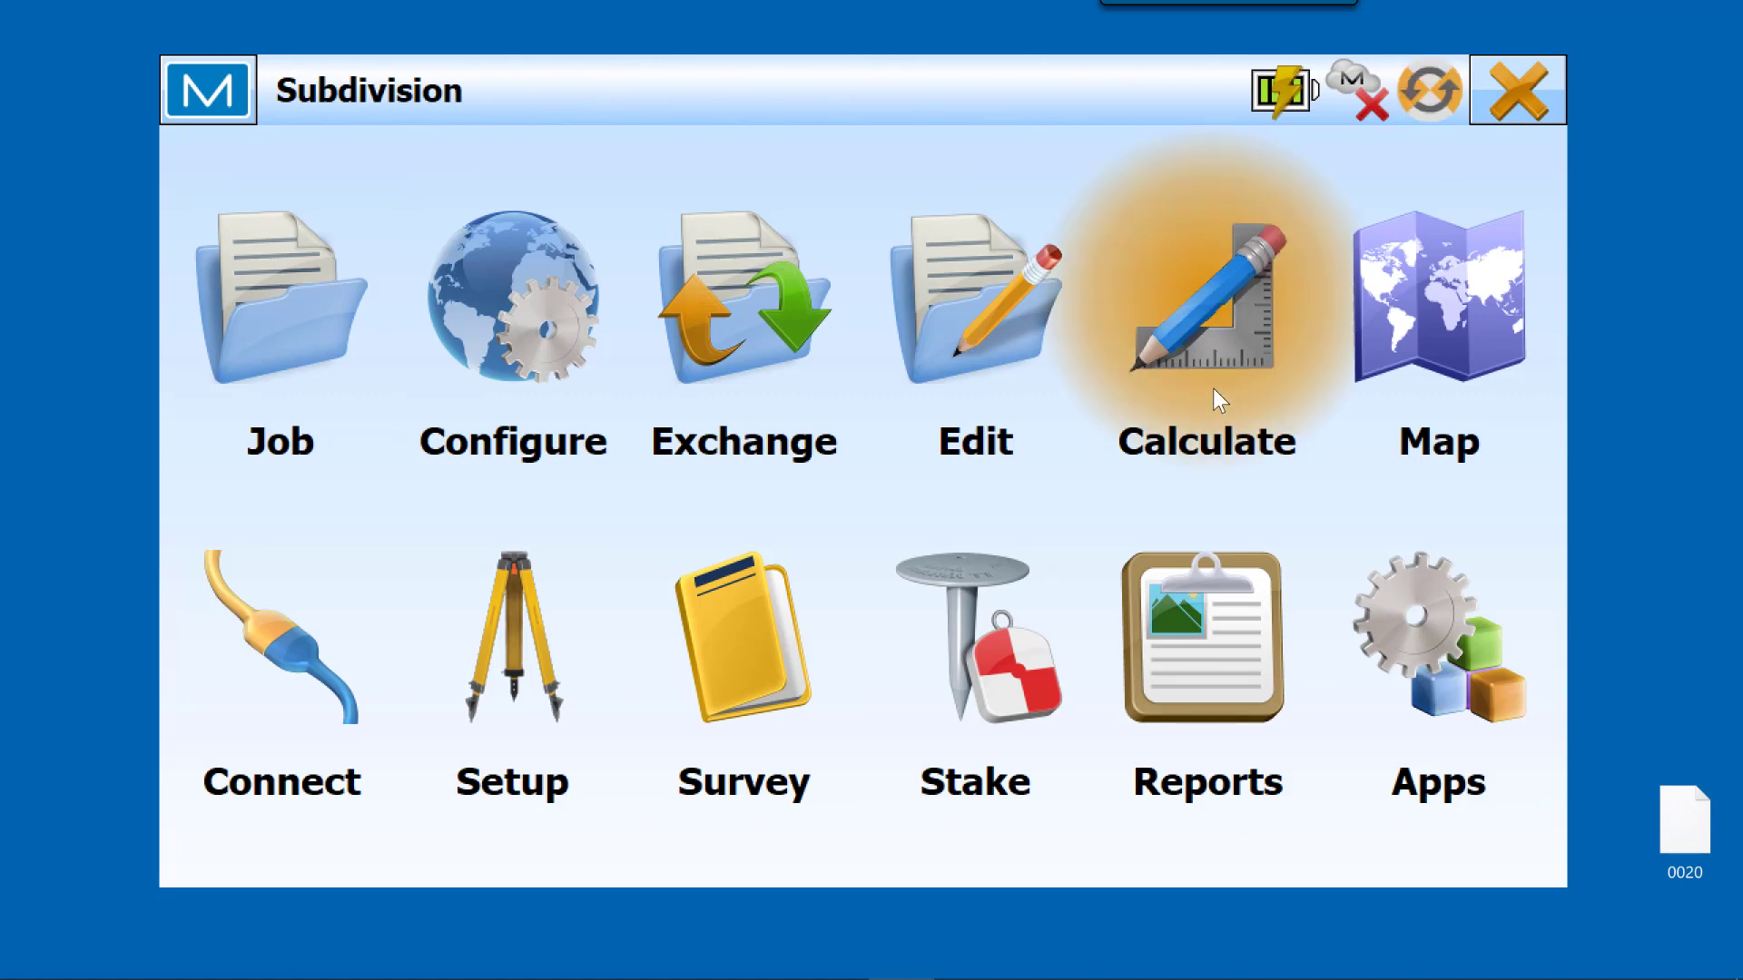
pyautogui.click(518, 657)
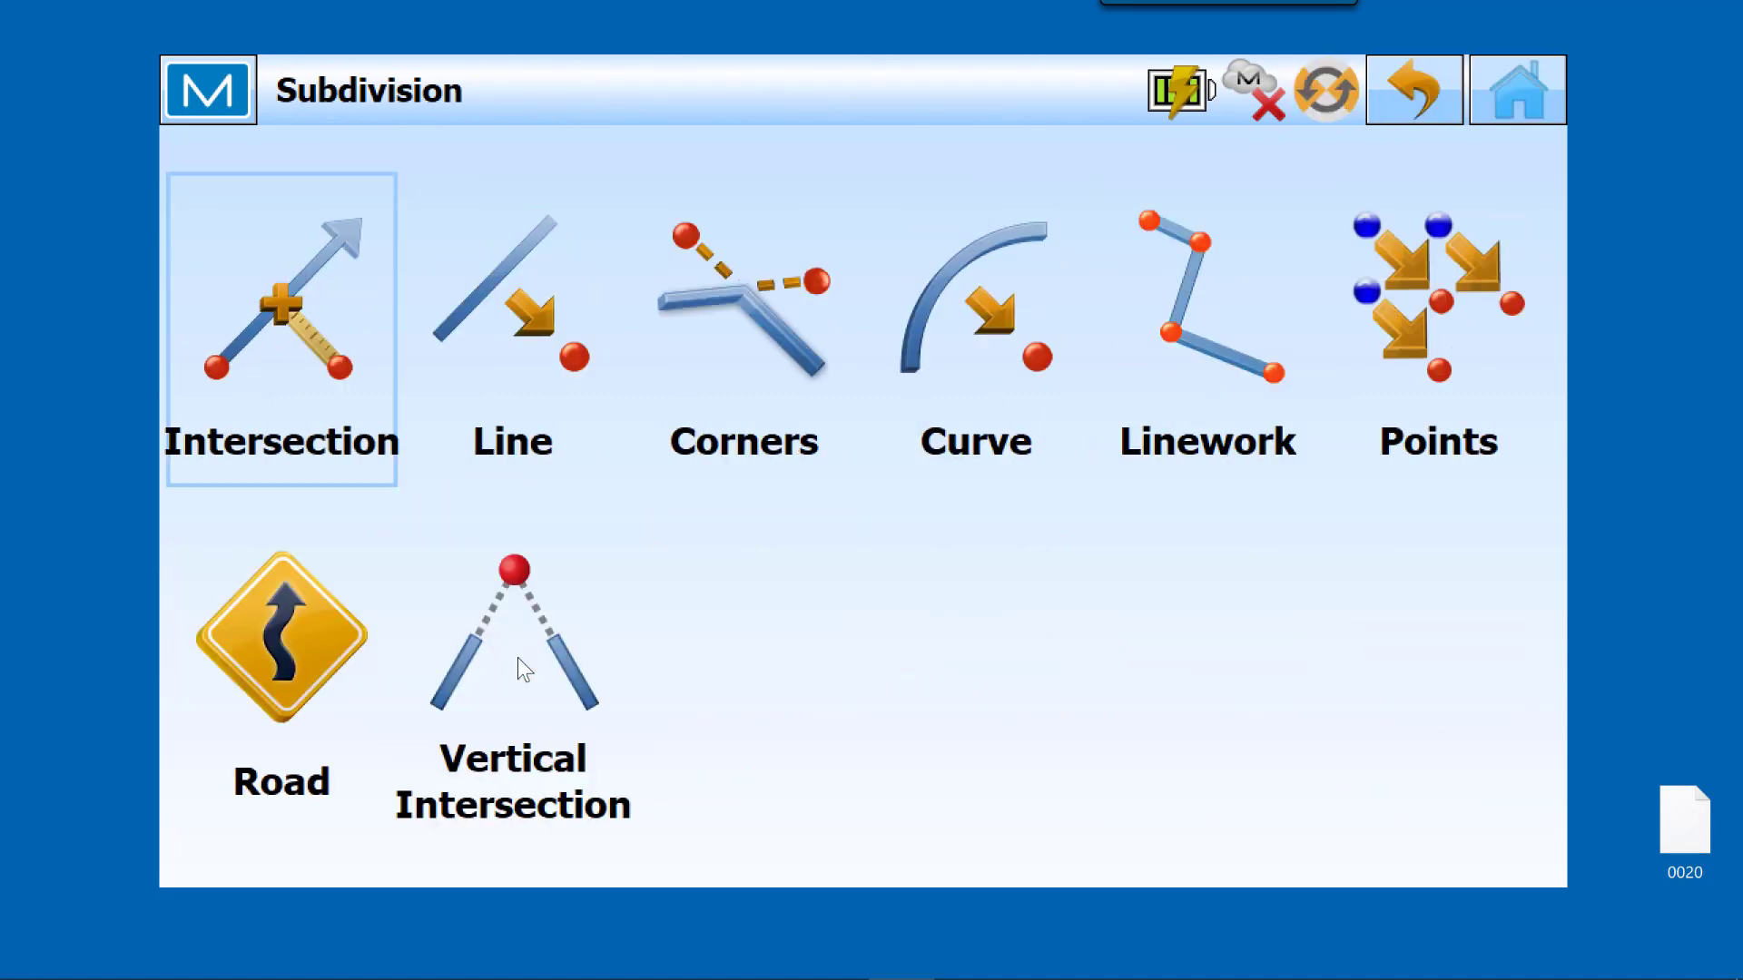
pyautogui.click(1428, 318)
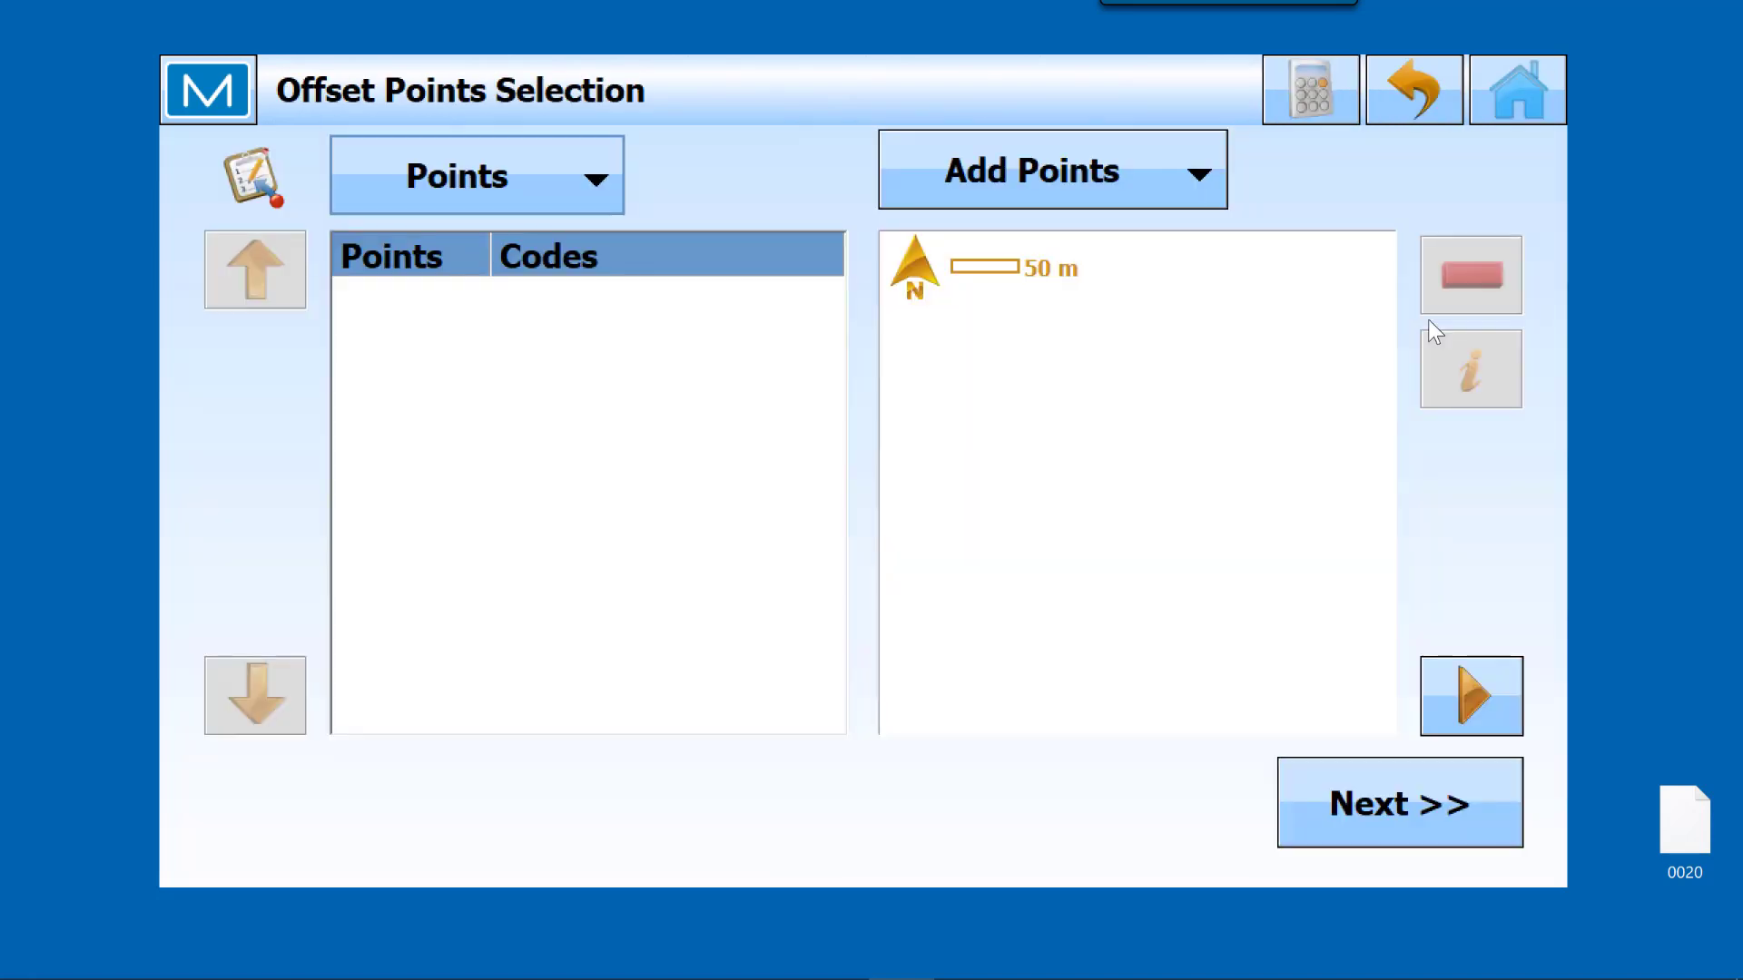
pyautogui.click(597, 186)
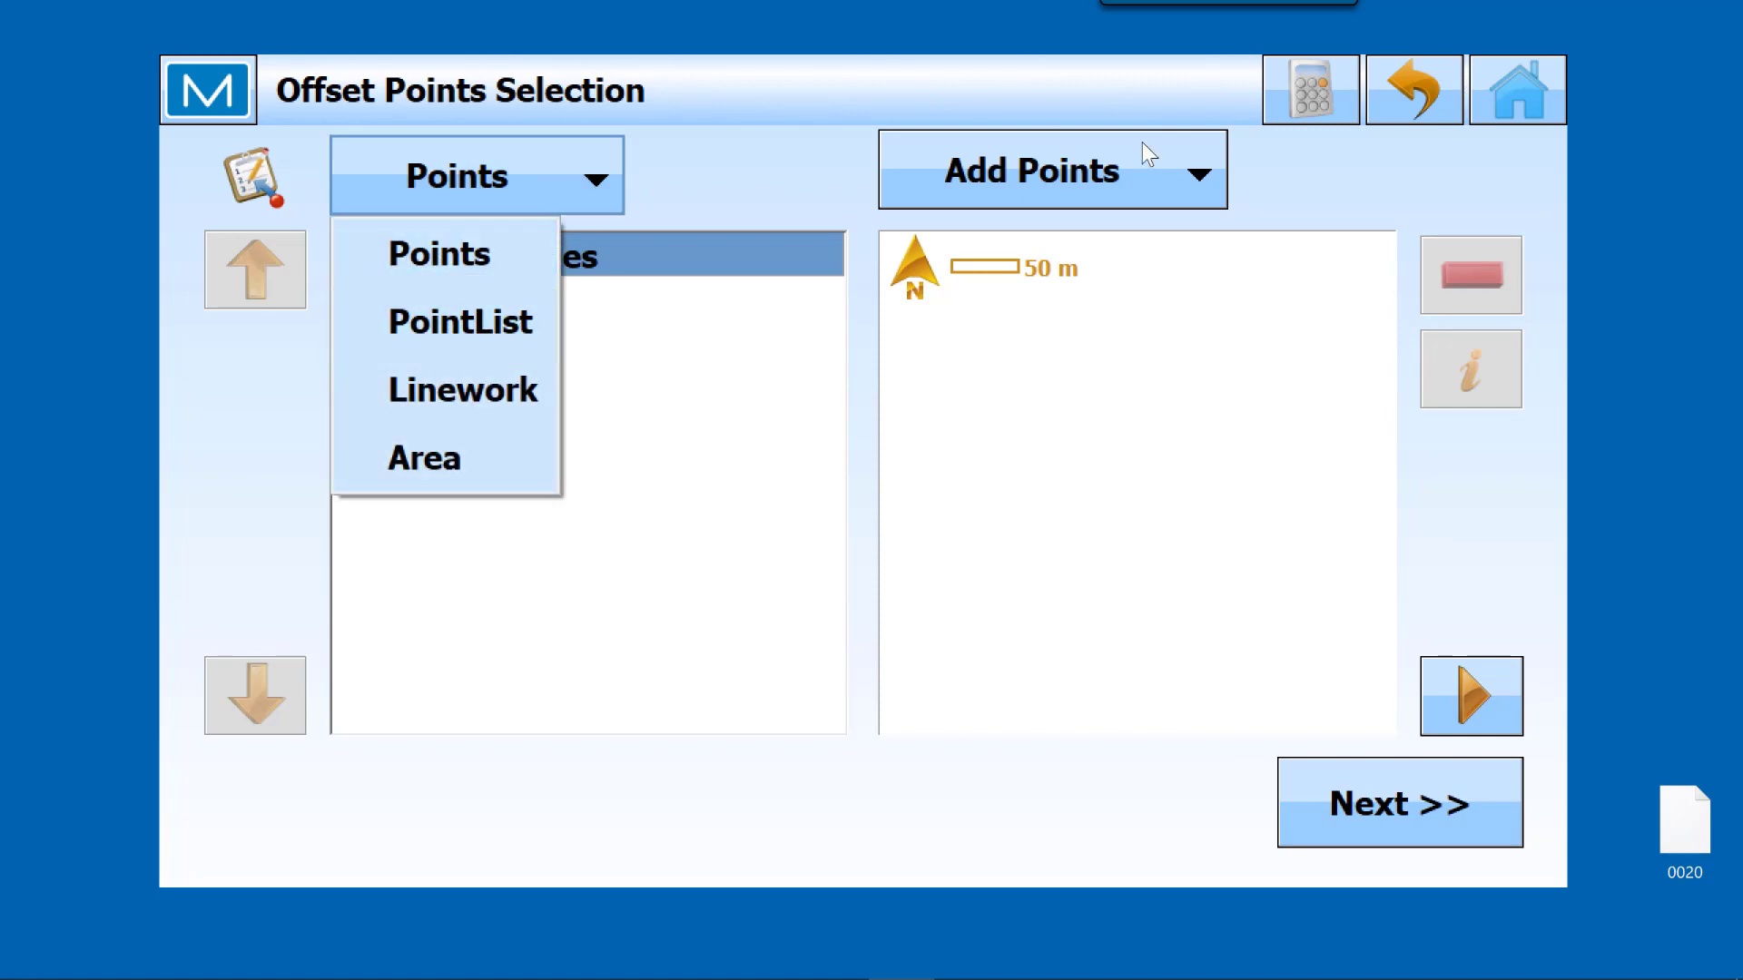
pyautogui.click(1537, 80)
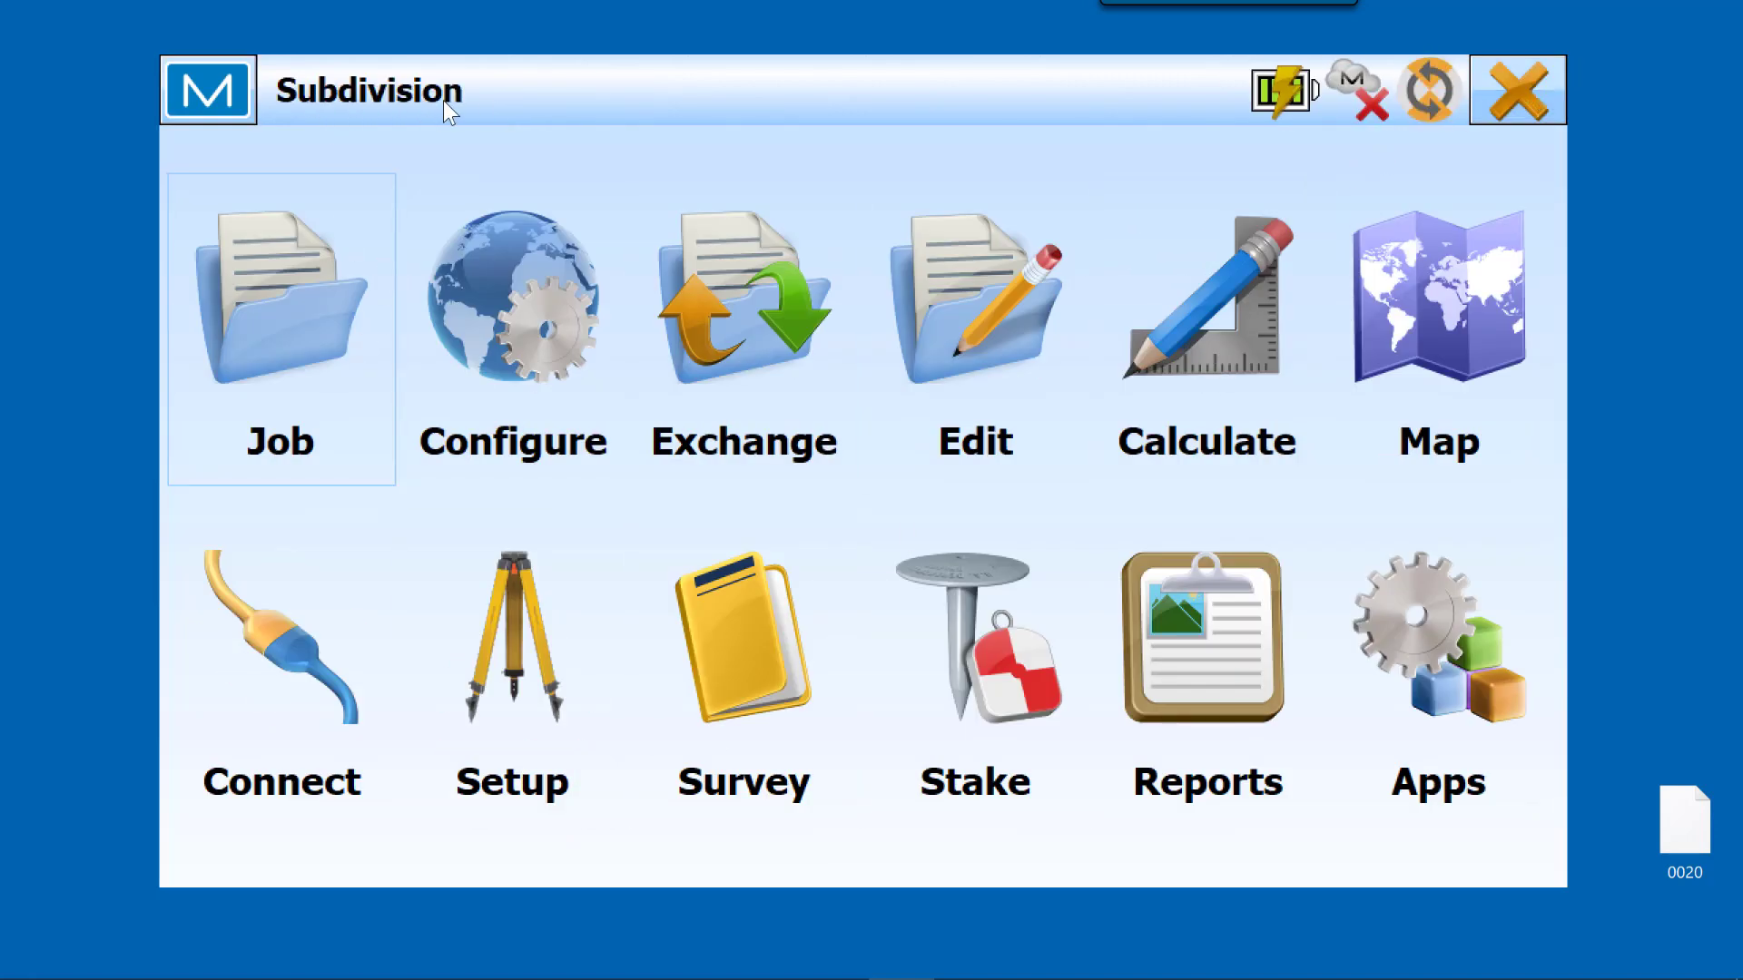
# Step: Check the boundary points on the job map, and start a new point list named Area
pyautogui.click(1466, 331)
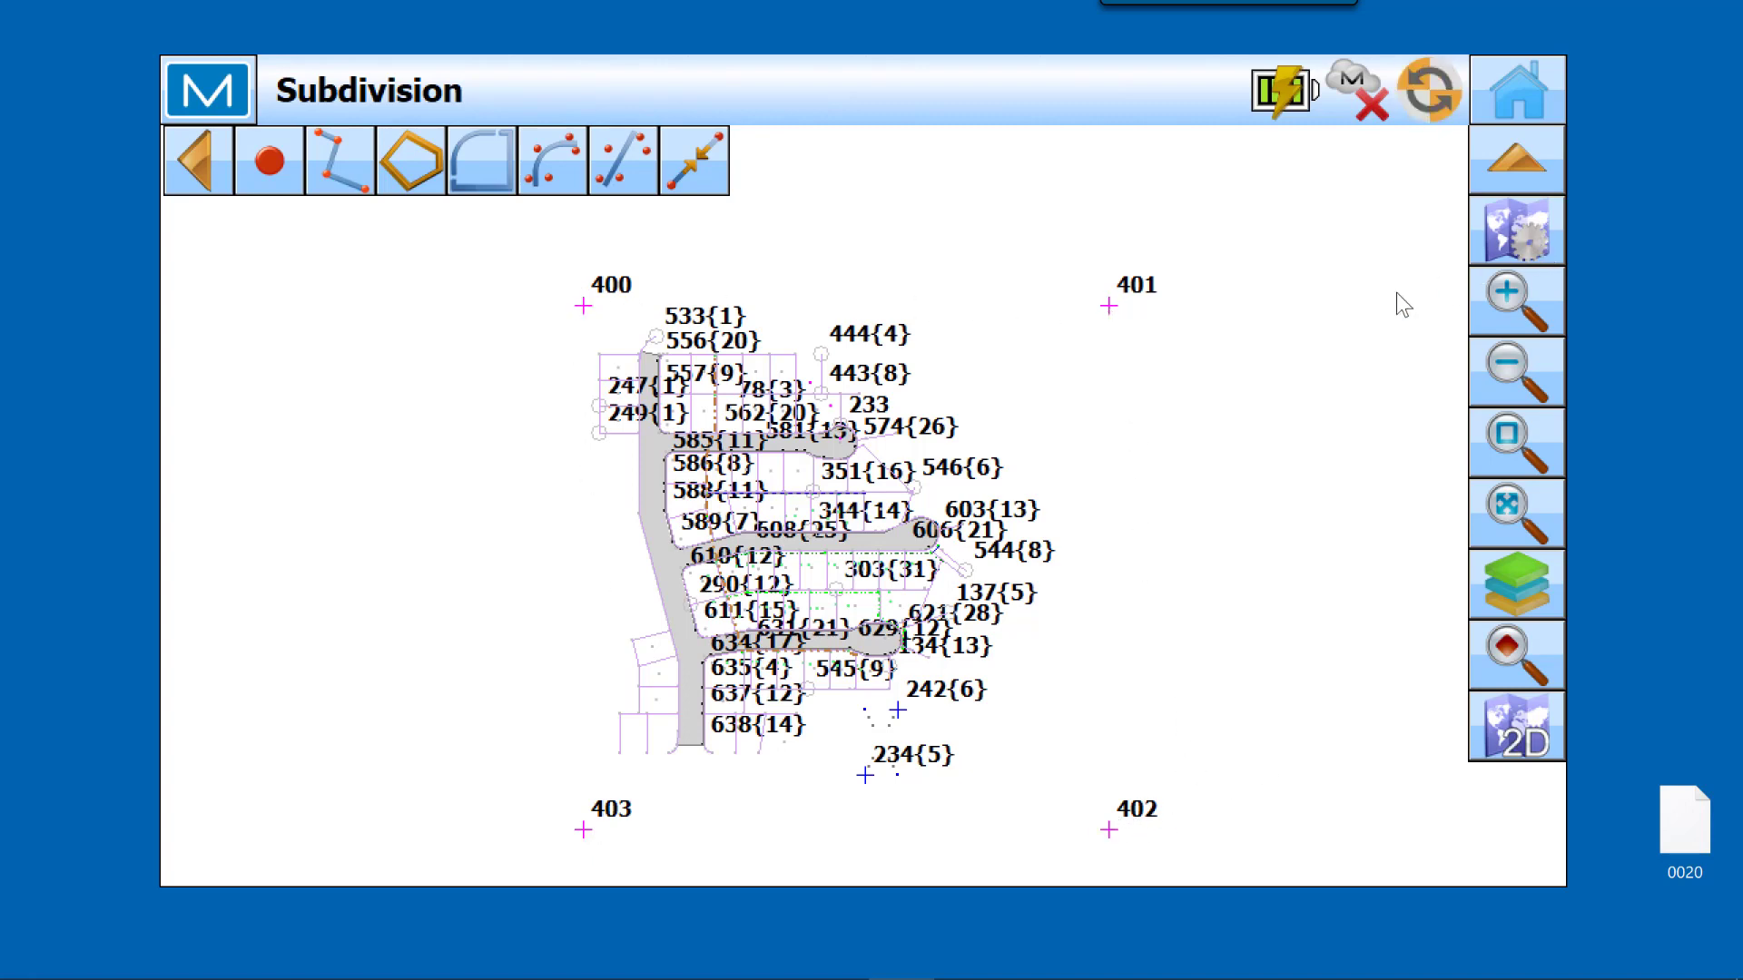
pyautogui.click(1515, 87)
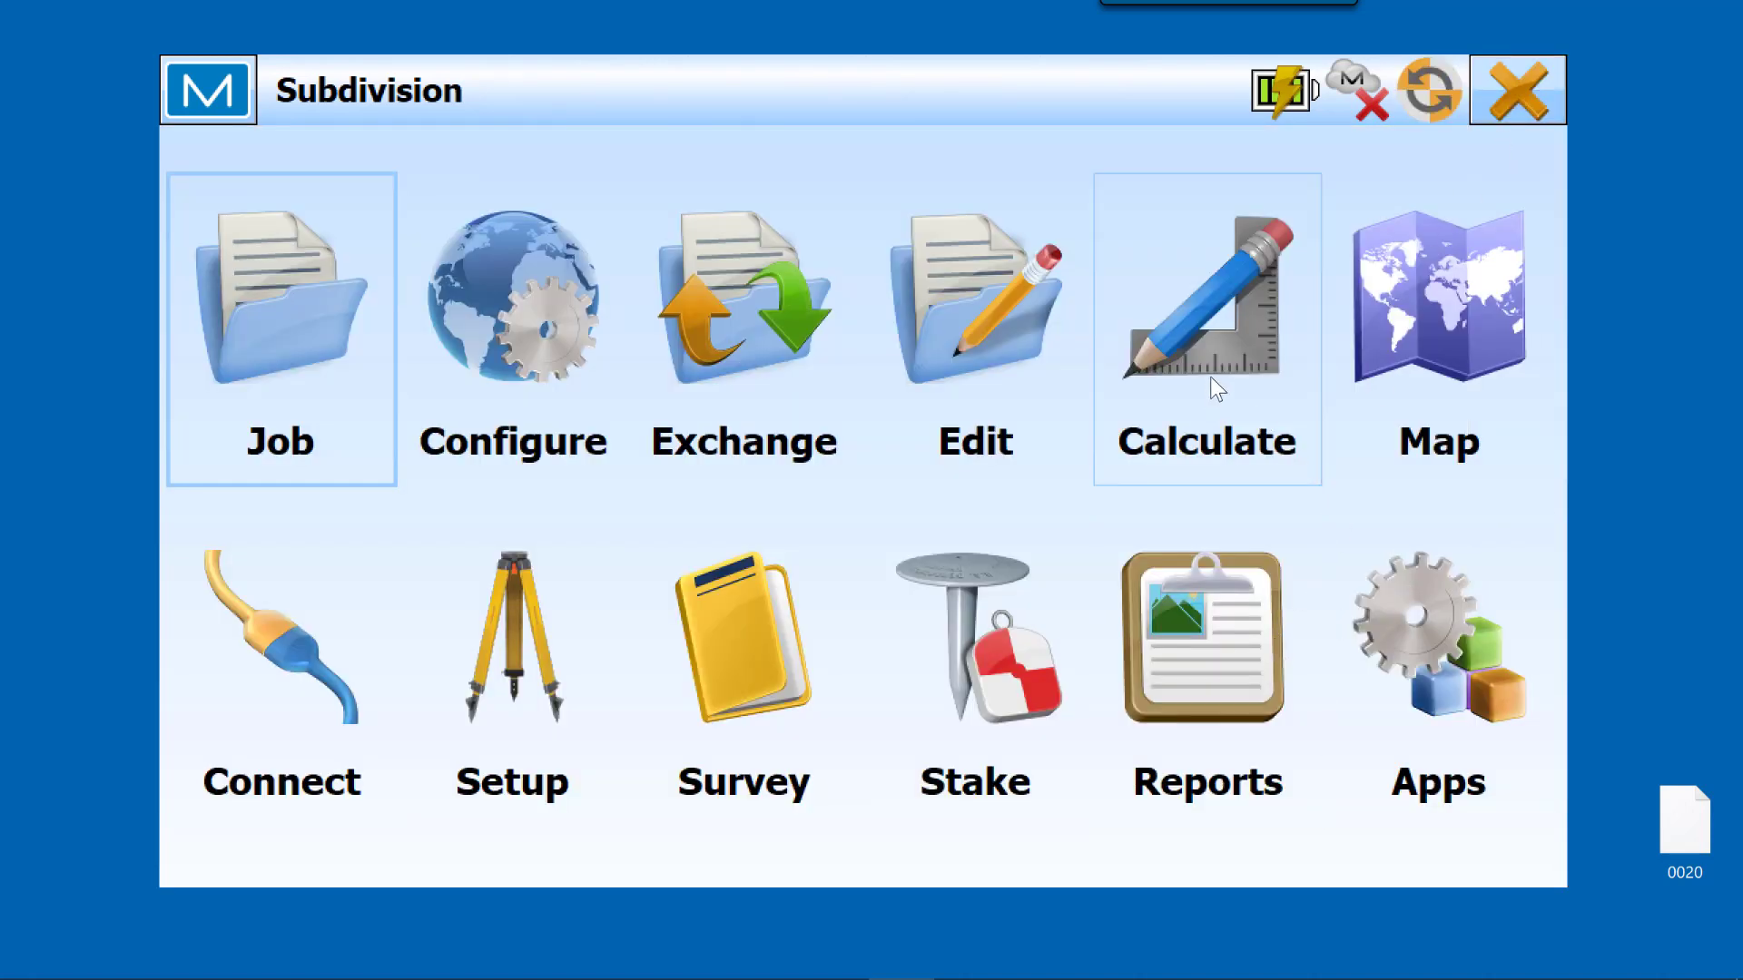
pyautogui.click(983, 358)
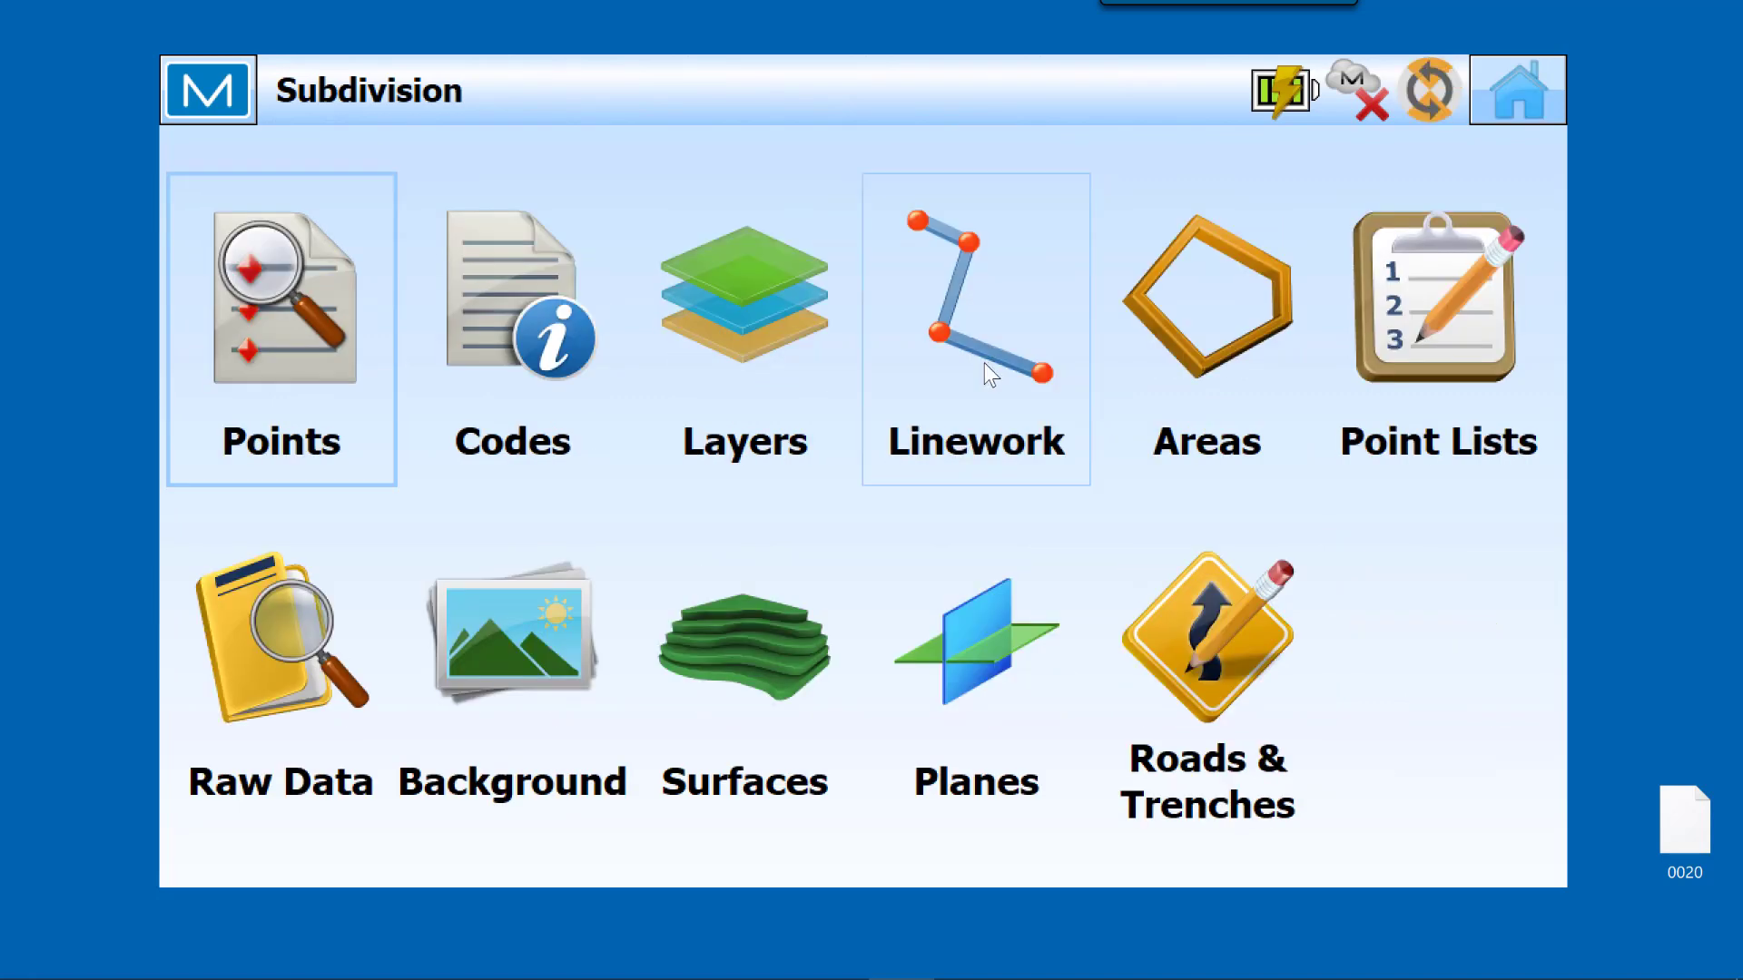
pyautogui.click(1452, 334)
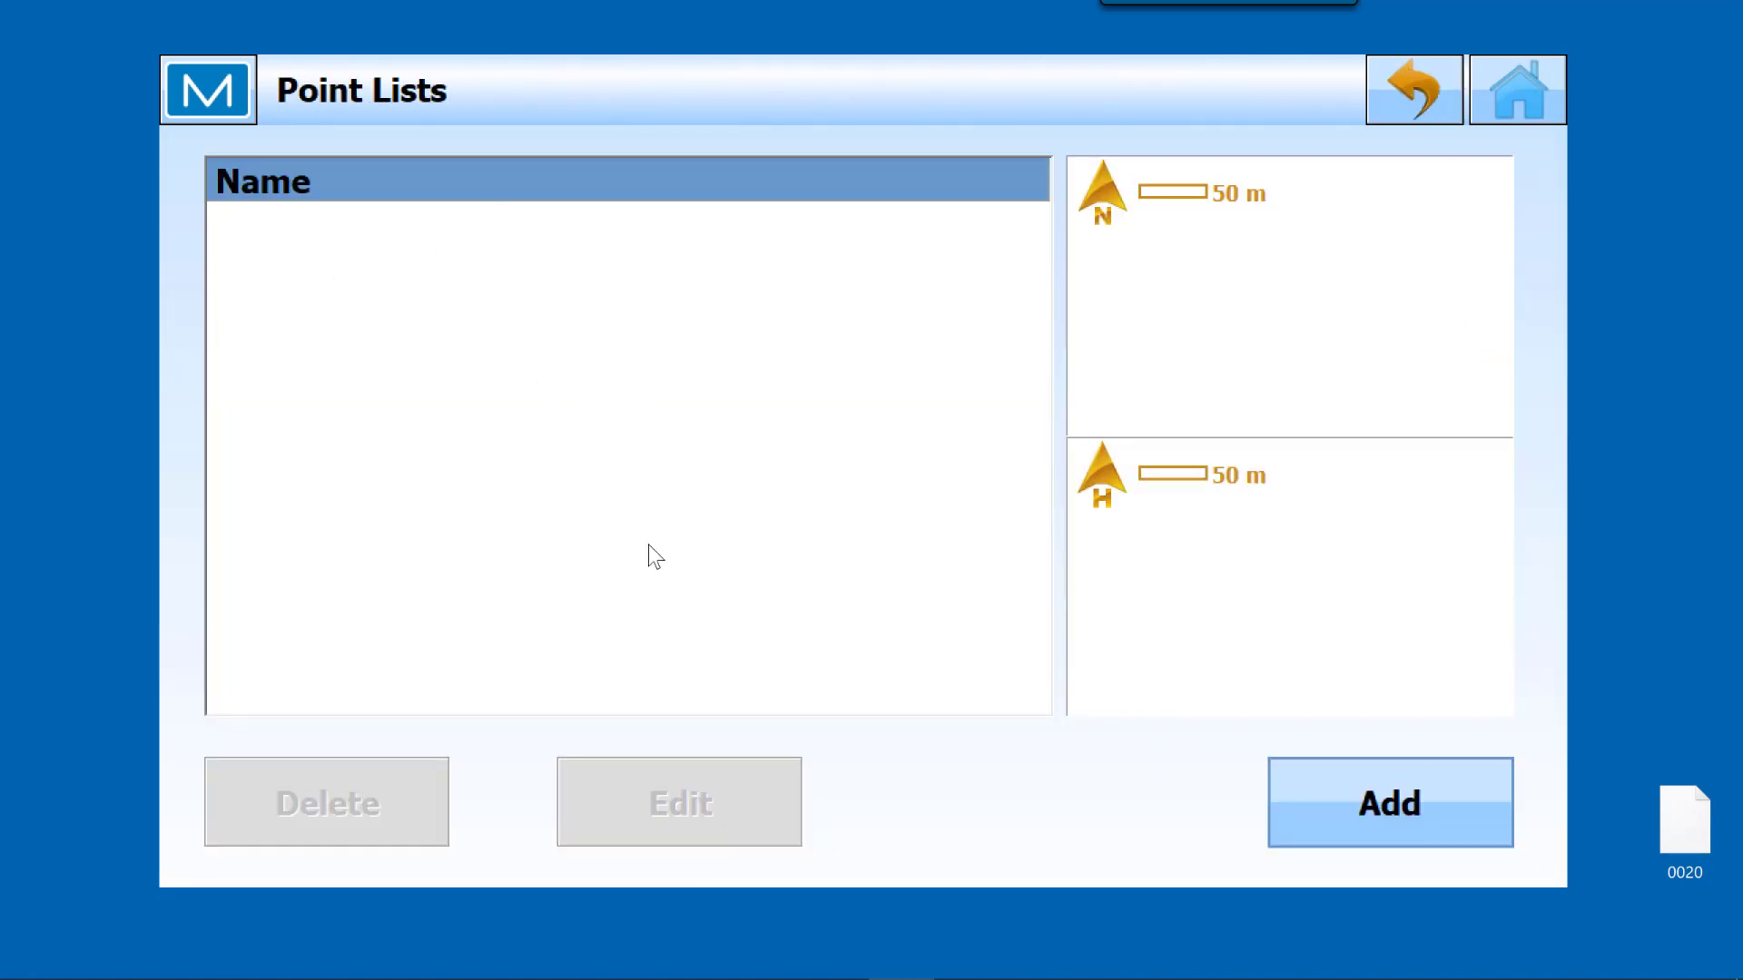
pyautogui.click(1414, 822)
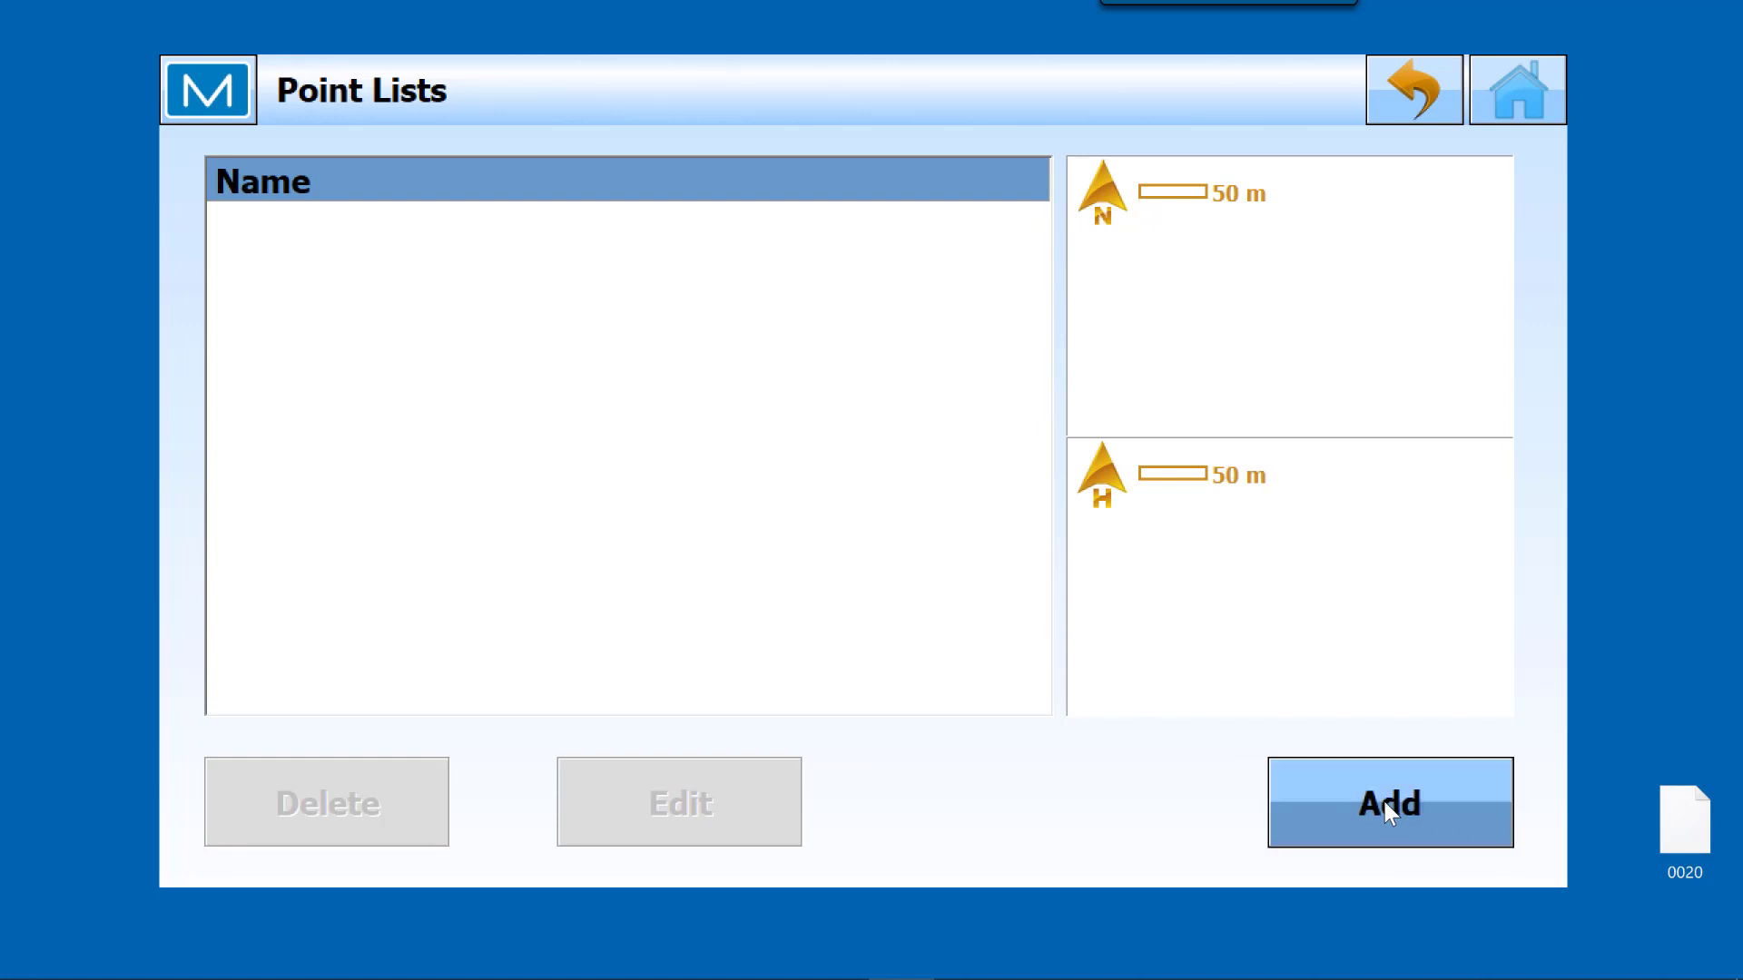
pyautogui.write('Area')
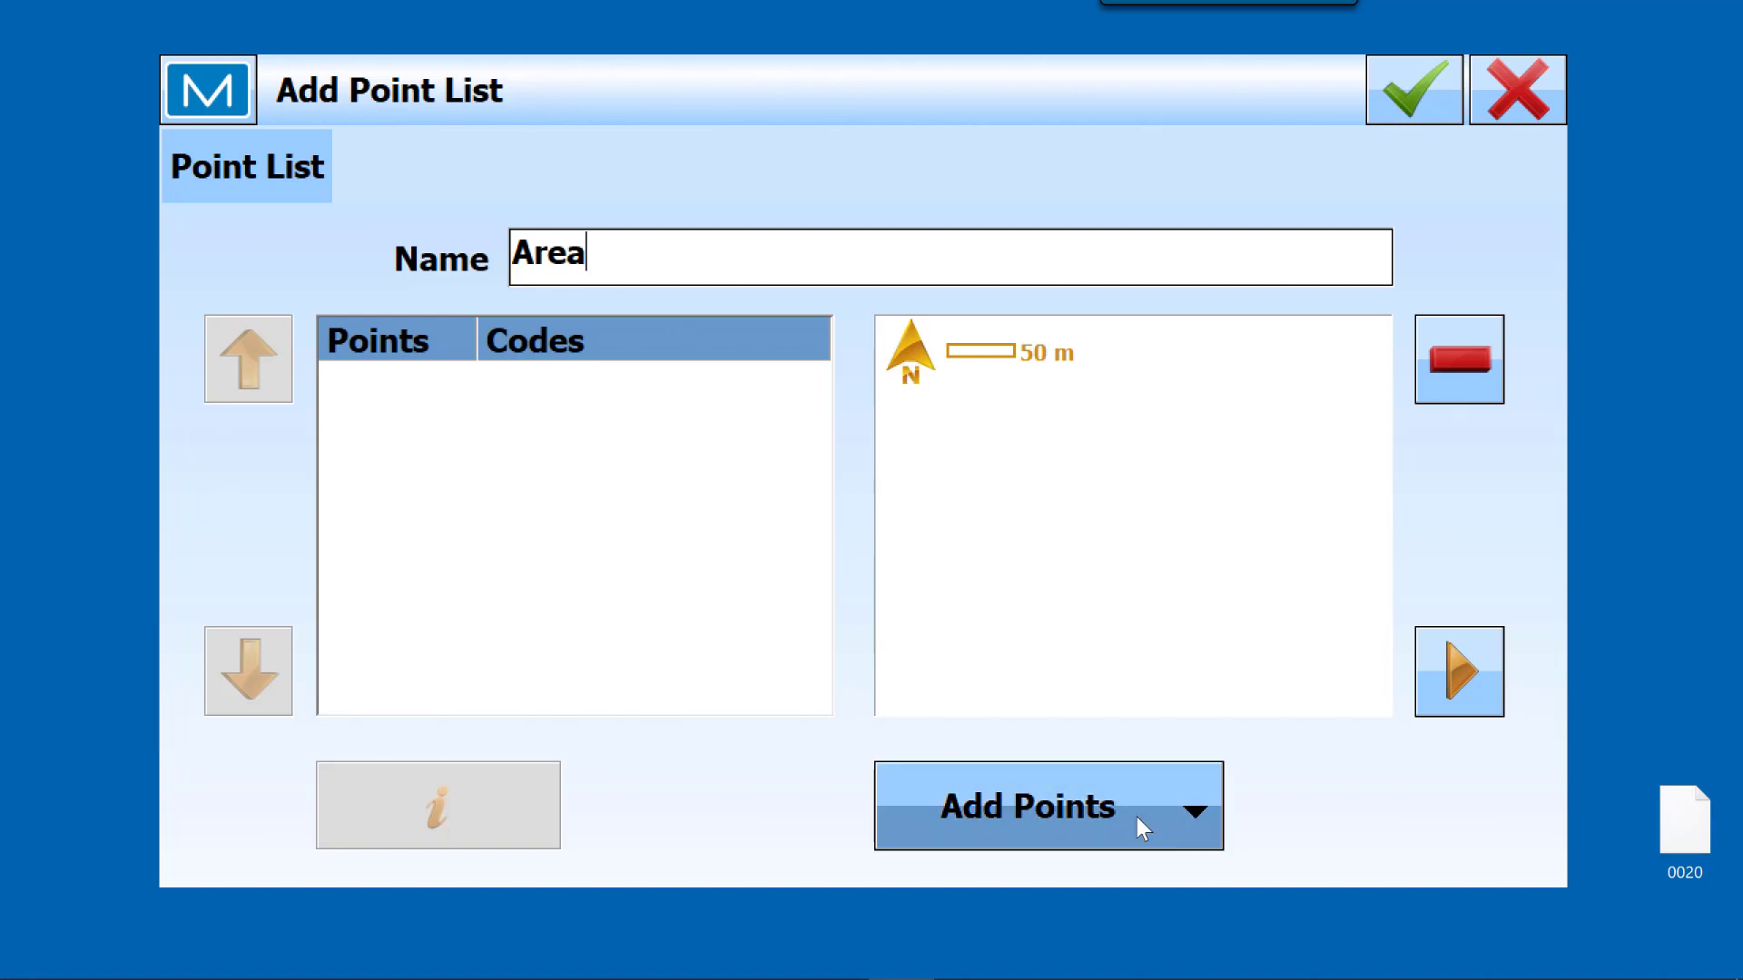
# Step: Add all points with the code BDY to the Area point list and save it
pyautogui.click(1193, 820)
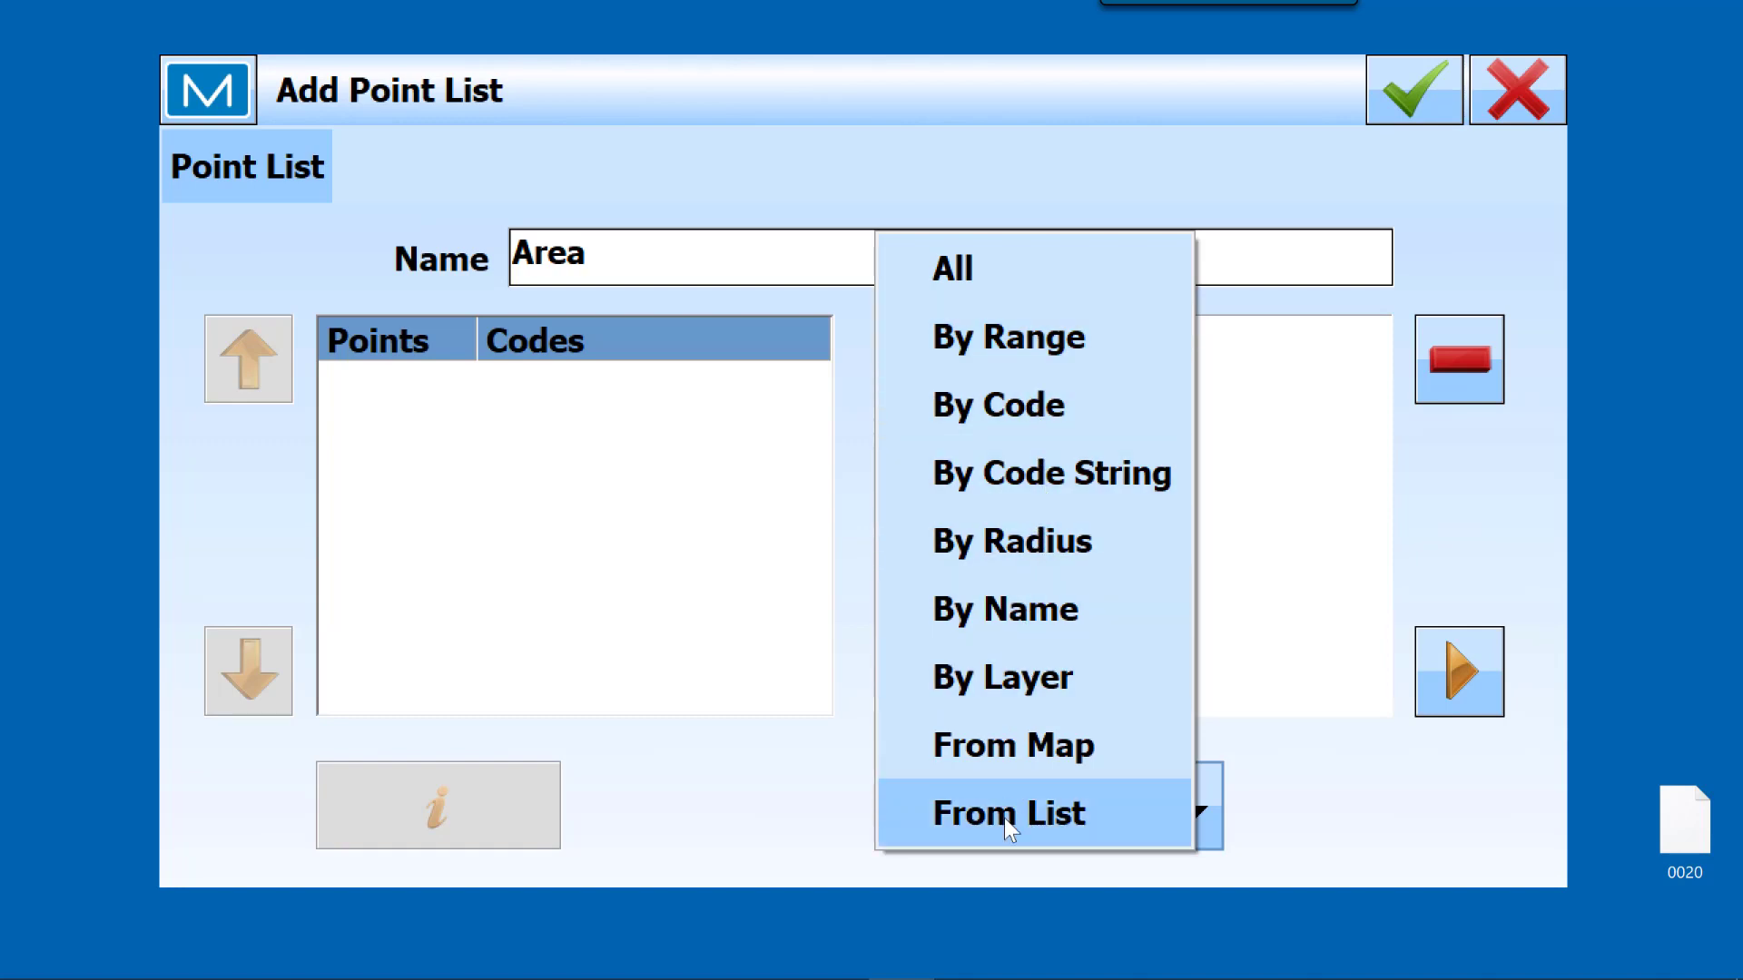
pyautogui.click(1009, 410)
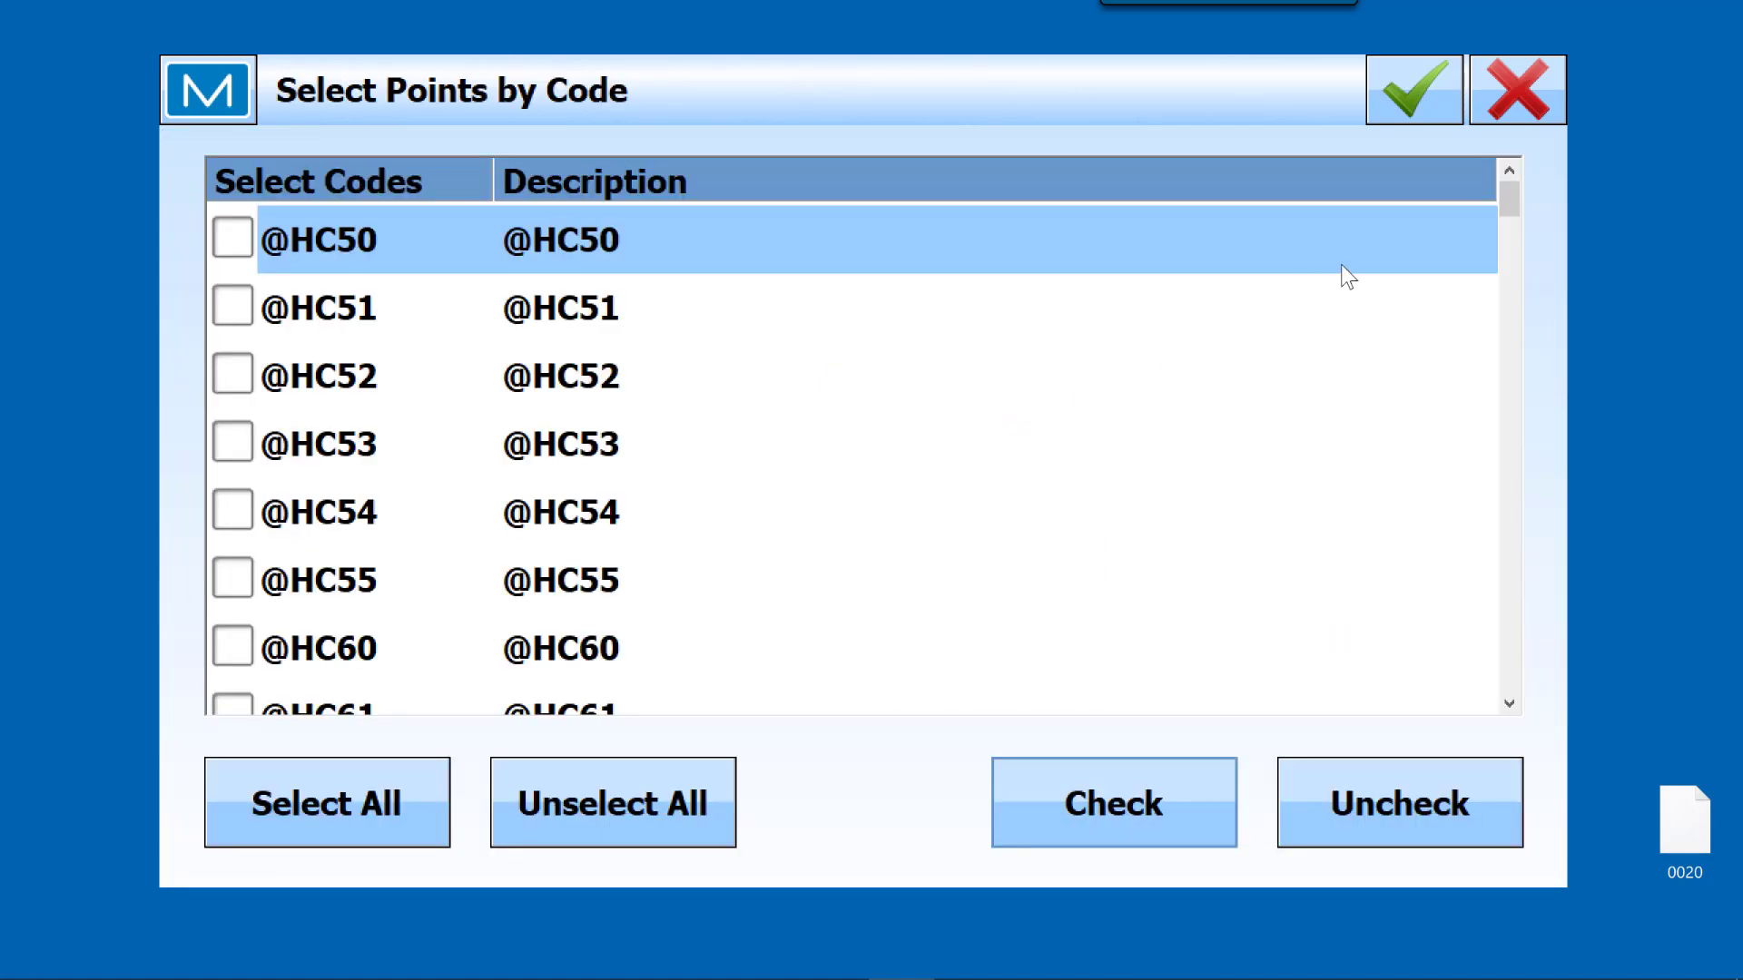
pyautogui.moveTo(1510, 199); pyautogui.dragTo(1496, 552)
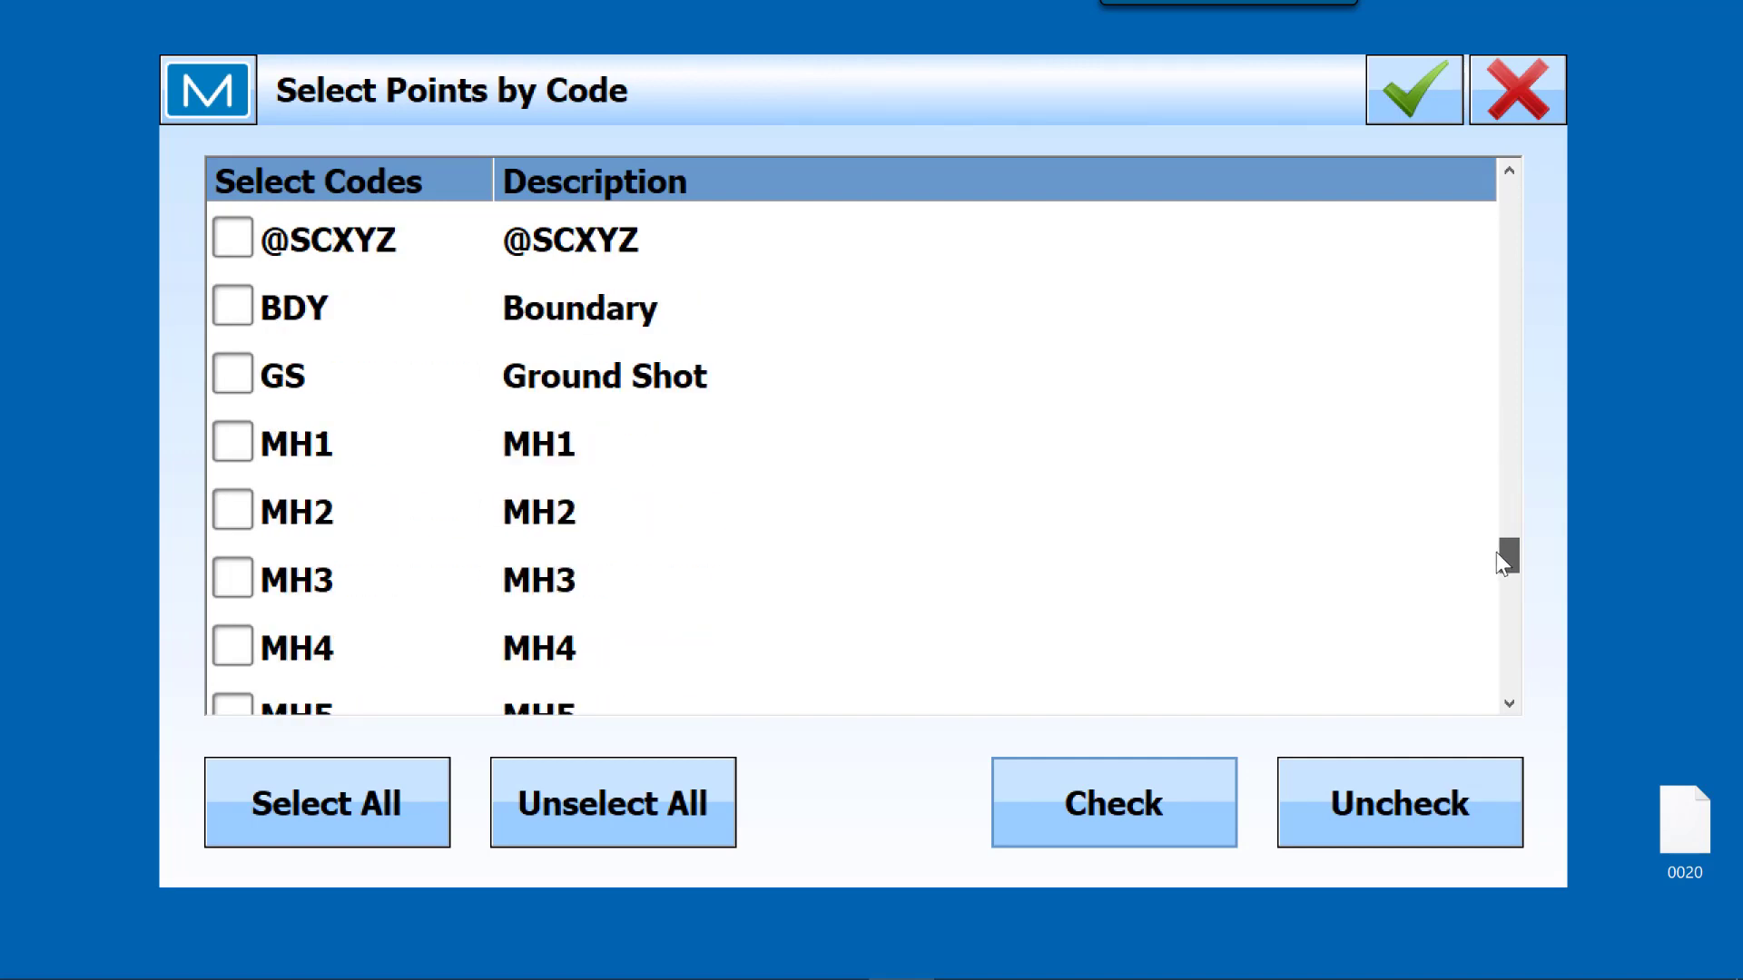
pyautogui.click(605, 309)
pyautogui.click(238, 311)
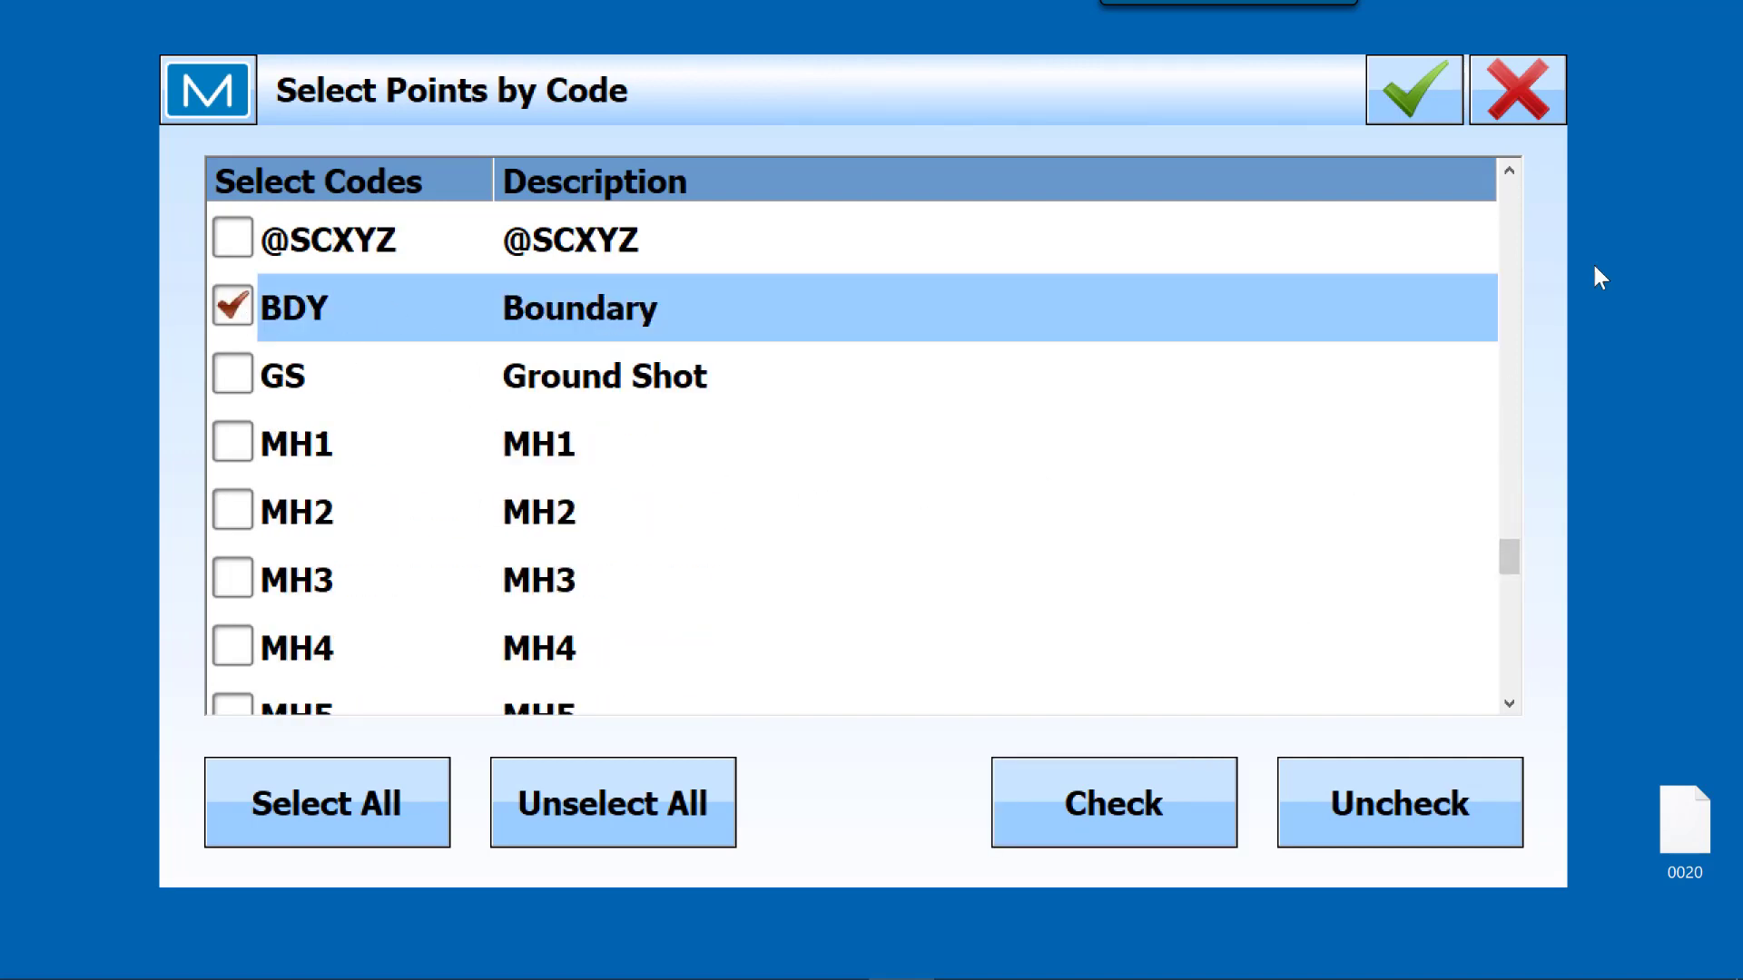
pyautogui.click(1414, 96)
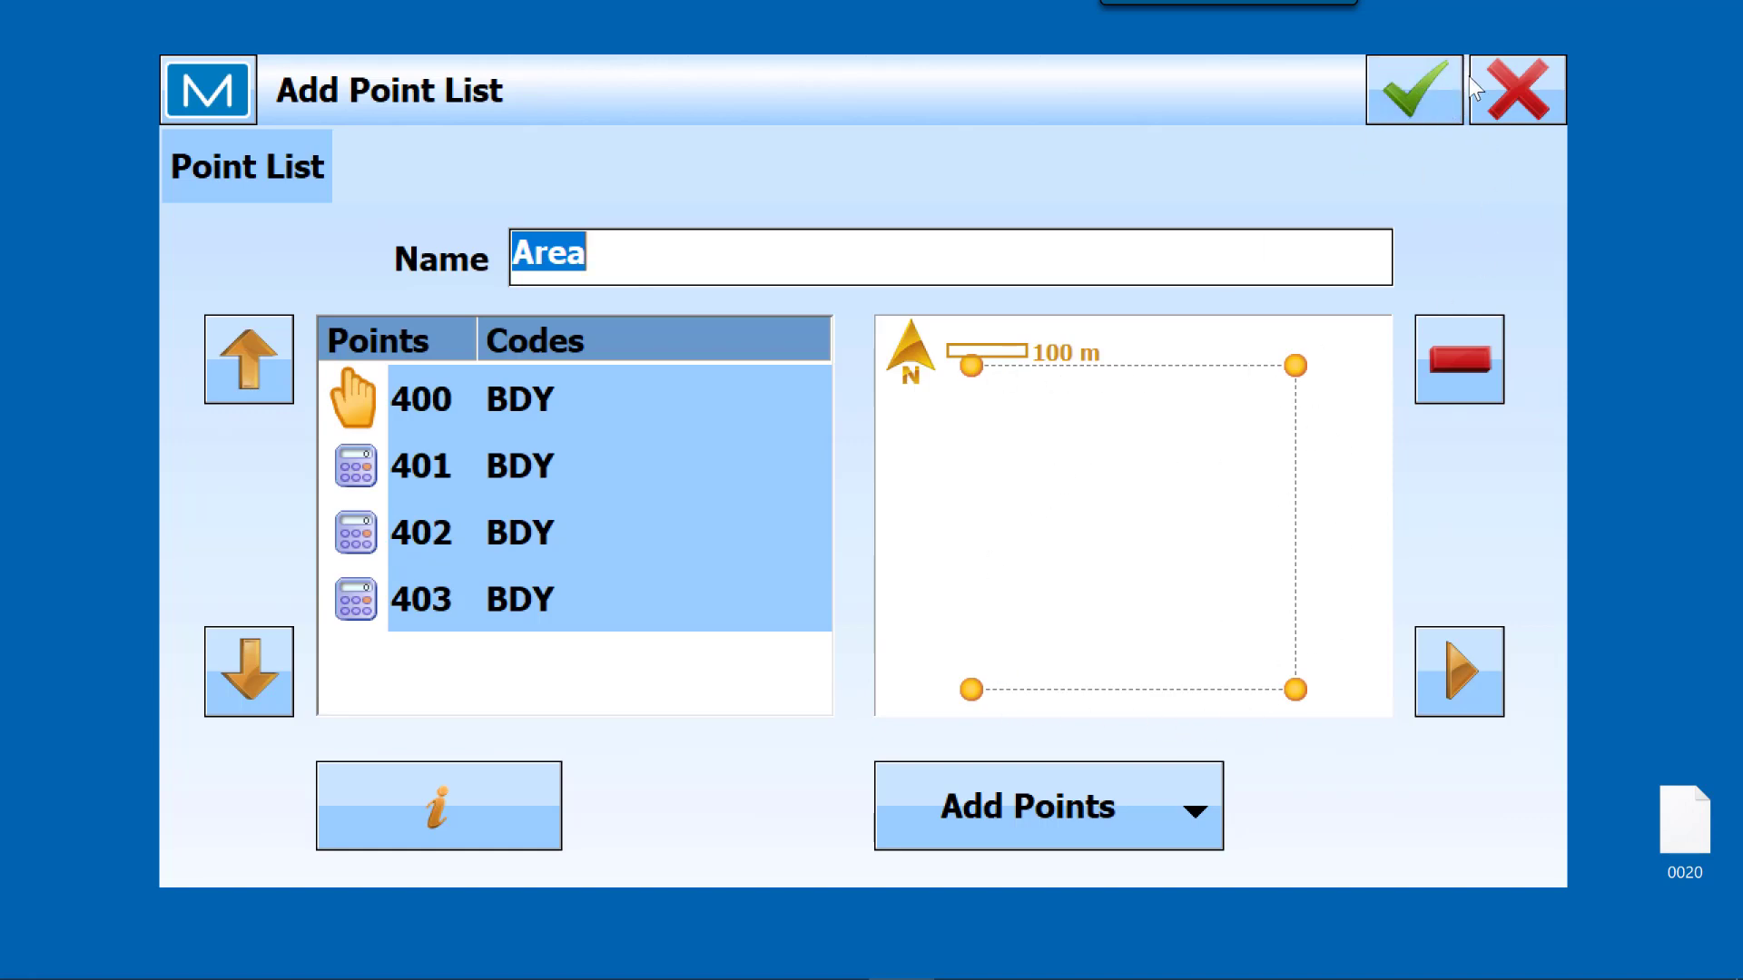
pyautogui.click(1423, 94)
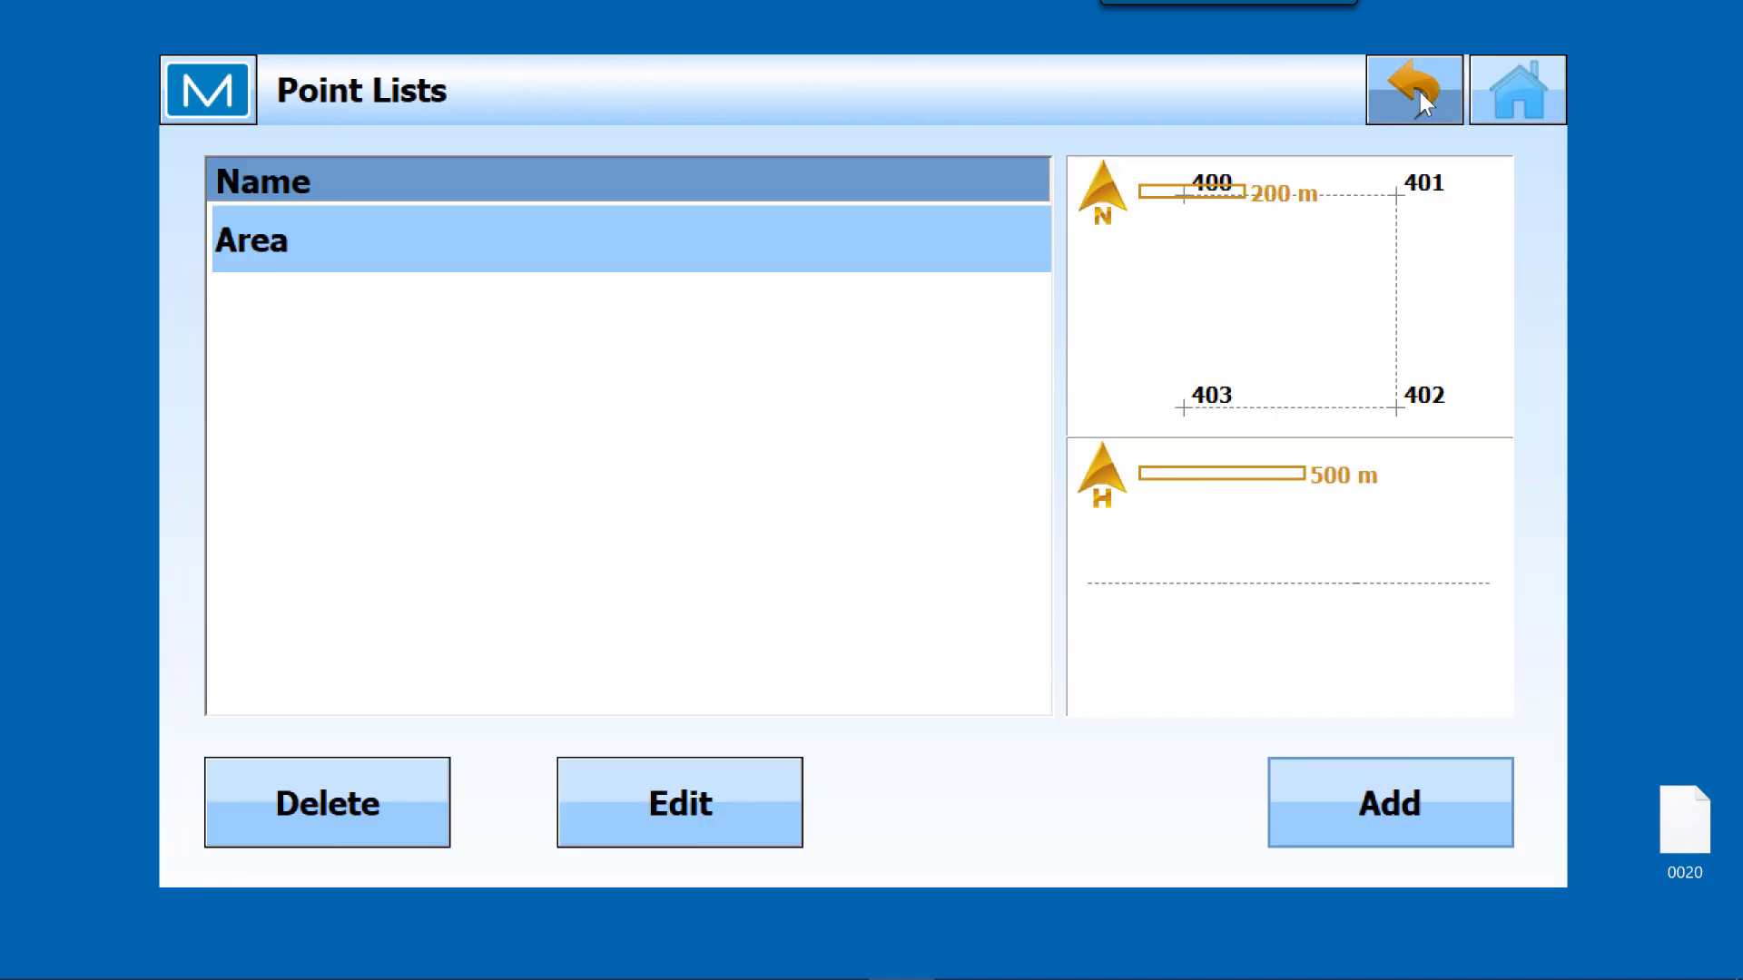
pyautogui.click(1517, 95)
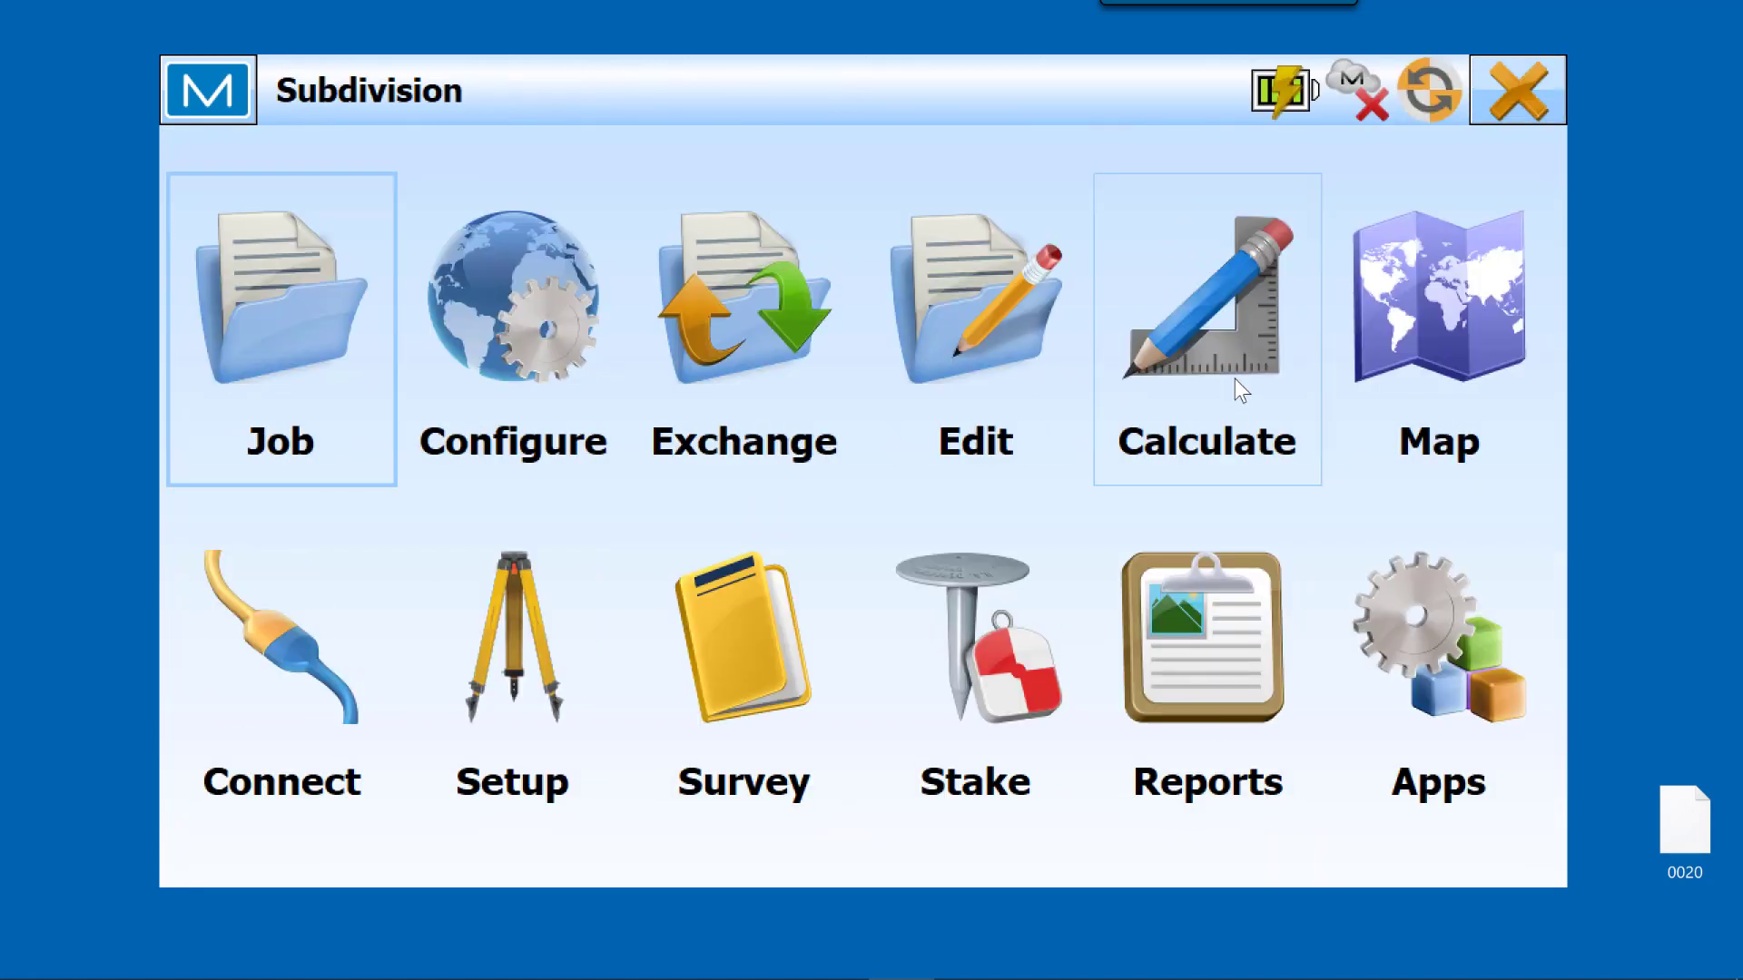
# Step: Start an area calculation by points and load the Area point list as its input
pyautogui.click(1218, 351)
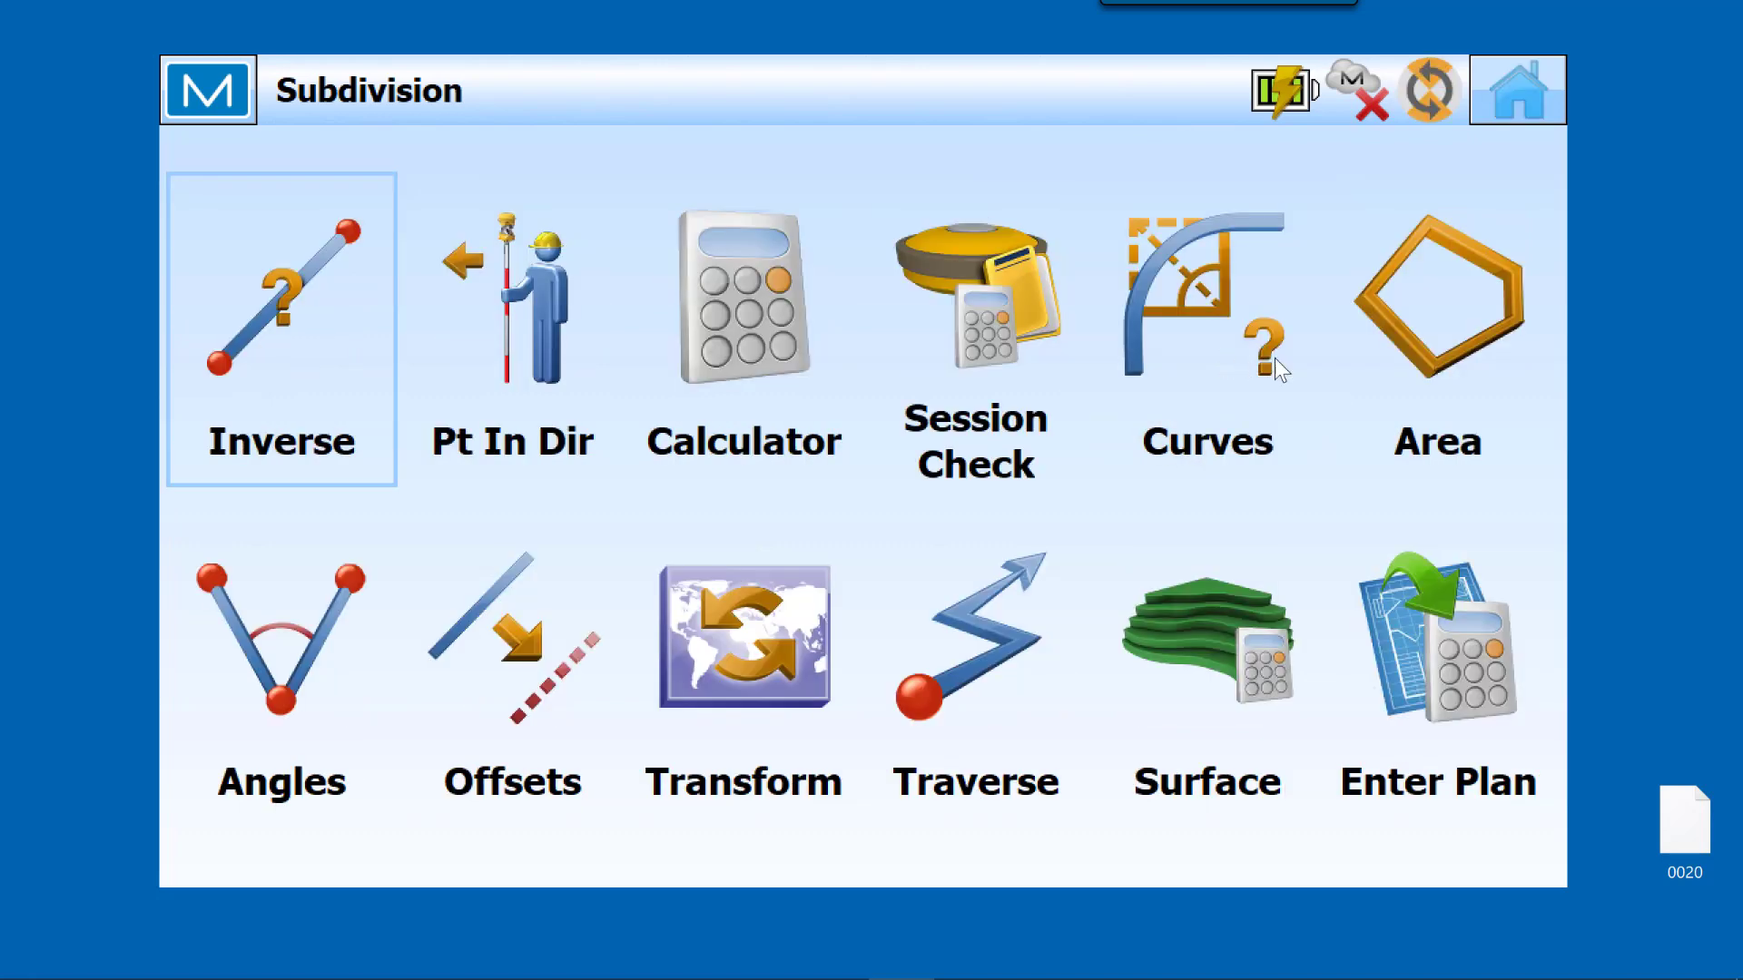
pyautogui.click(1408, 329)
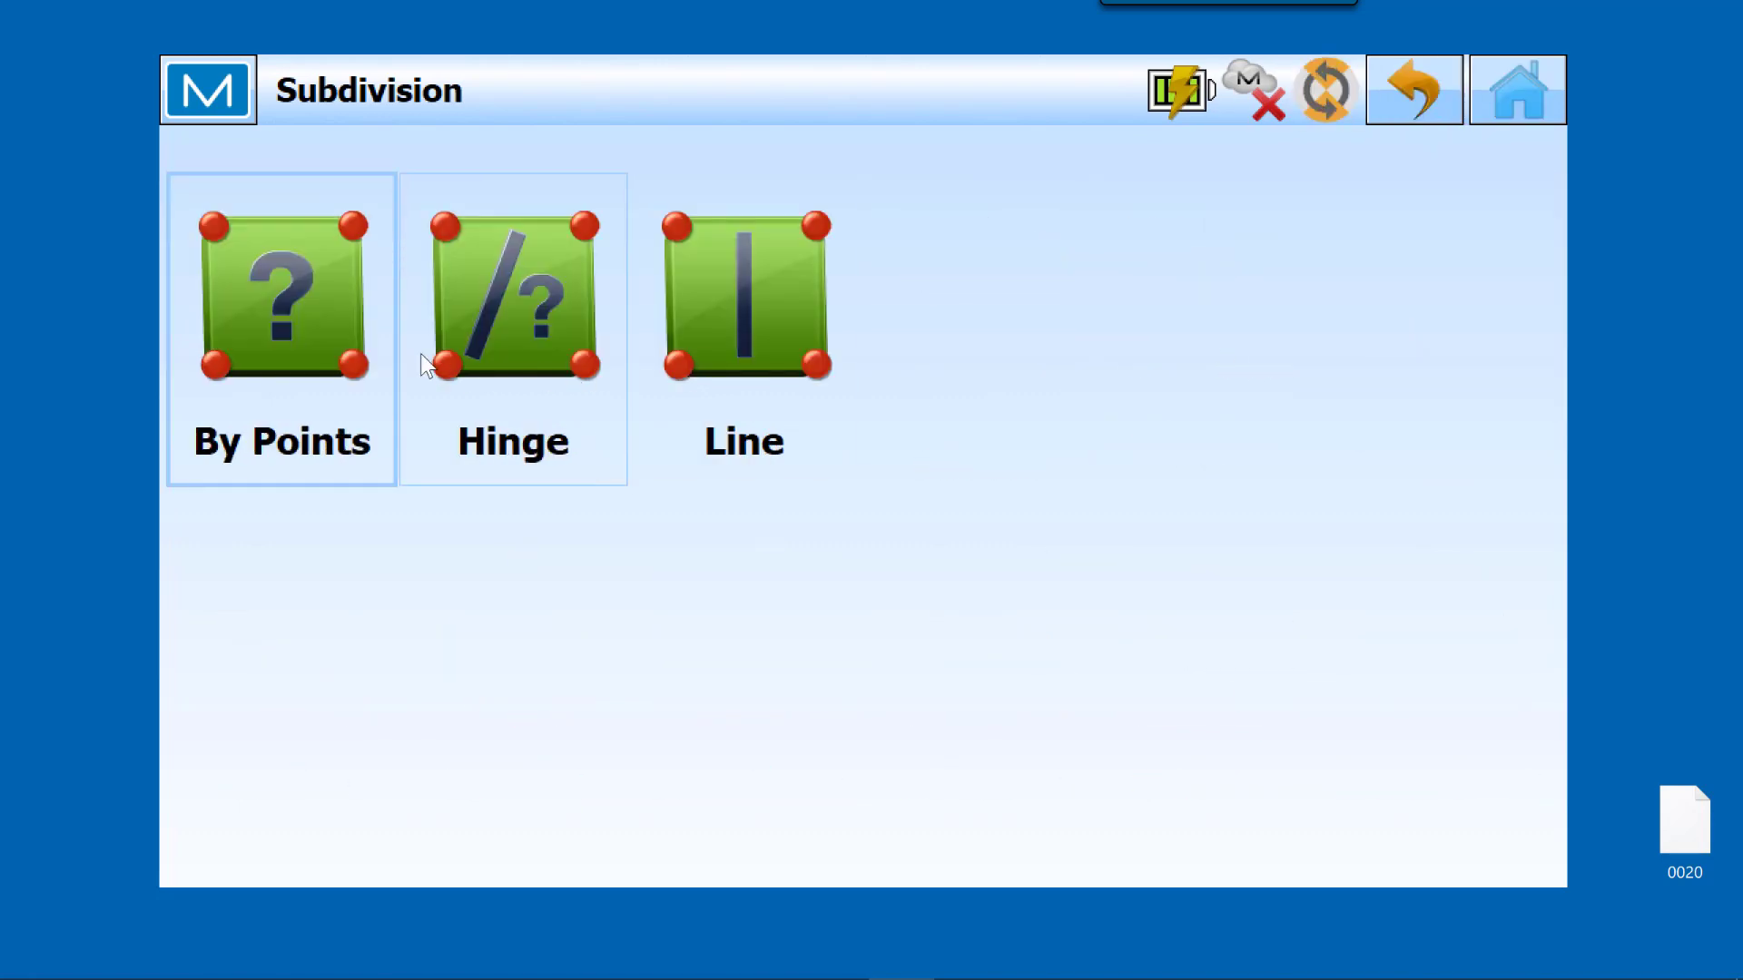
pyautogui.click(292, 308)
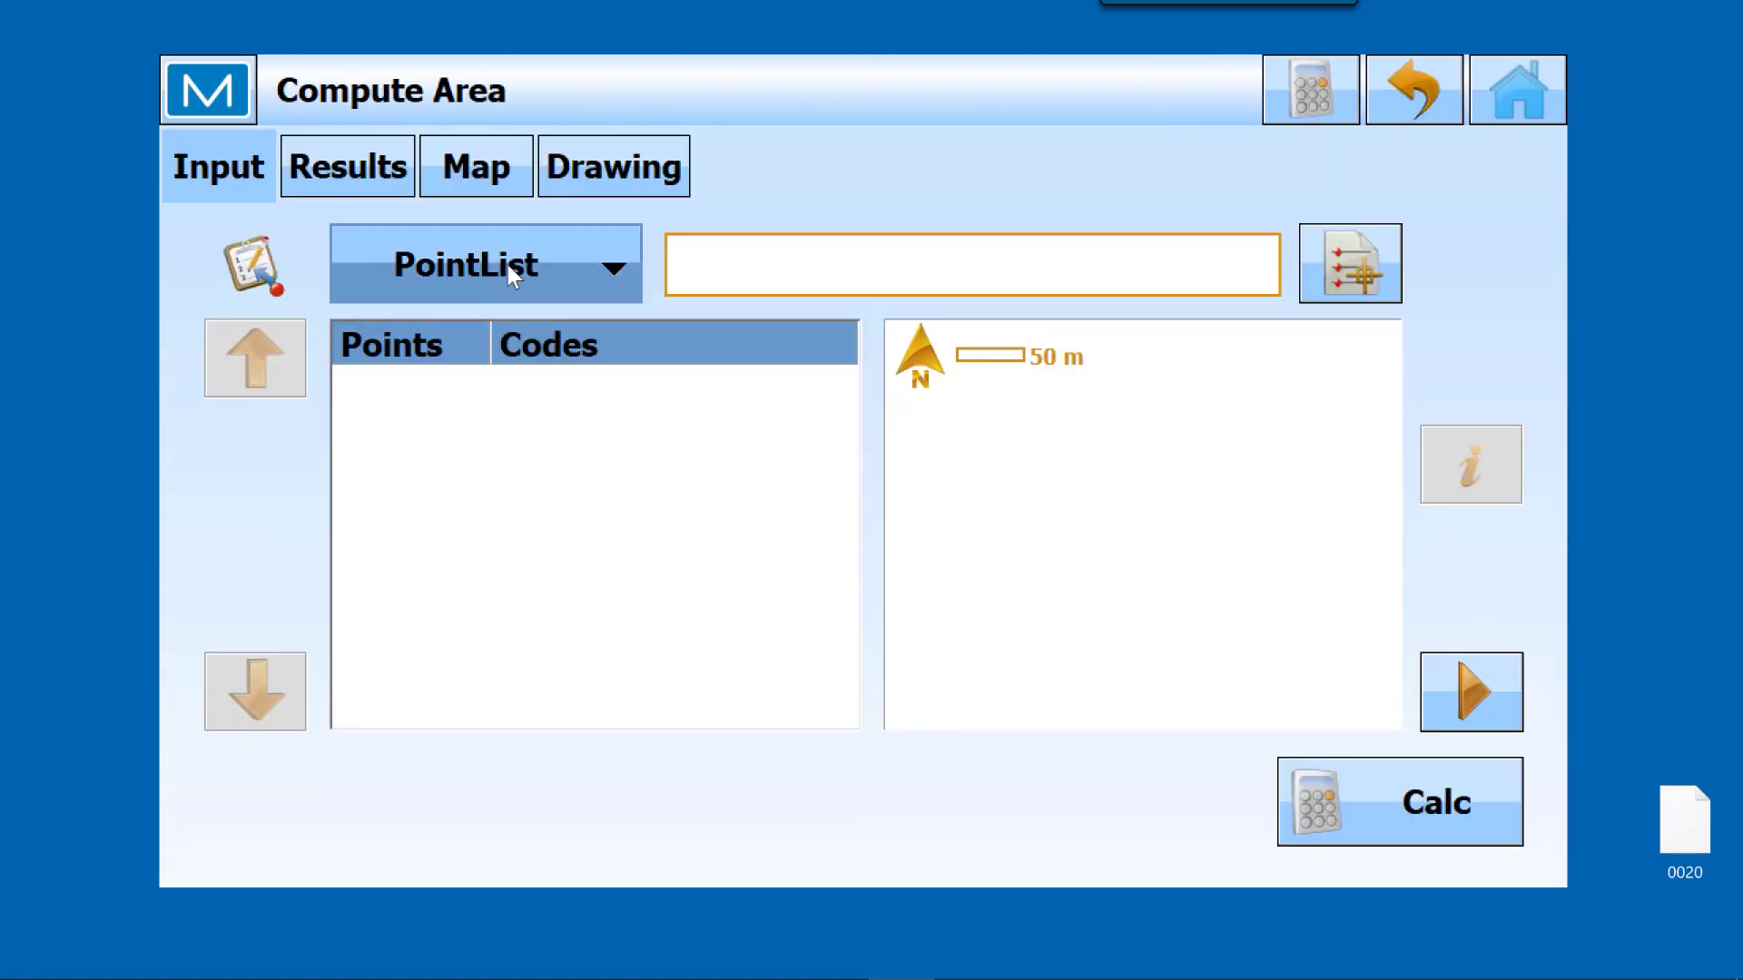
pyautogui.click(603, 267)
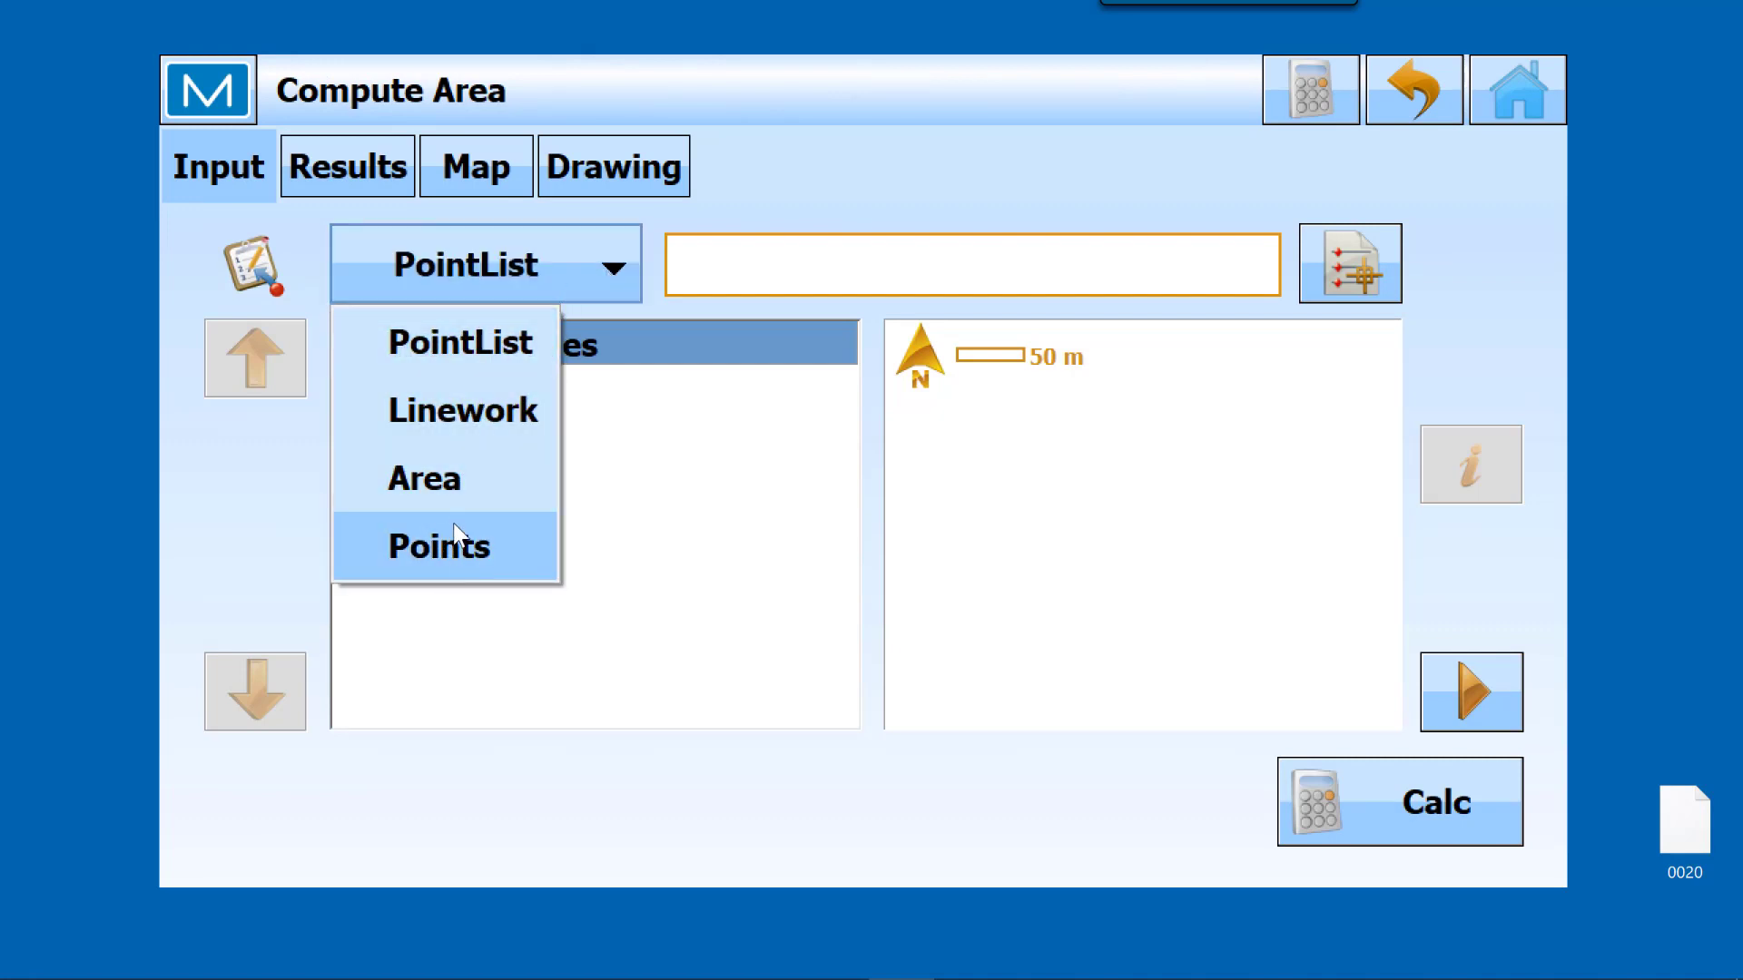
pyautogui.click(483, 260)
pyautogui.click(483, 258)
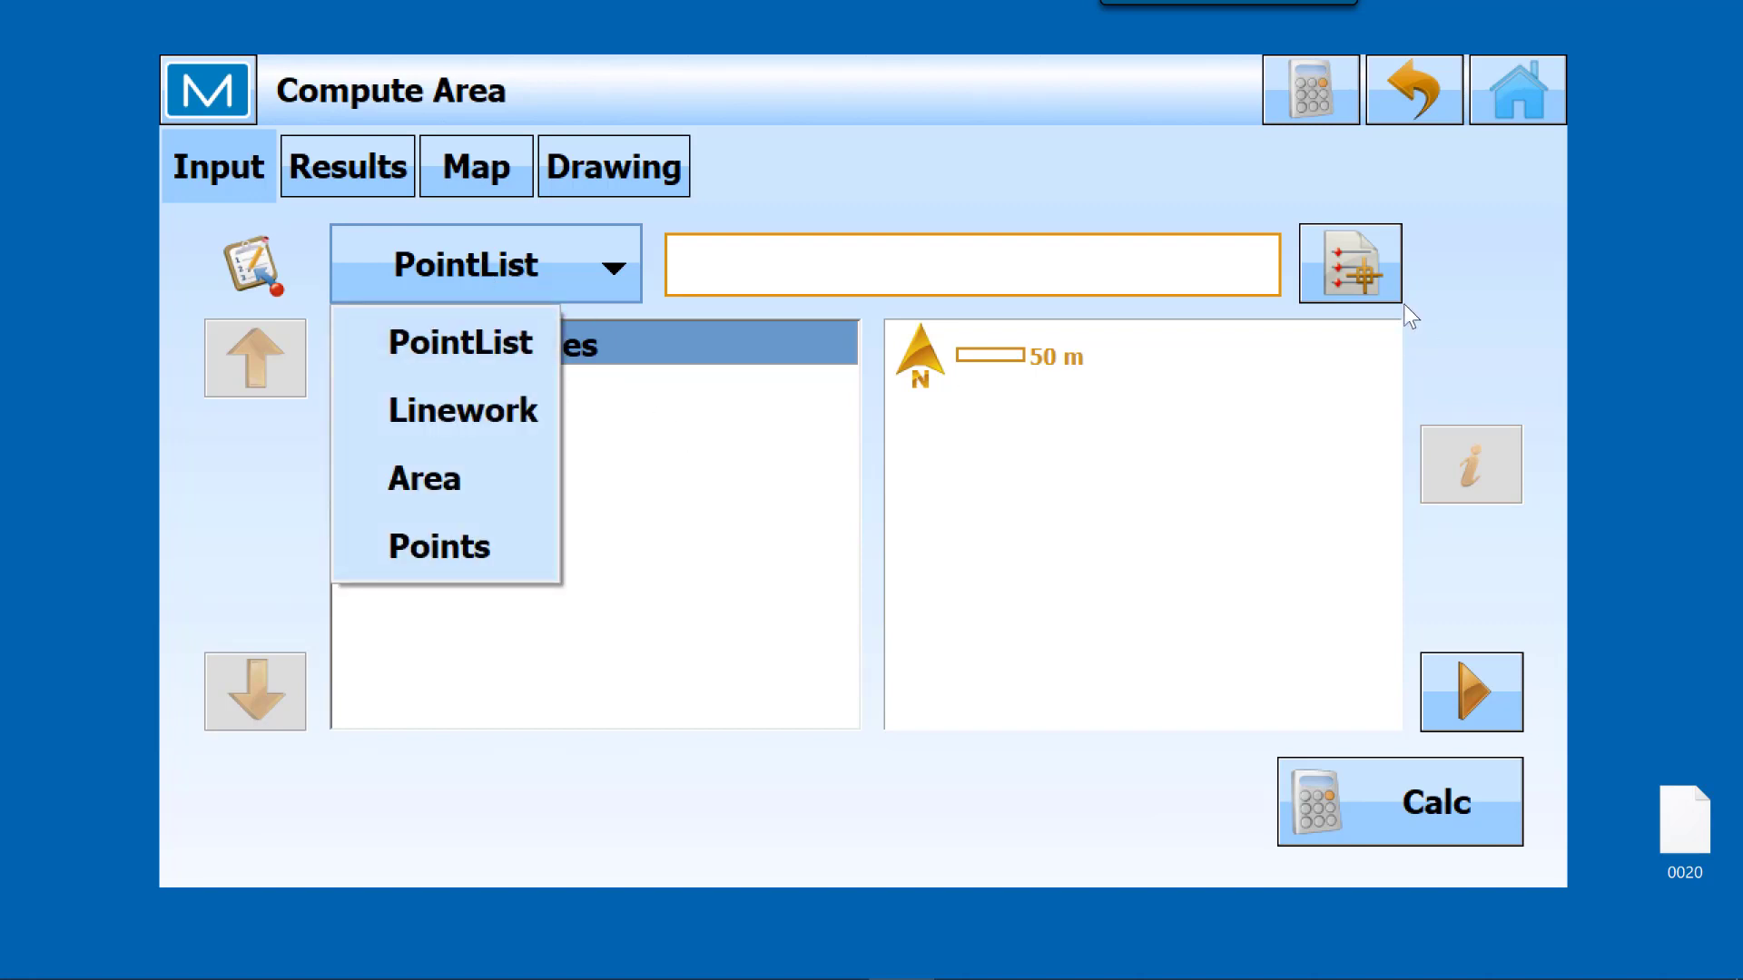
pyautogui.click(1367, 252)
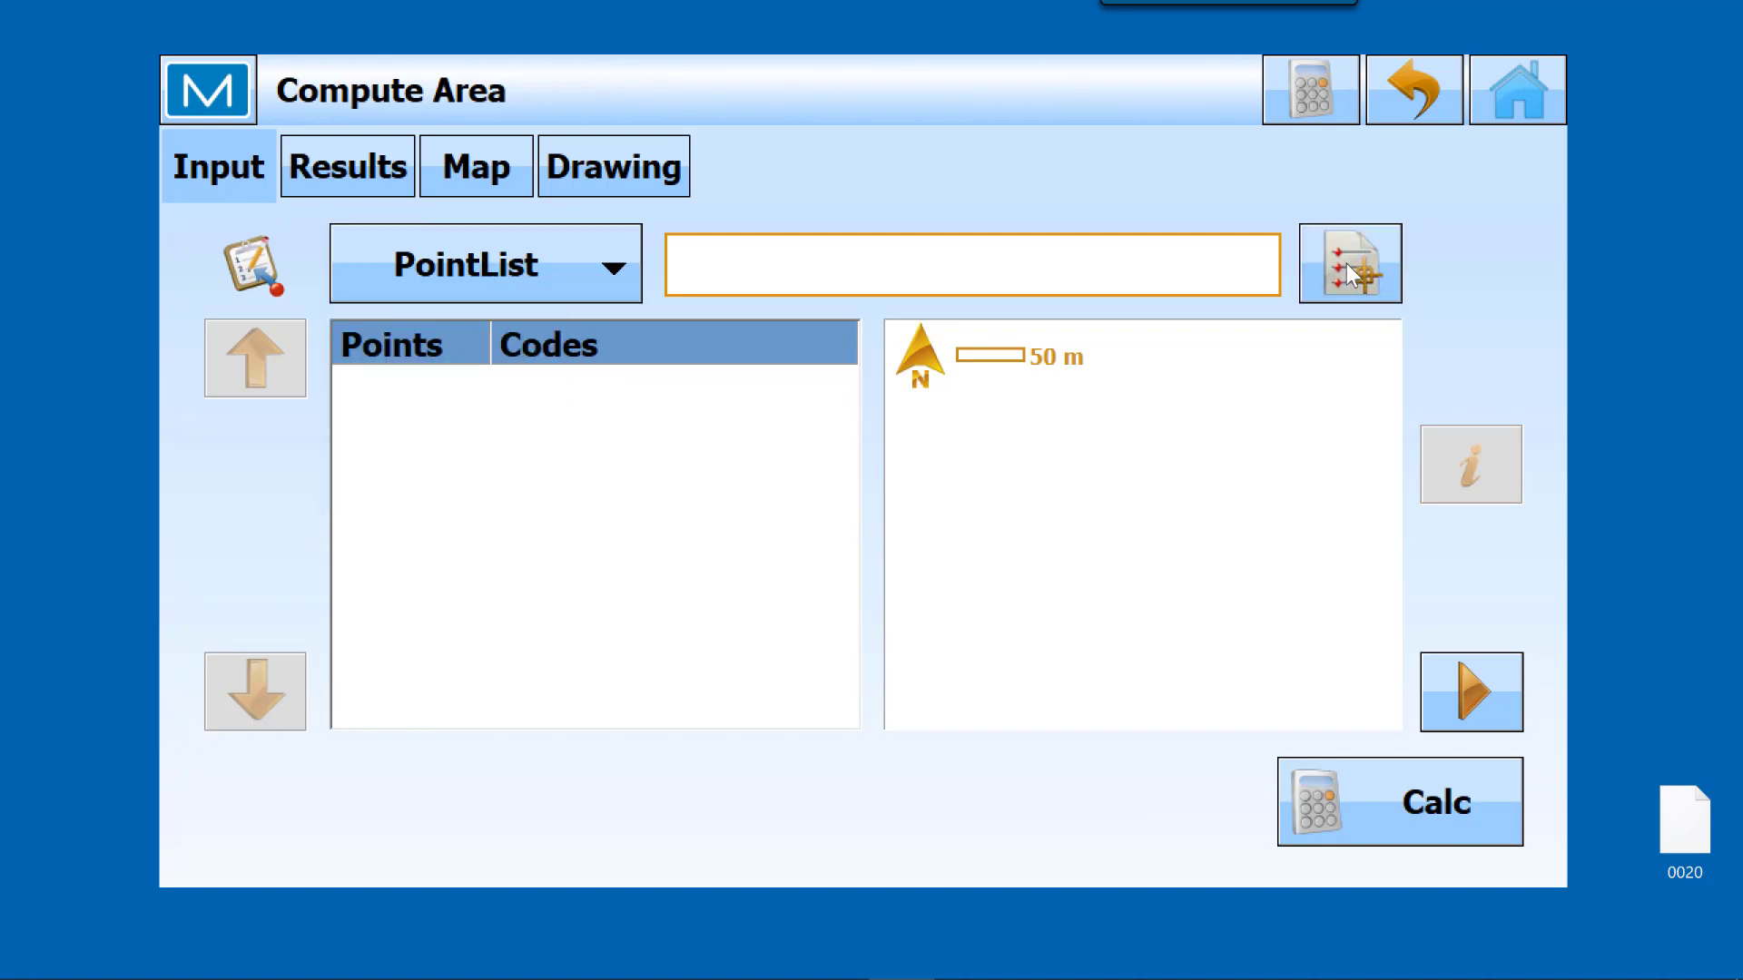
pyautogui.click(1350, 271)
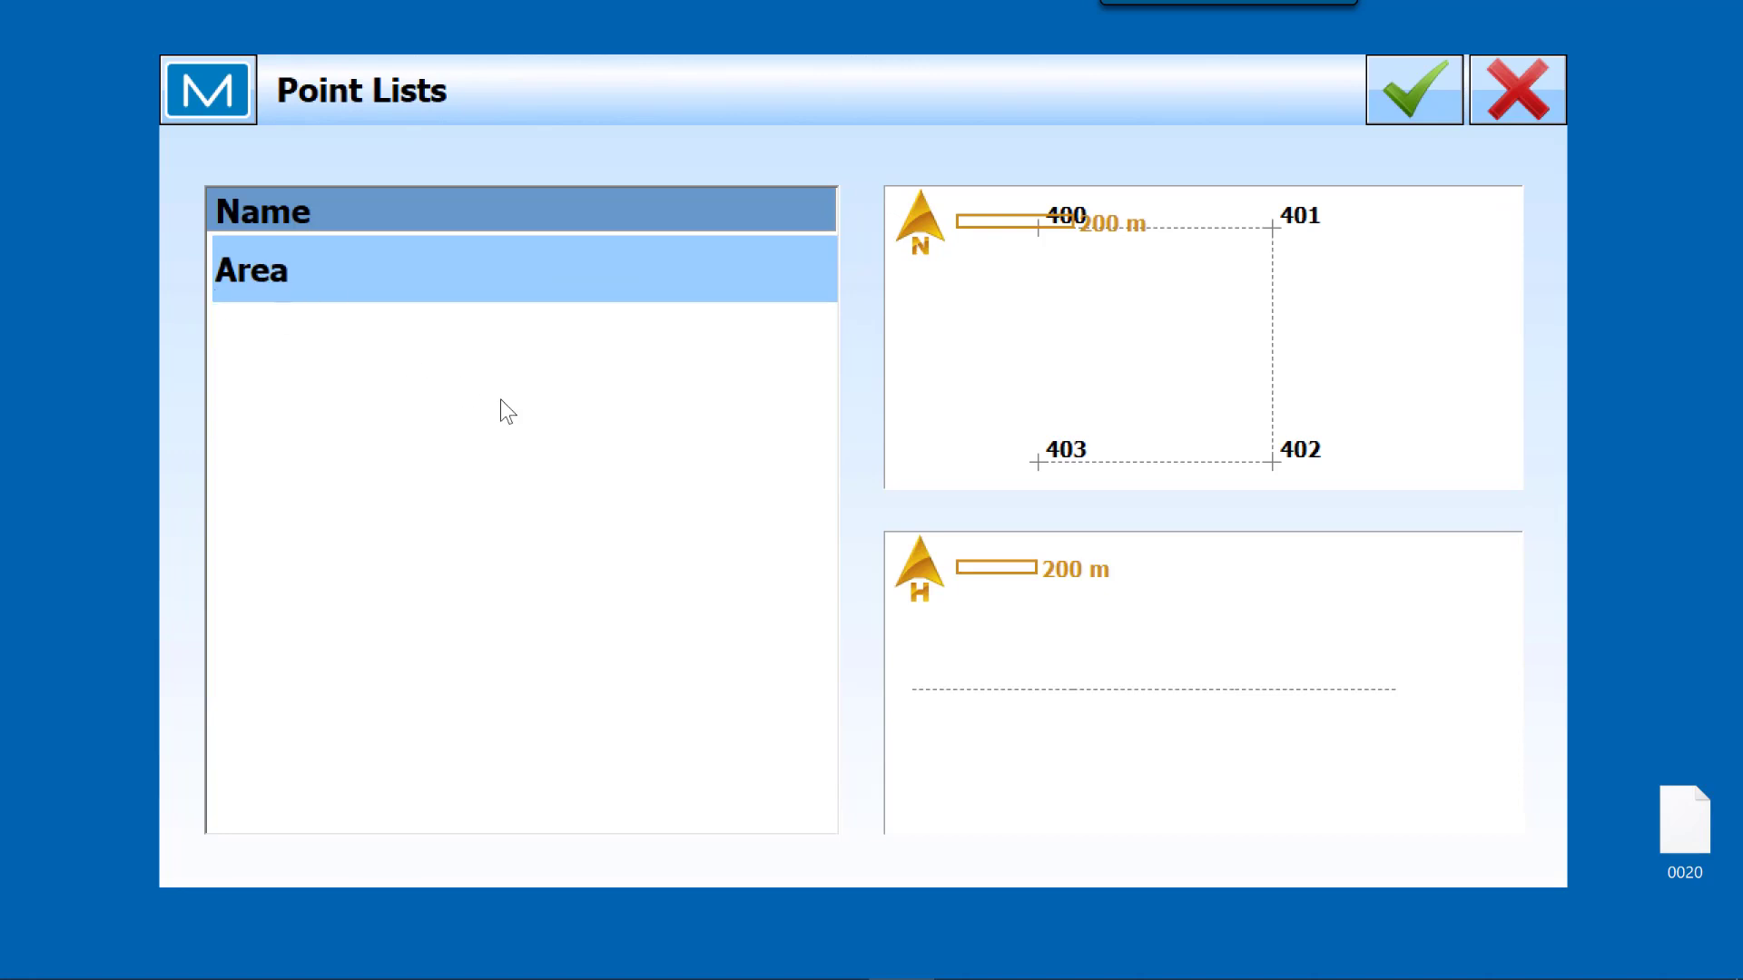
pyautogui.click(1412, 92)
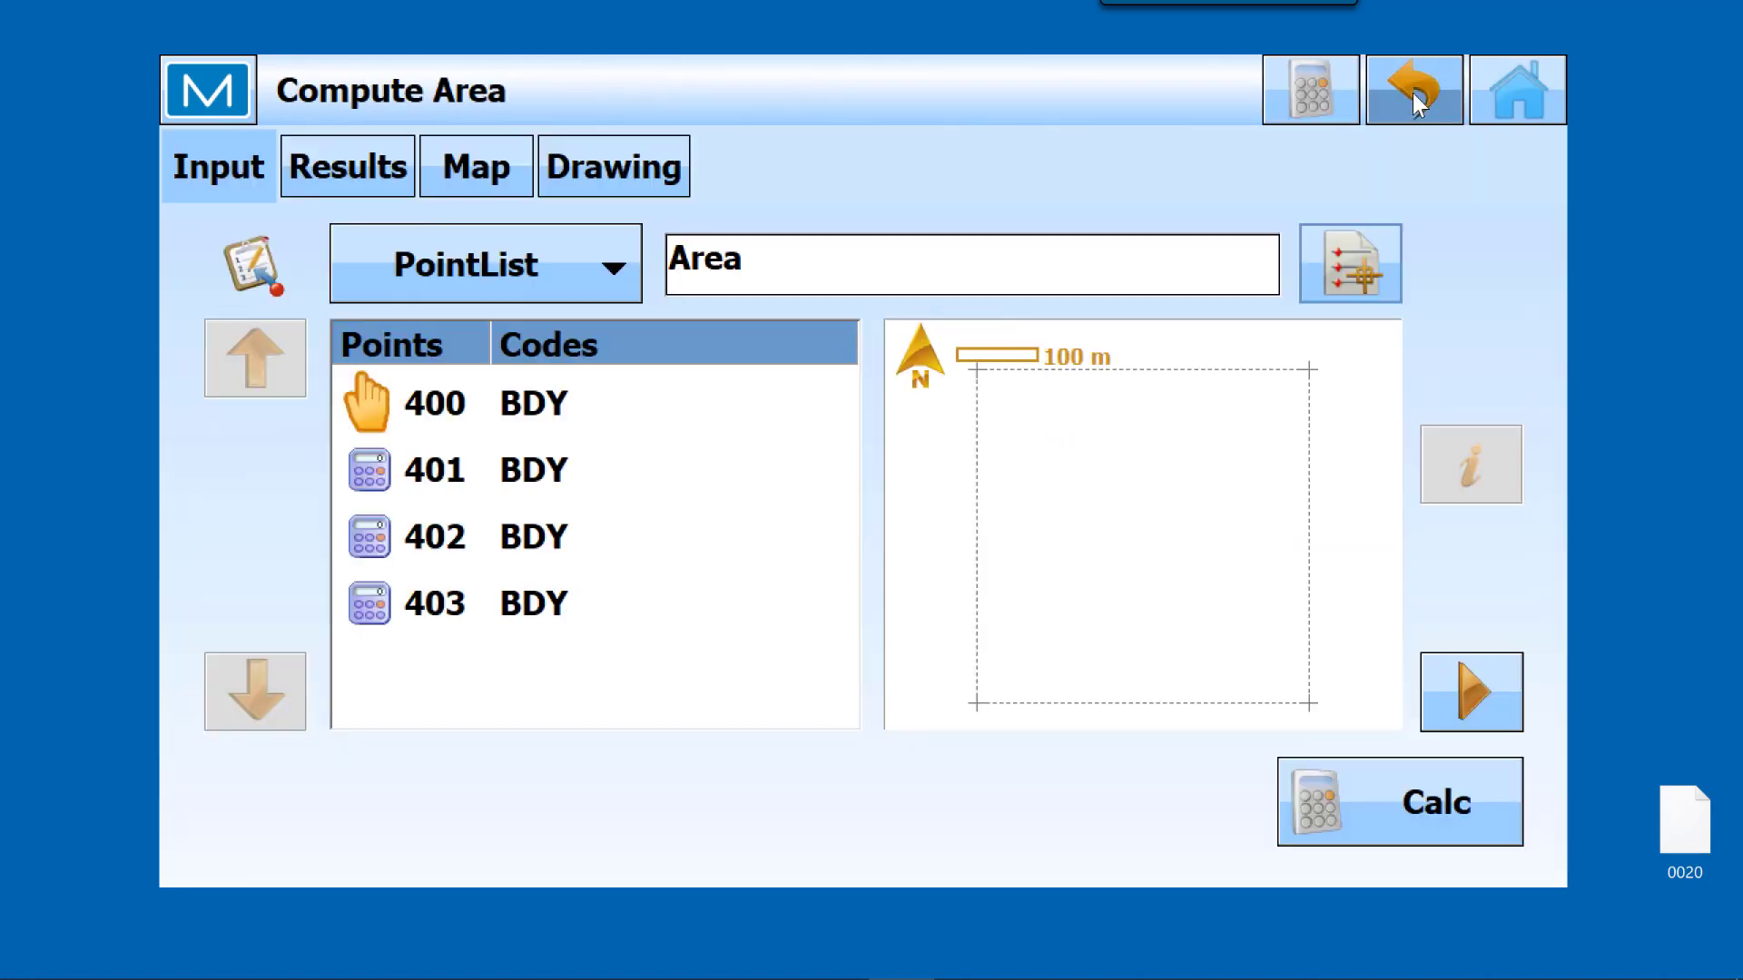
# Step: Calculate the area enclosed by the loaded point list, and return to the main screen
pyautogui.click(1414, 829)
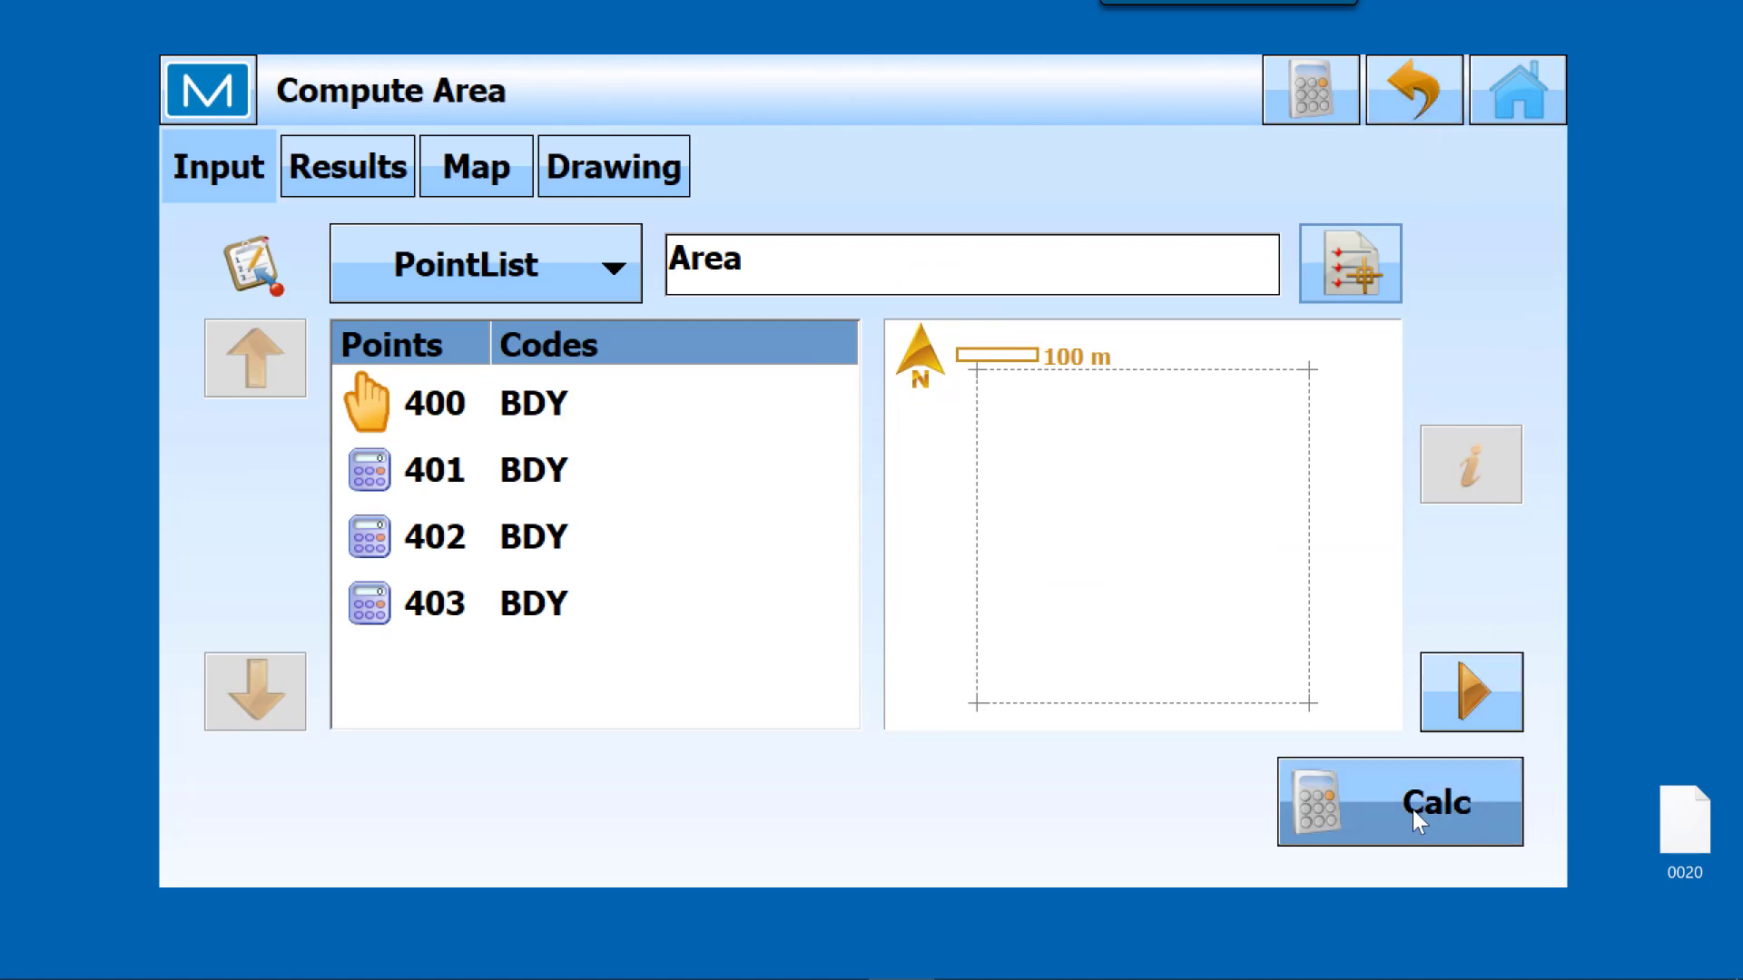
pyautogui.click(1413, 808)
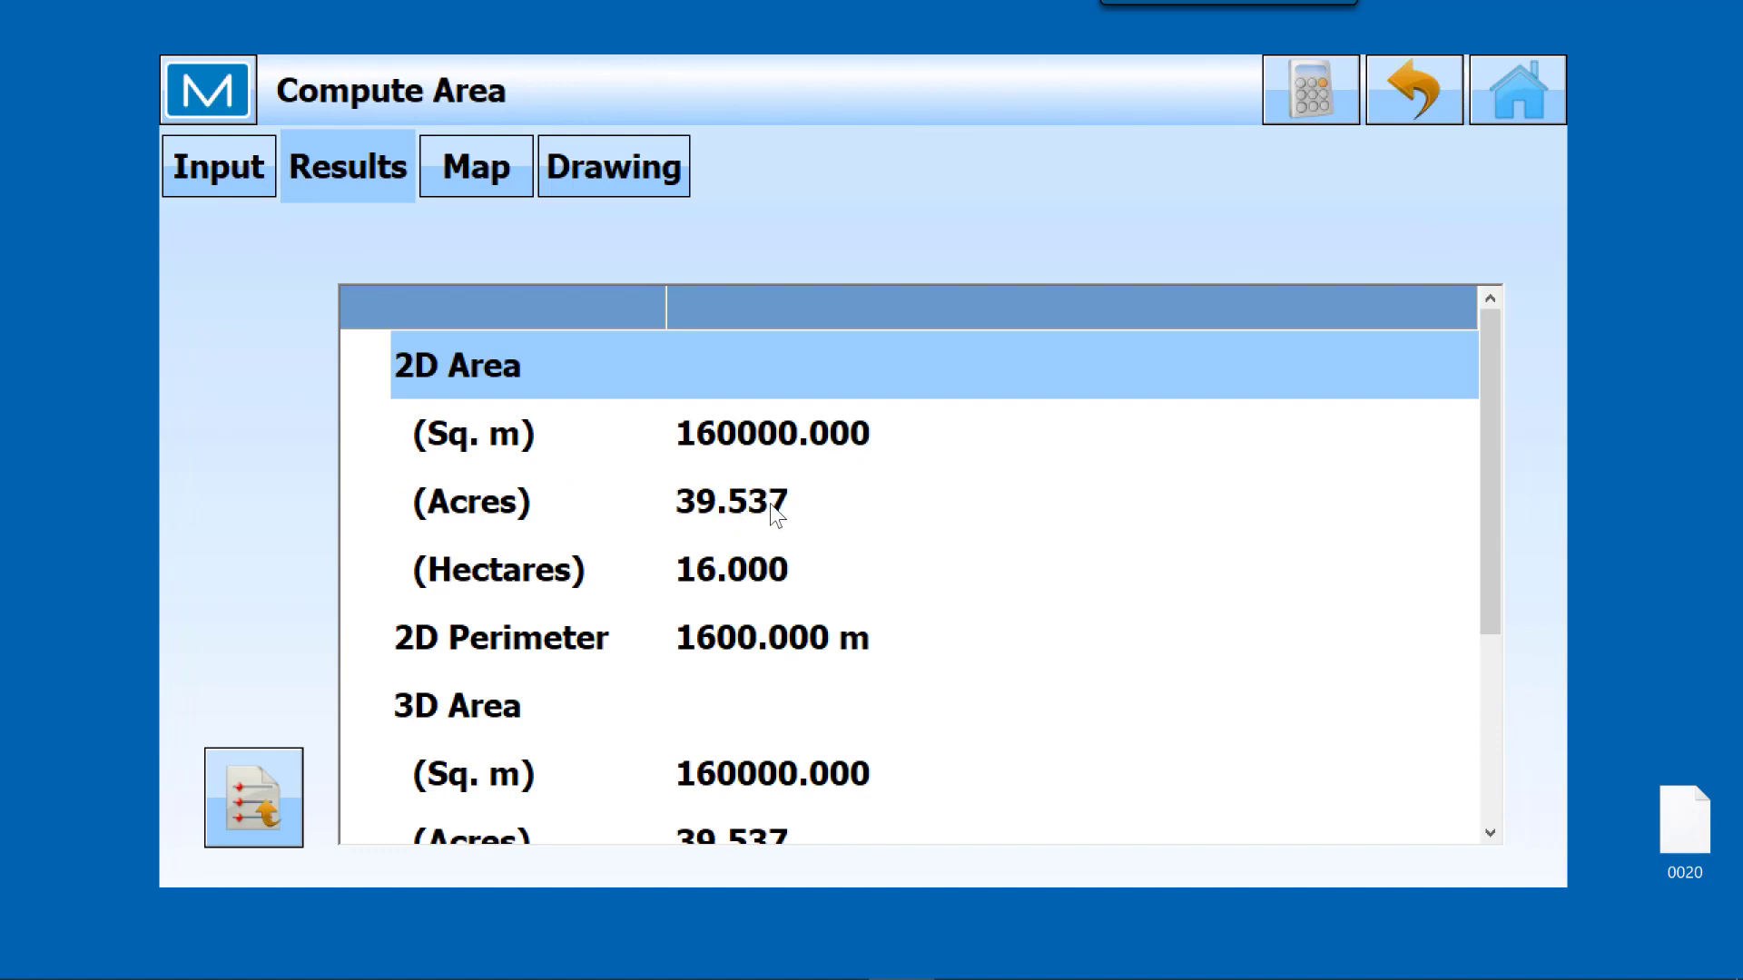
pyautogui.click(1528, 83)
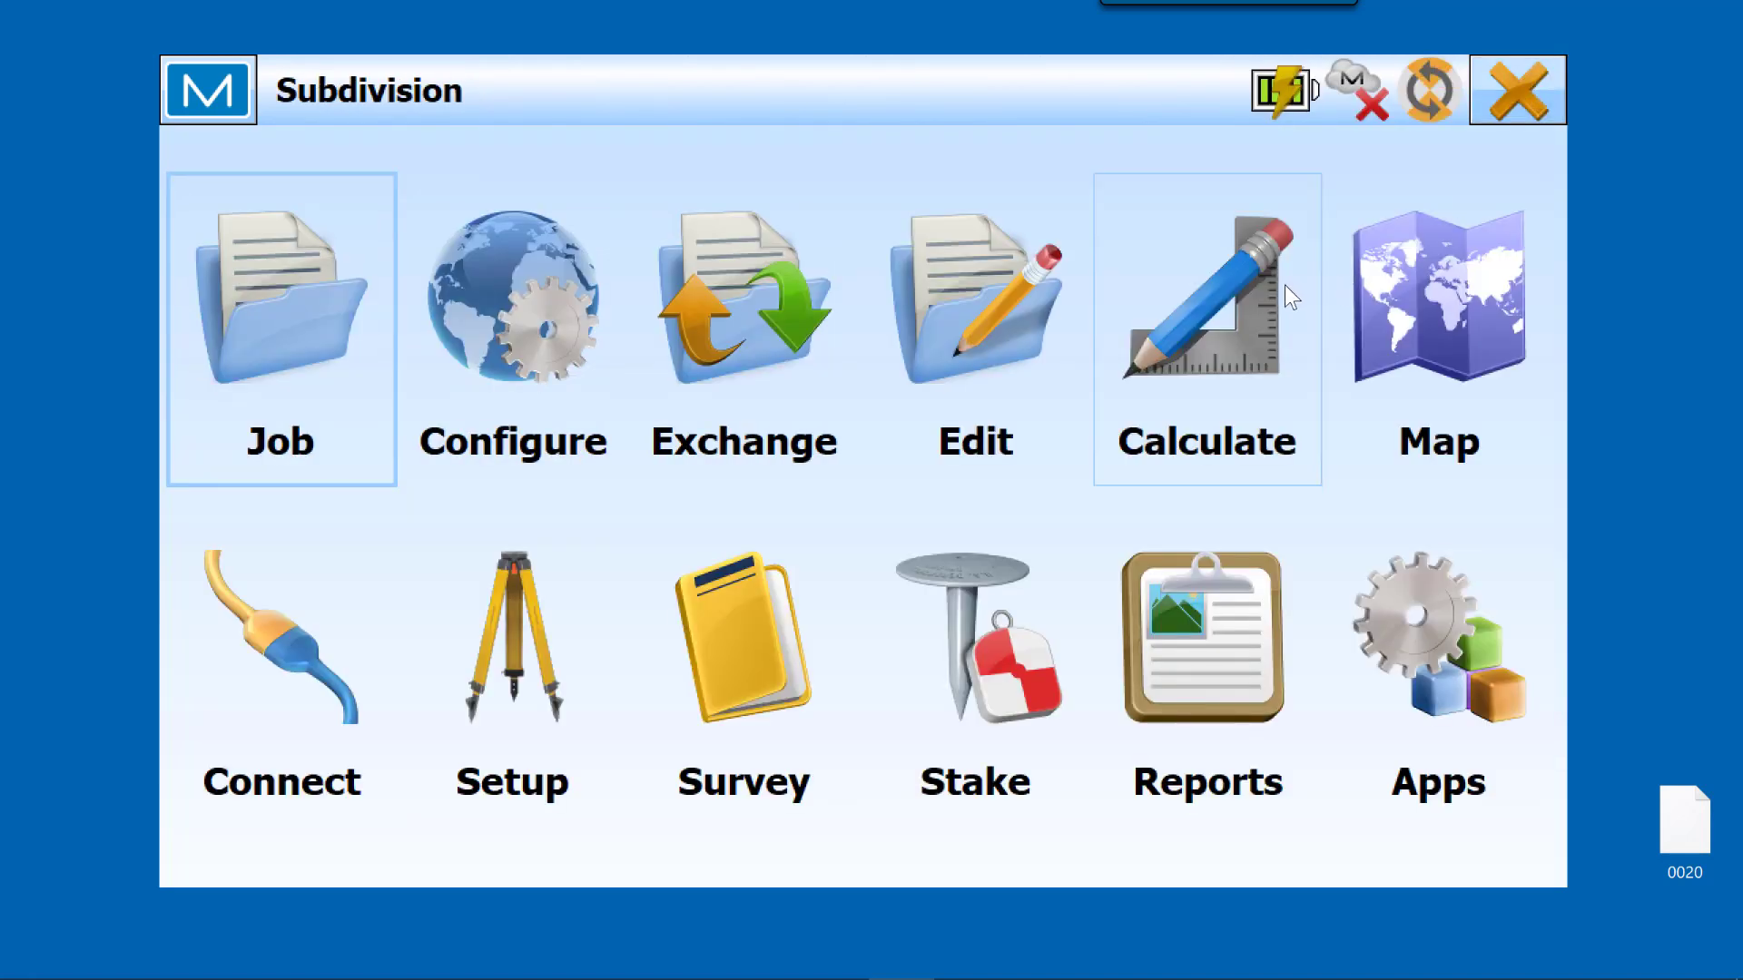
# Step: Examine the group of pond points southeast of the lots on the job map, and return to the main screen
pyautogui.click(1440, 326)
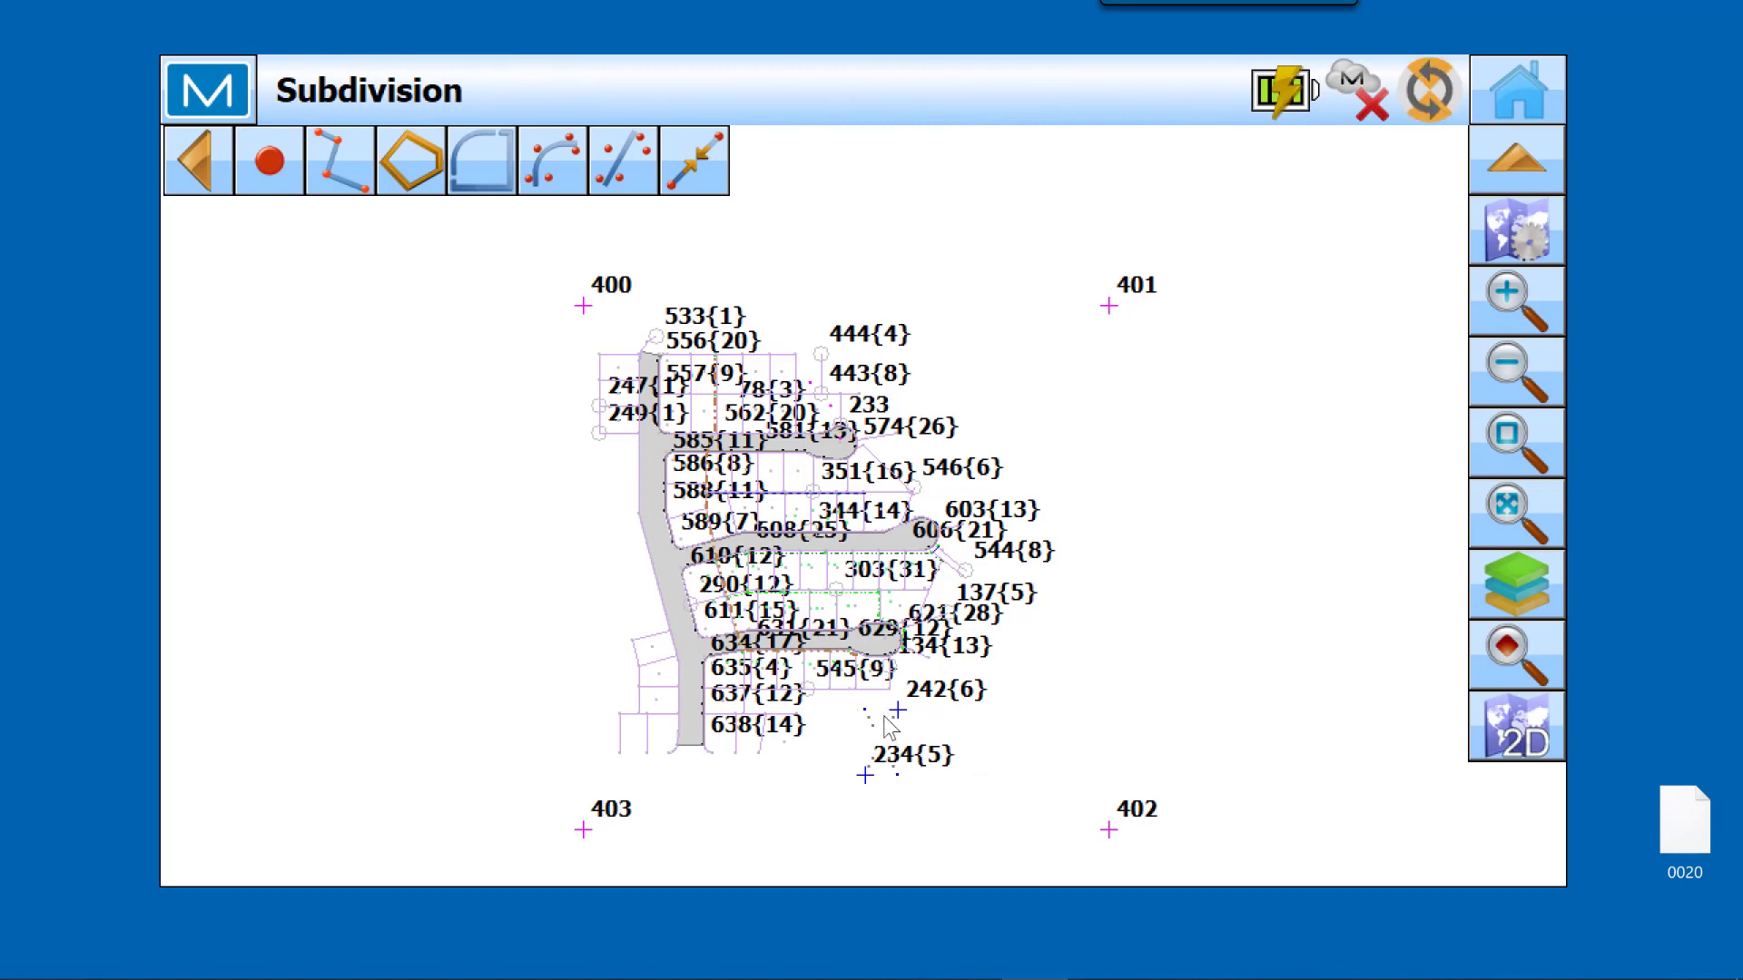
pyautogui.click(1513, 442)
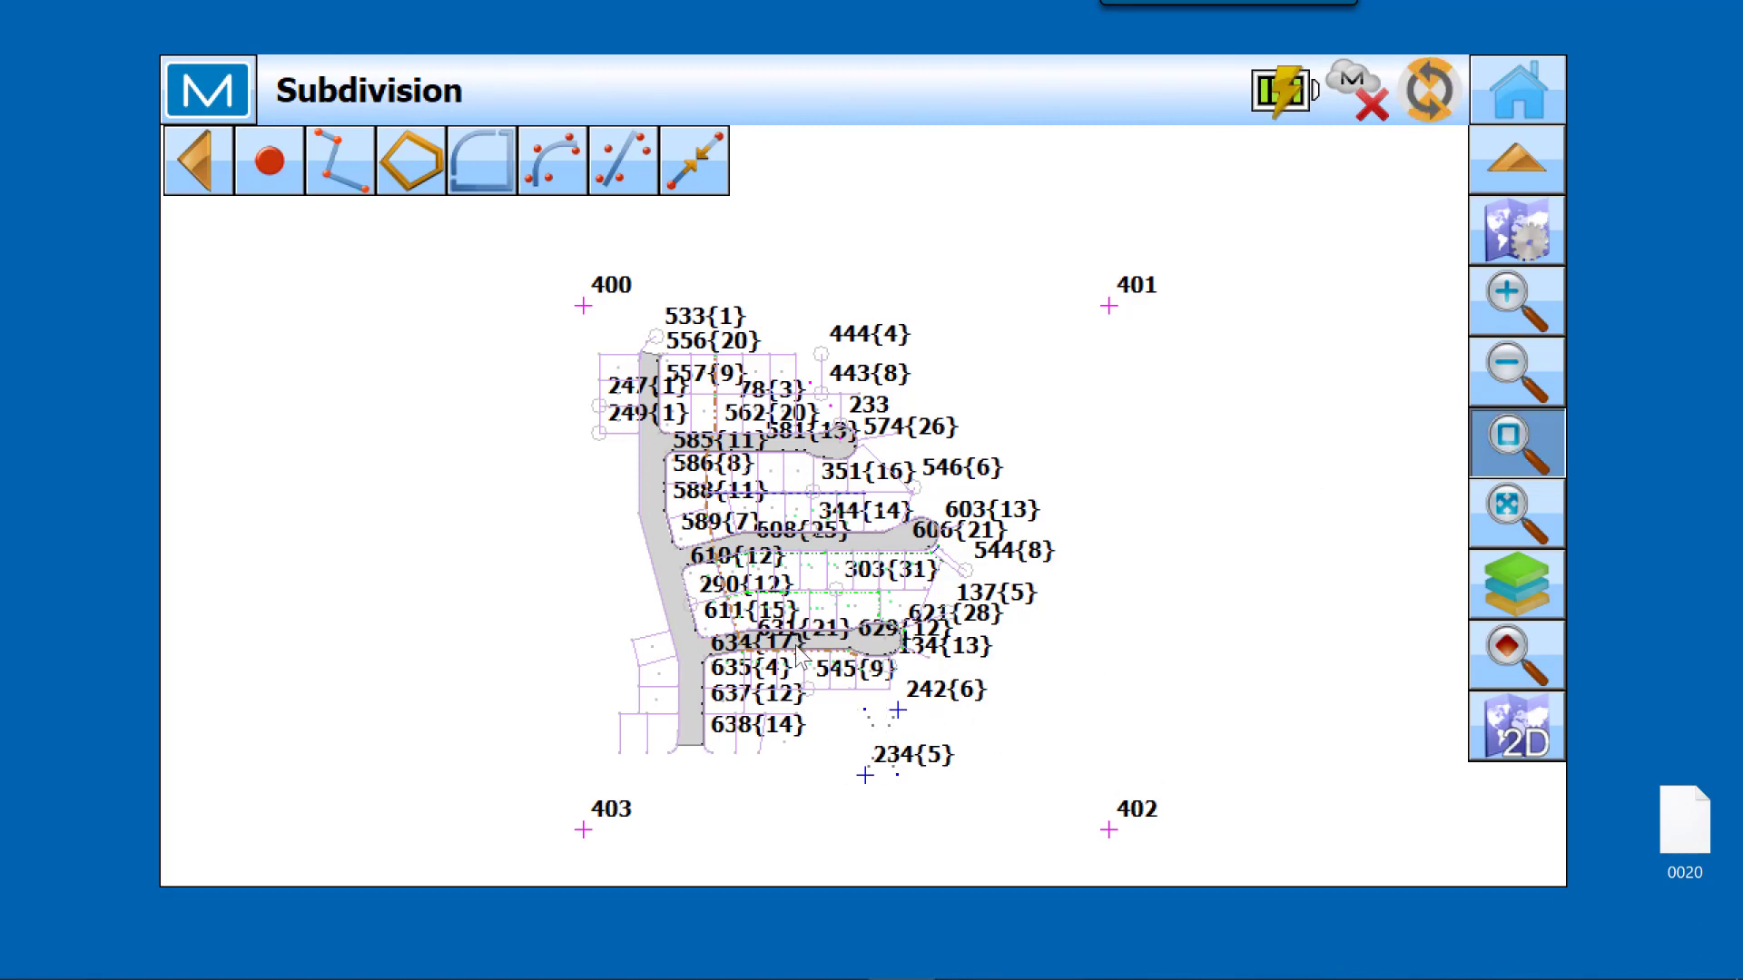
pyautogui.moveTo(799, 659); pyautogui.dragTo(976, 837)
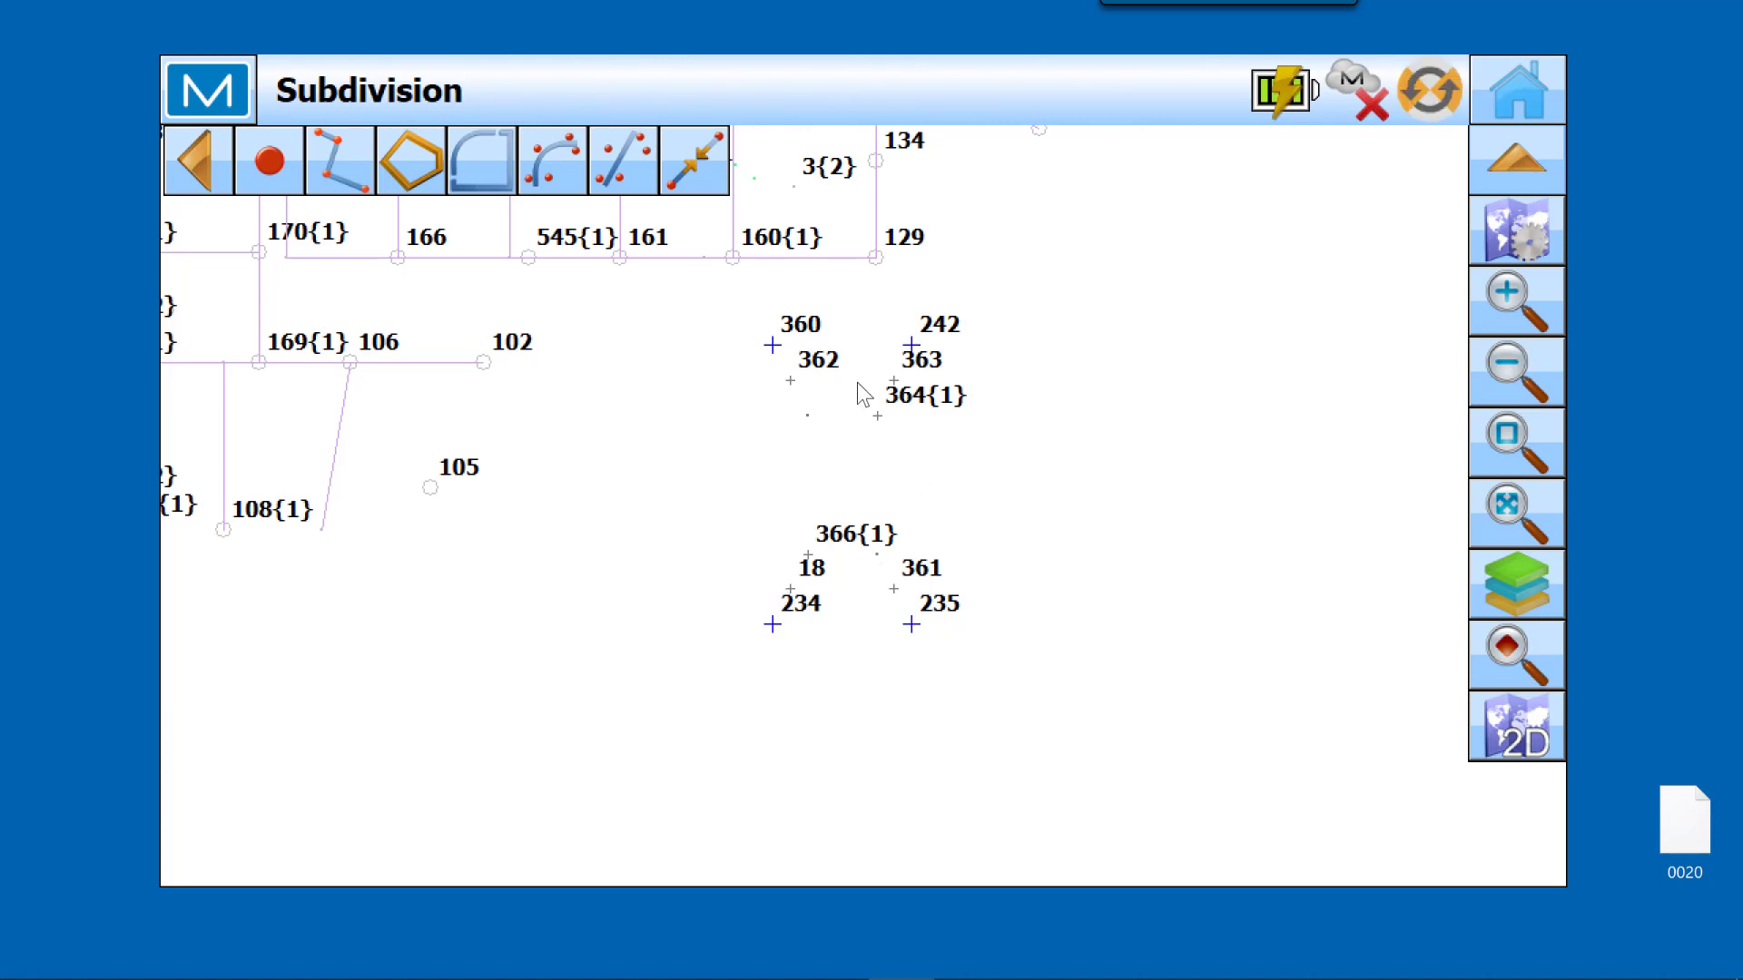
pyautogui.click(1523, 96)
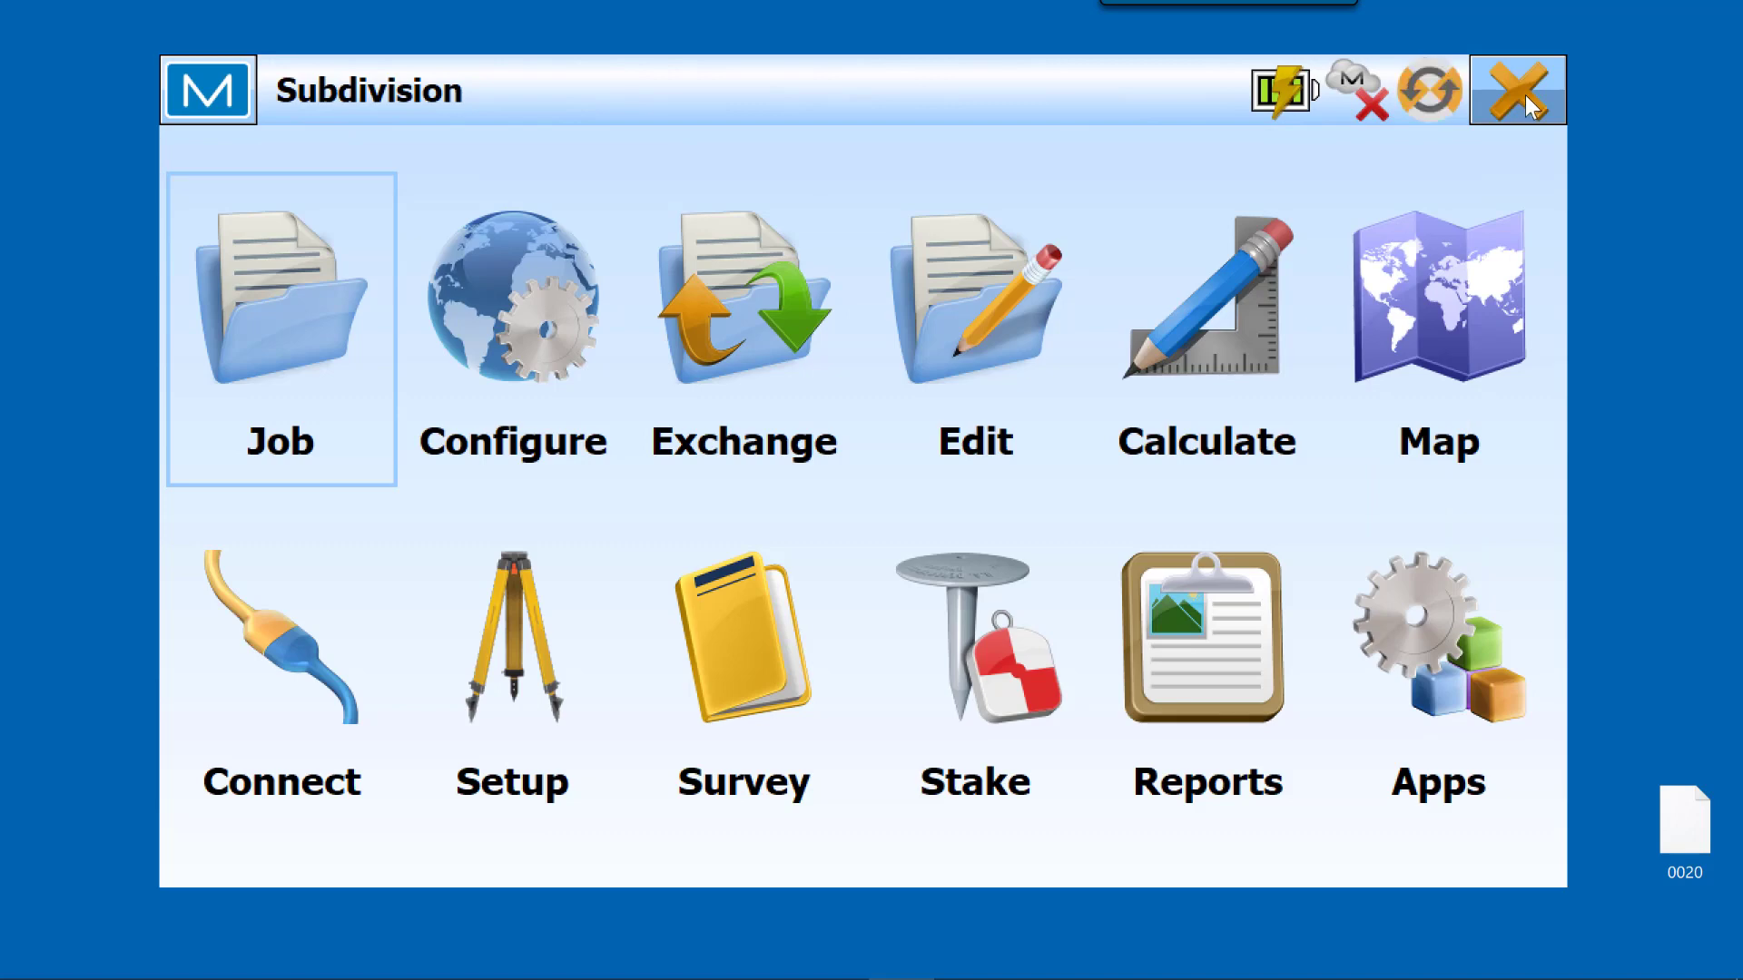
# Step: Start a new point list named Detention pond
pyautogui.click(1000, 370)
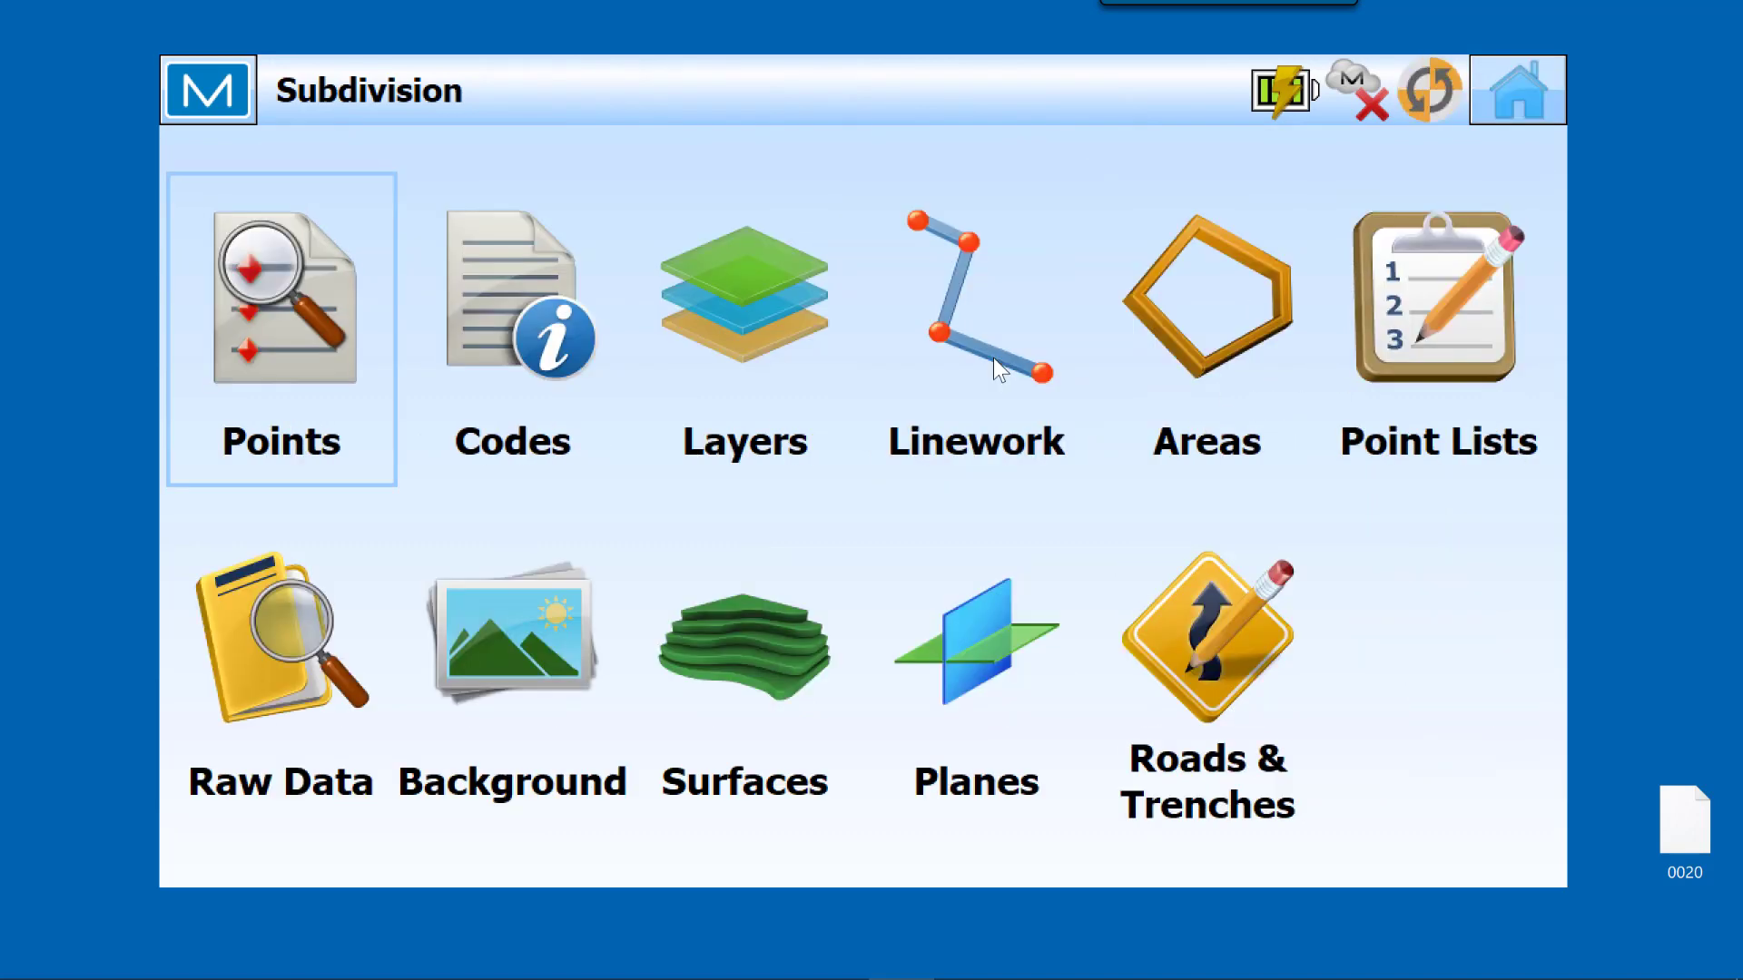
pyautogui.click(1441, 341)
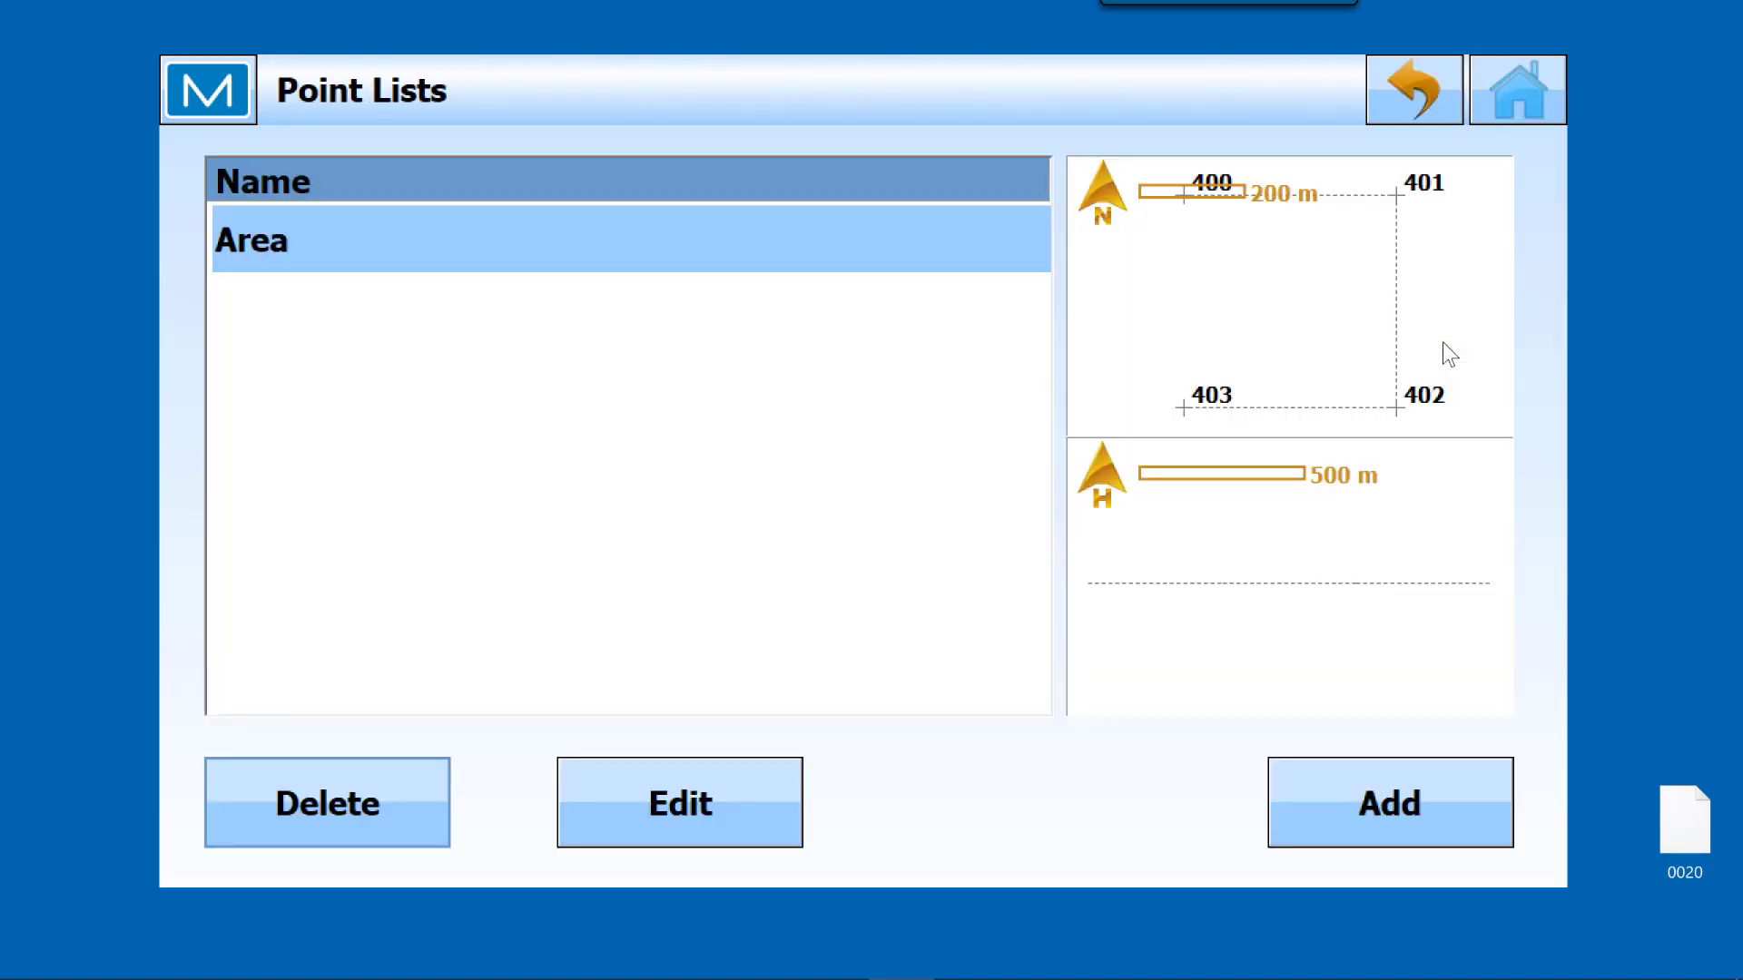
pyautogui.click(1365, 808)
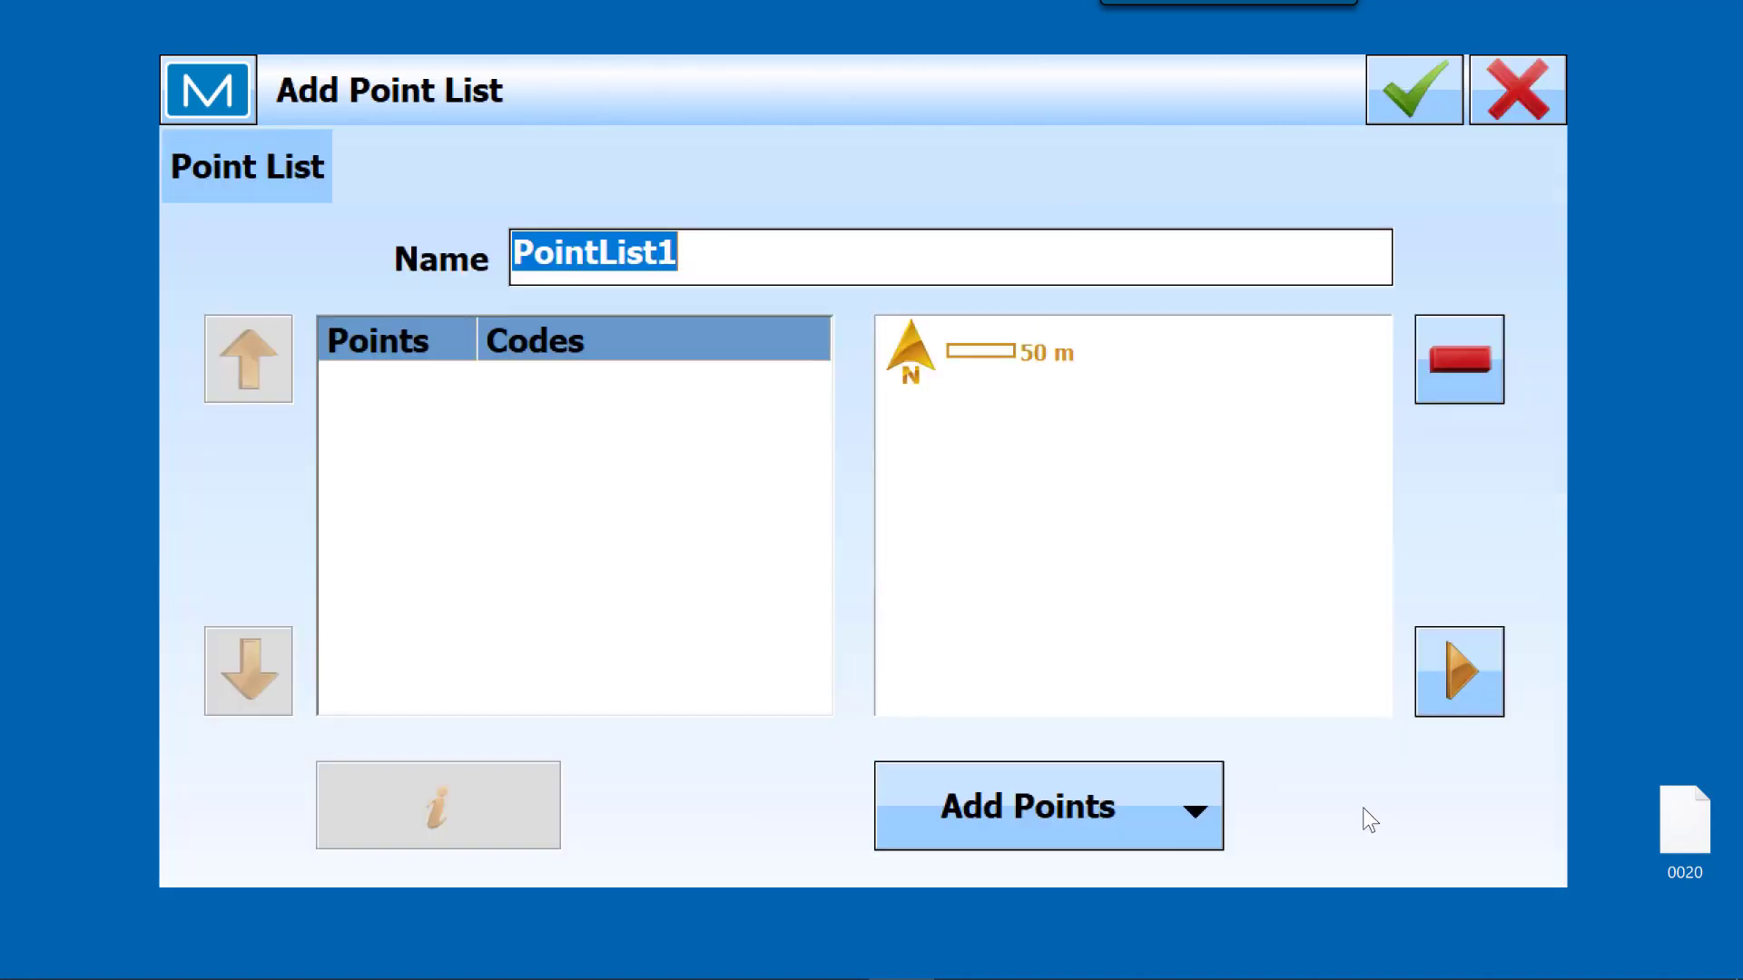
pyautogui.write('De')
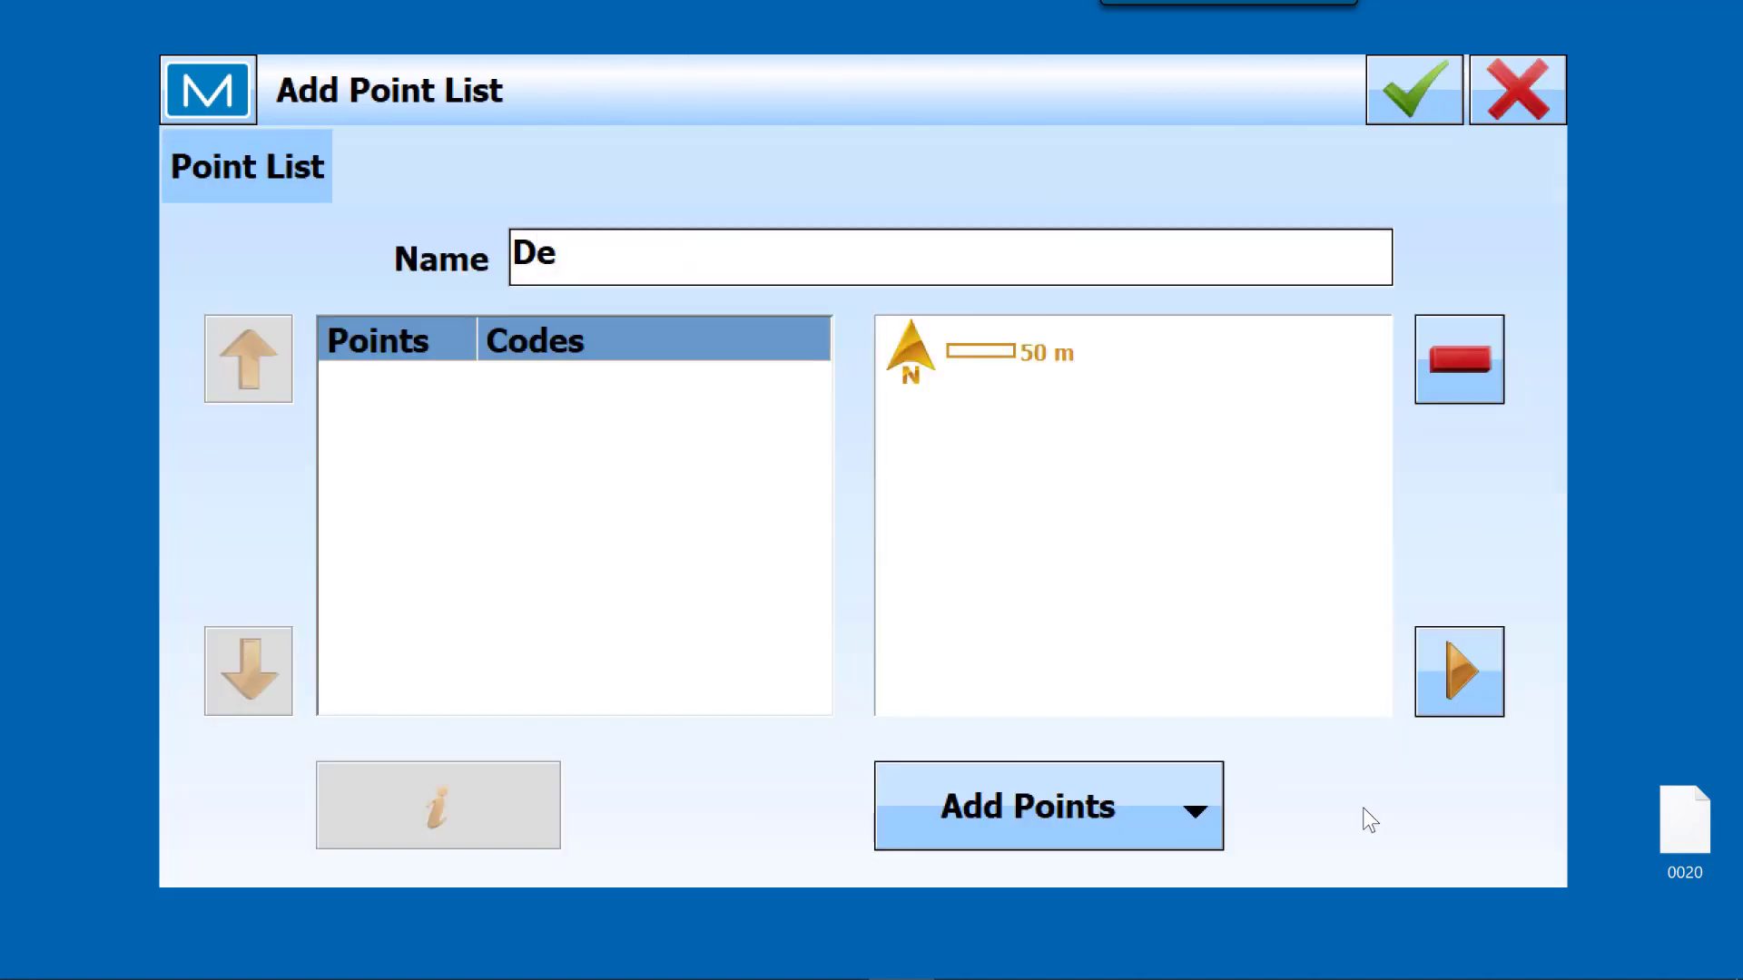
pyautogui.write('tention pond')
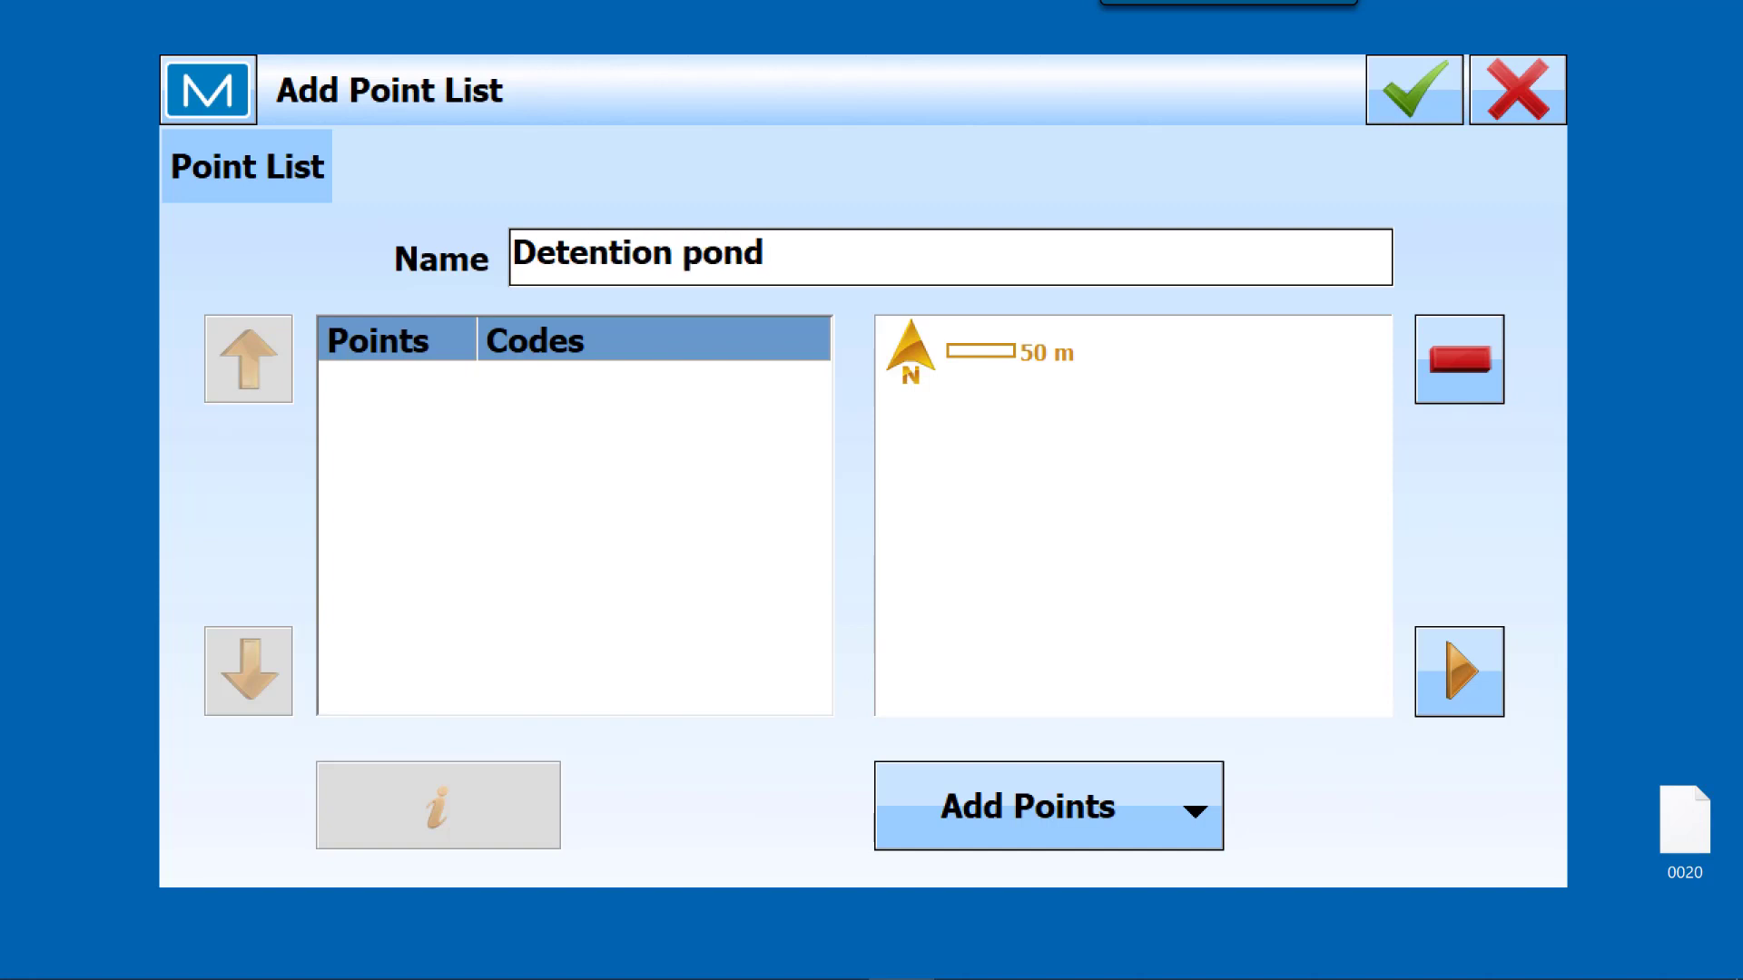
# Step: Add the consecutive block of points from 234 through 367, in time order, to the Detention pond list from the job's points
pyautogui.click(1191, 817)
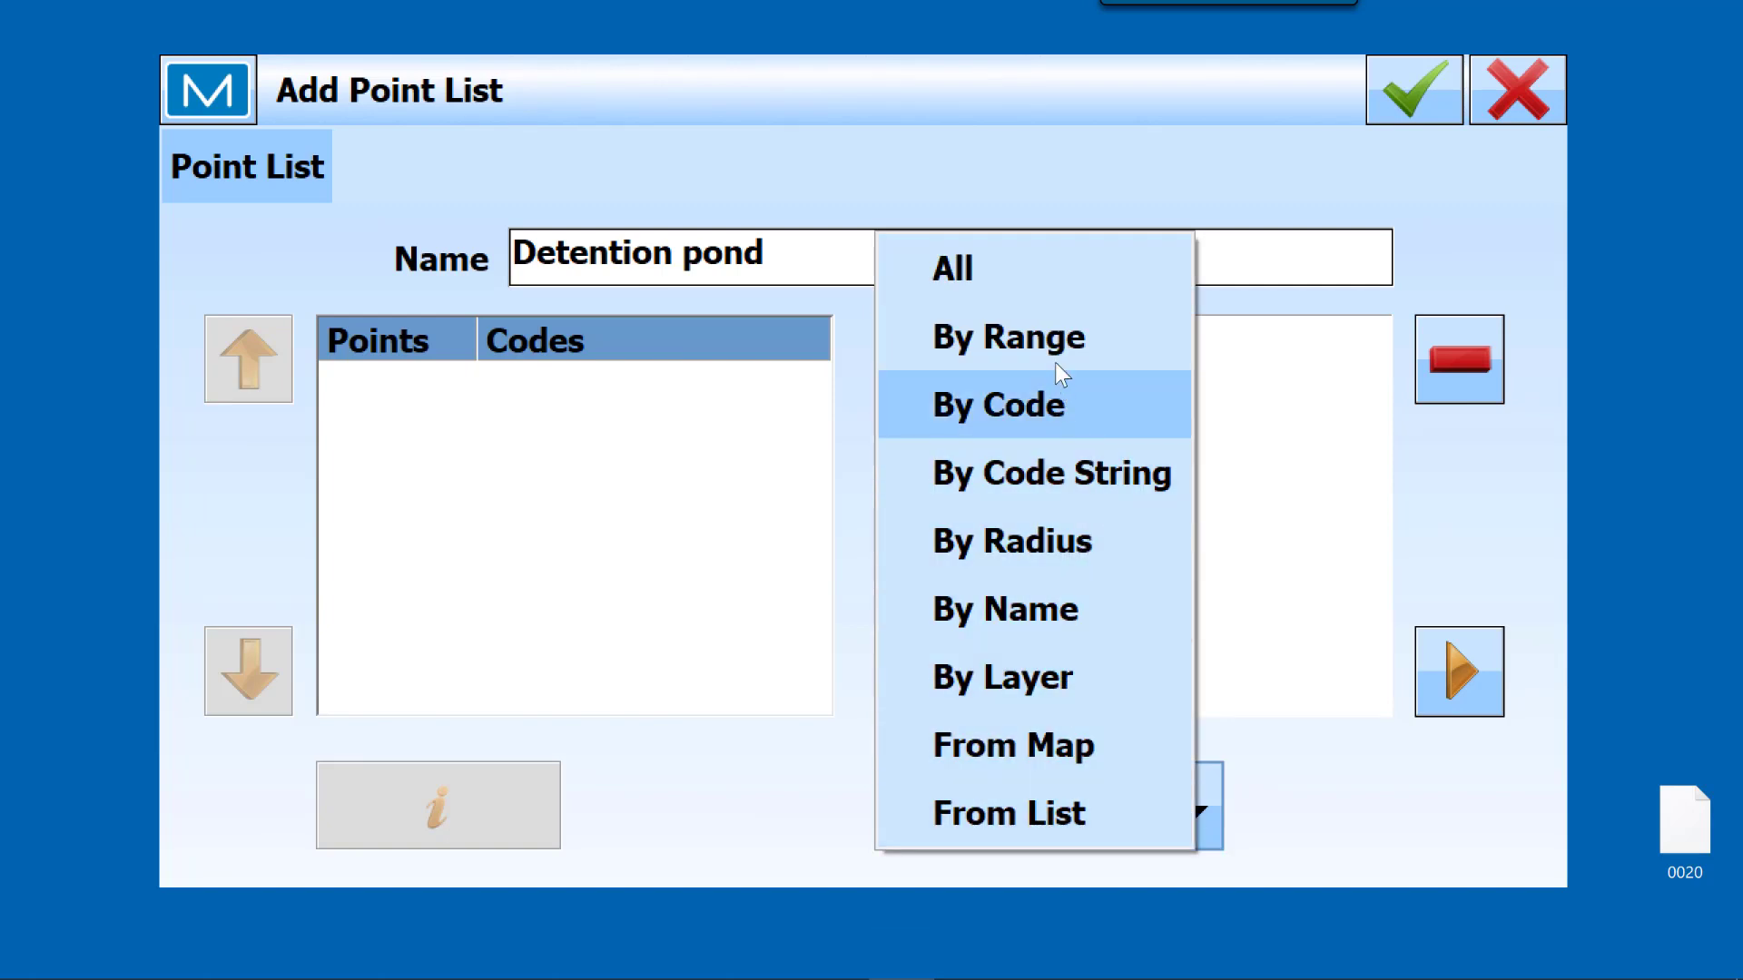
pyautogui.click(989, 819)
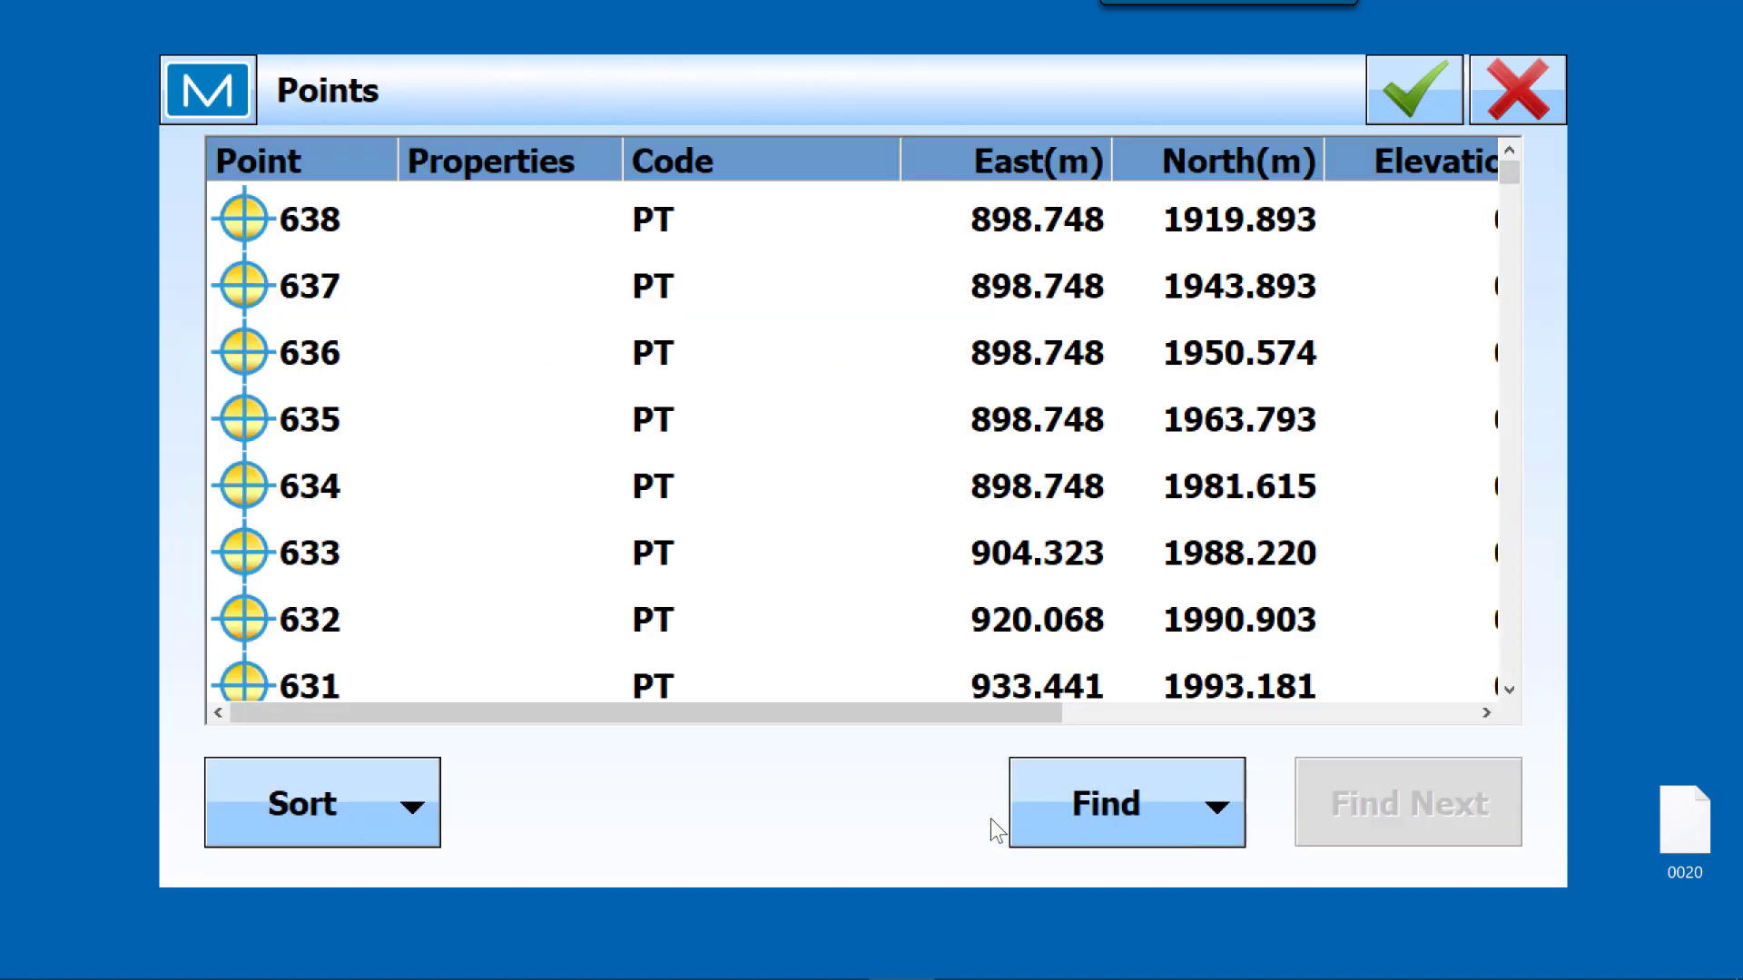
pyautogui.click(426, 806)
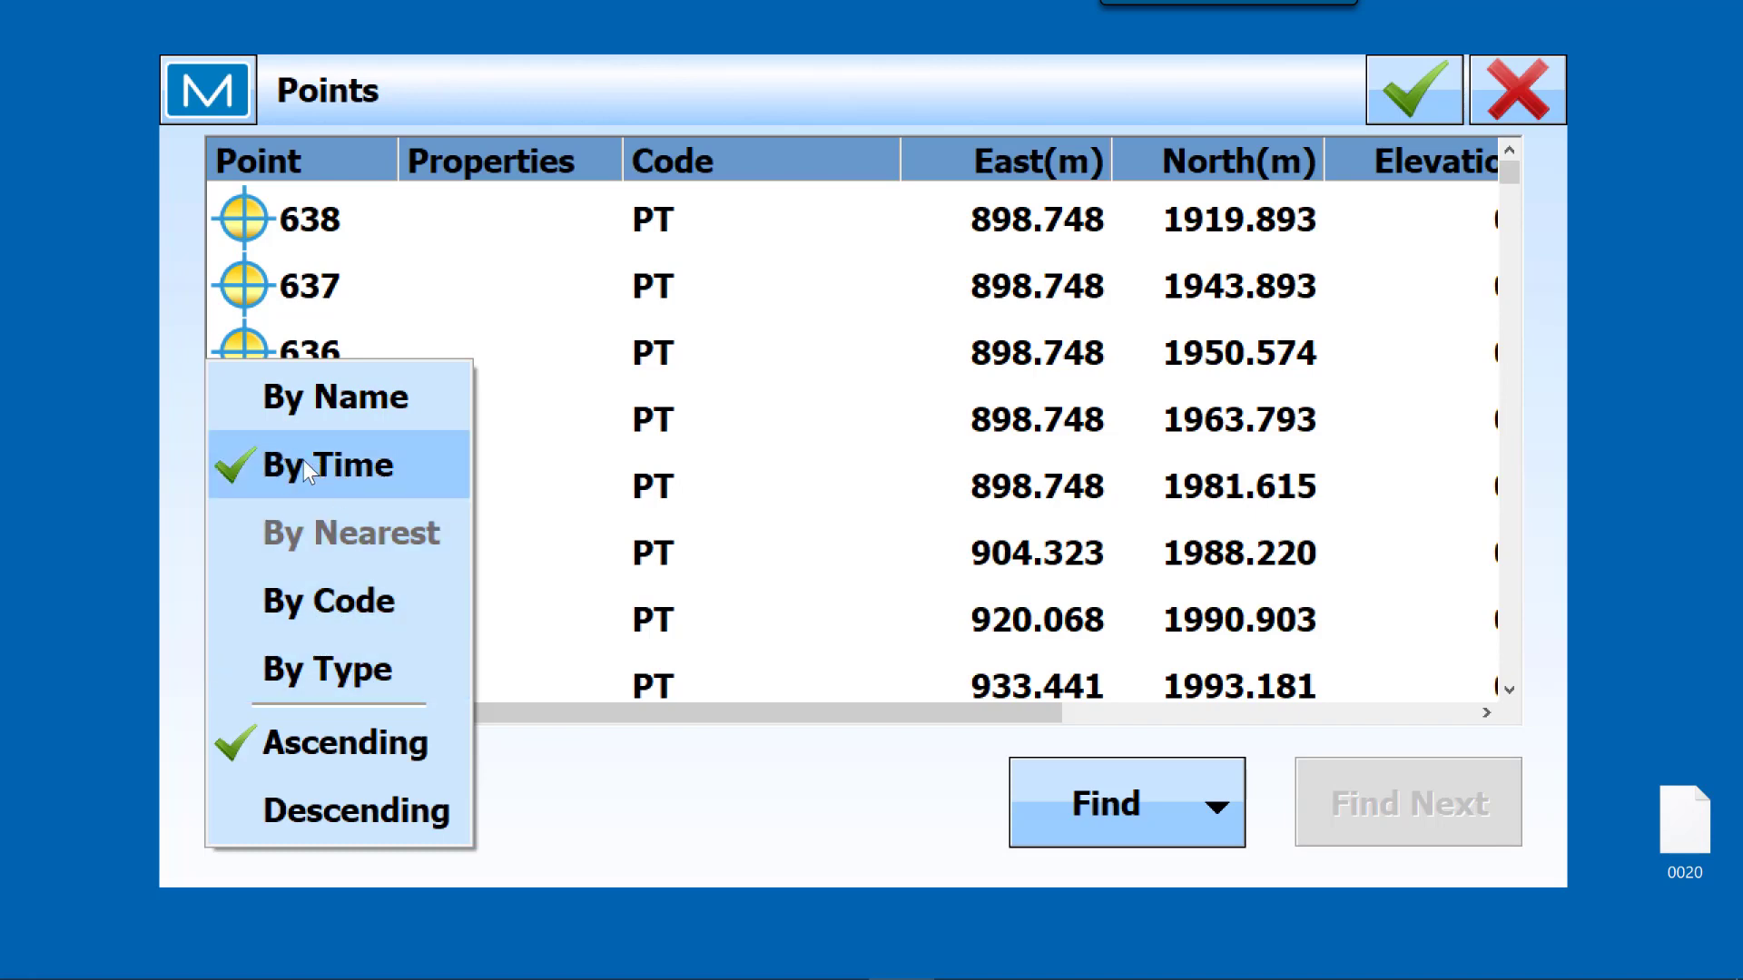
pyautogui.click(808, 487)
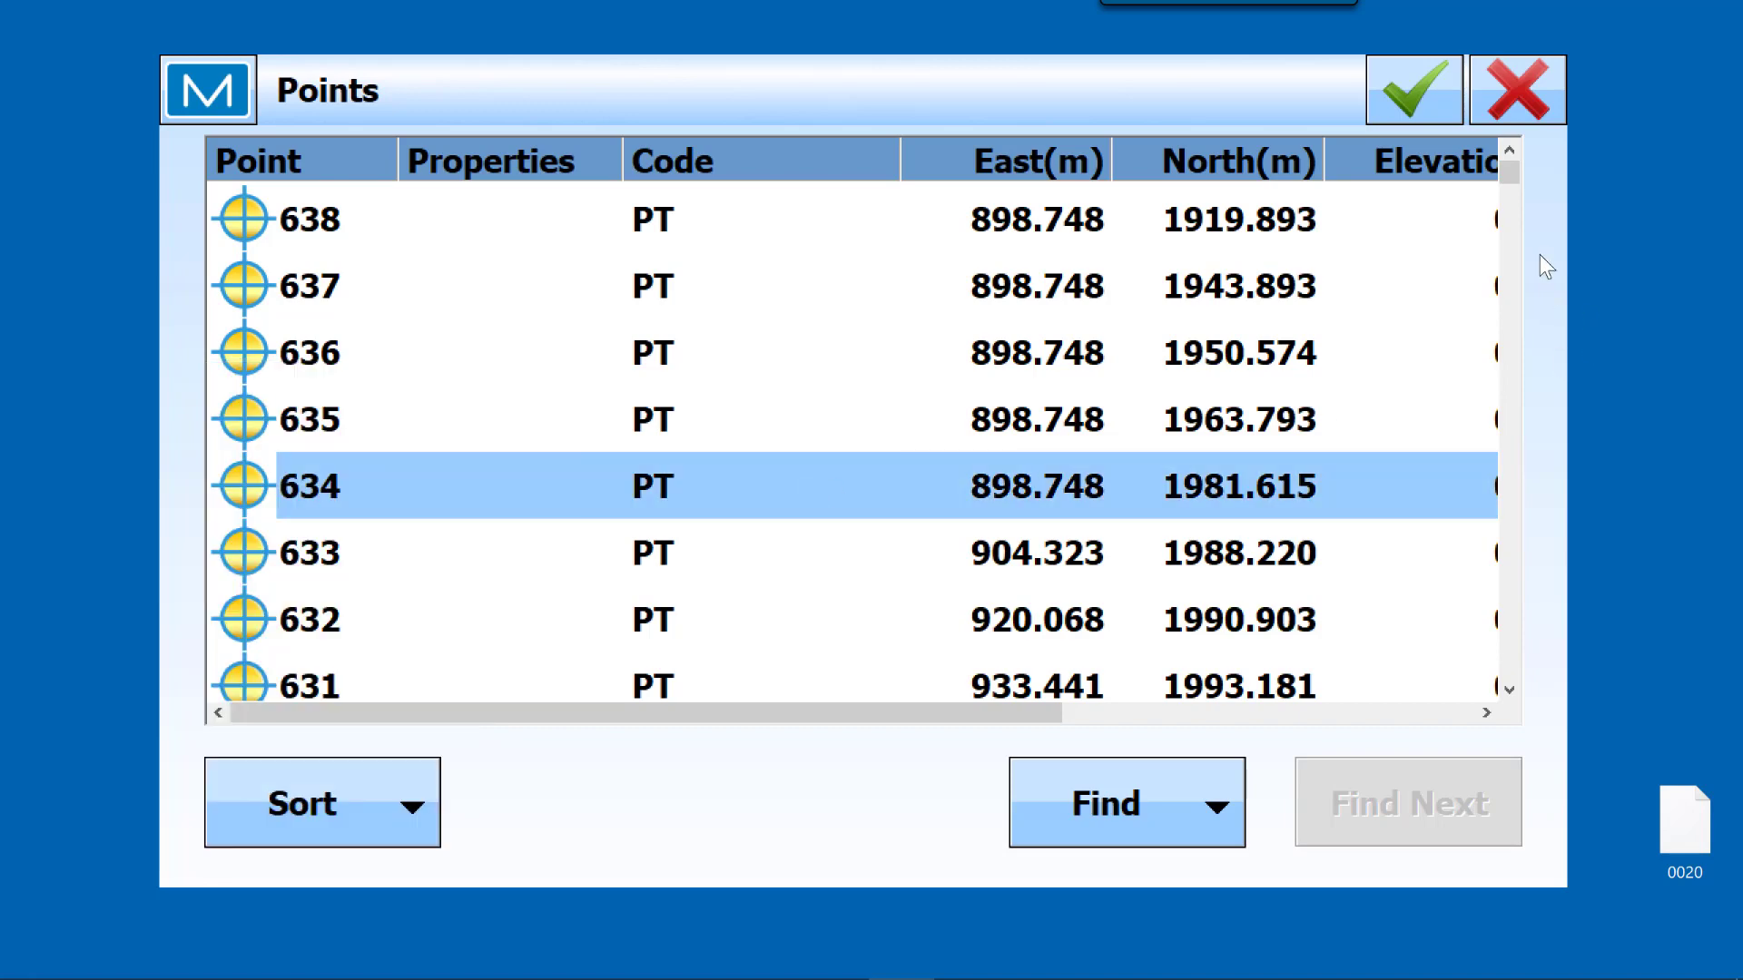
pyautogui.scroll(-1, 1517, 182)
pyautogui.moveTo(1533, 677); pyautogui.dragTo(1519, 702)
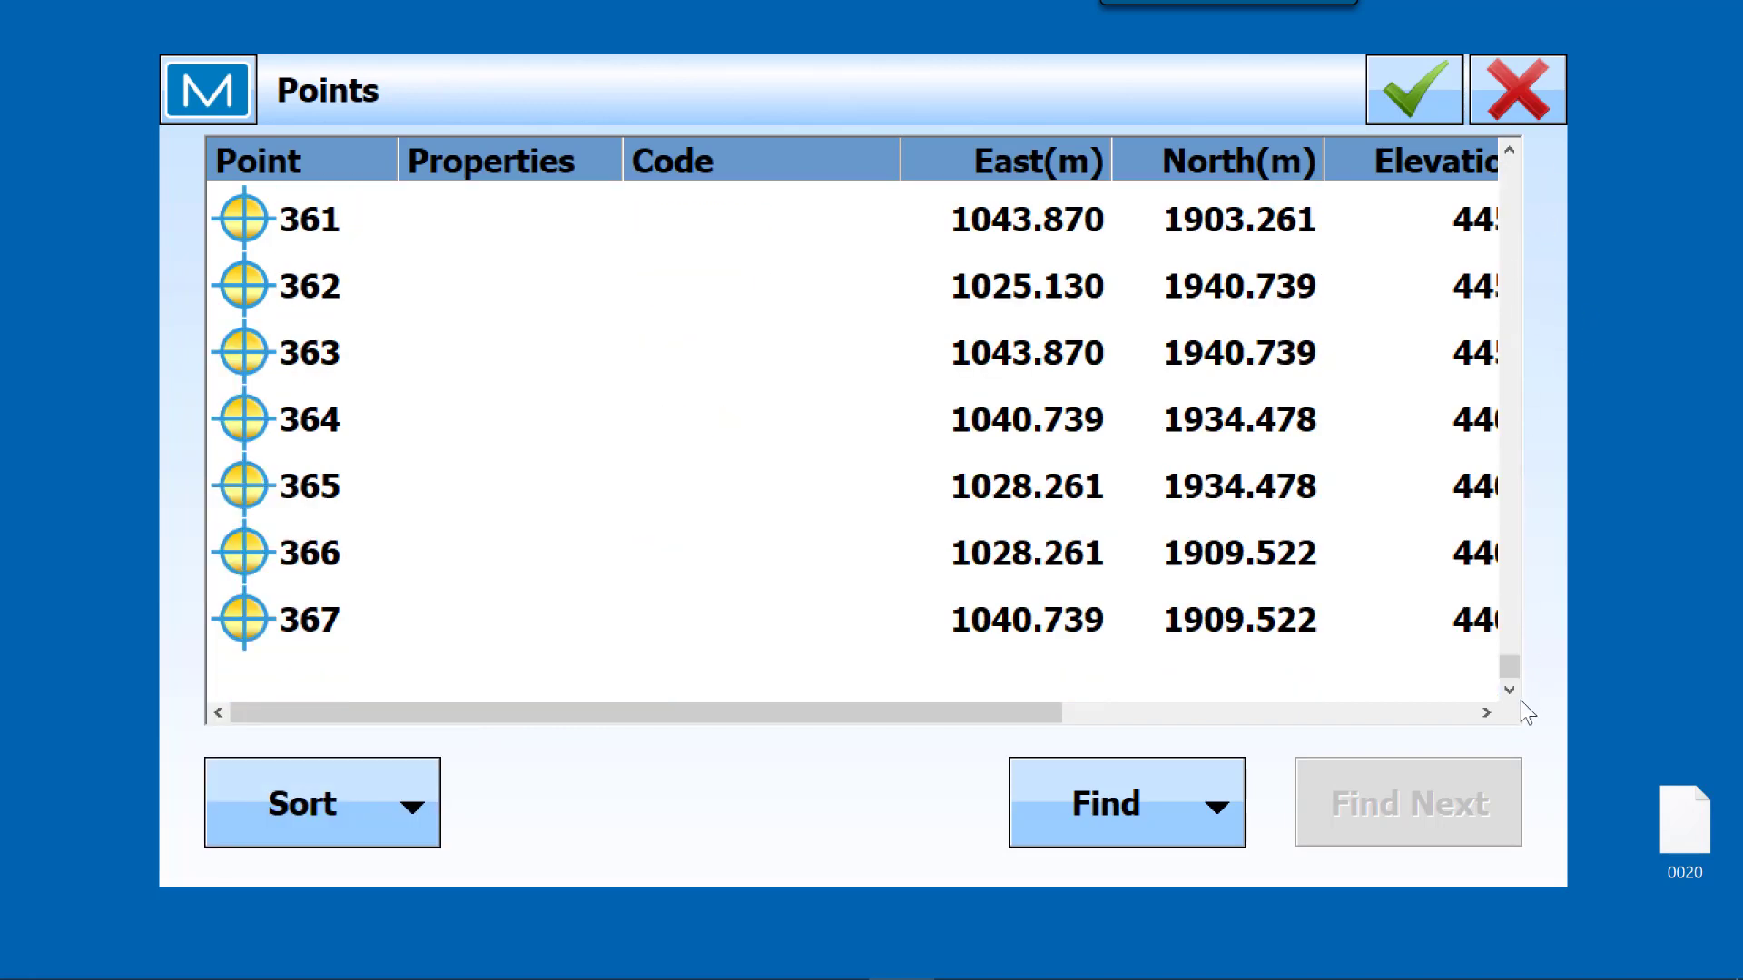
pyautogui.click(334, 626)
pyautogui.scroll(5, 411, 558)
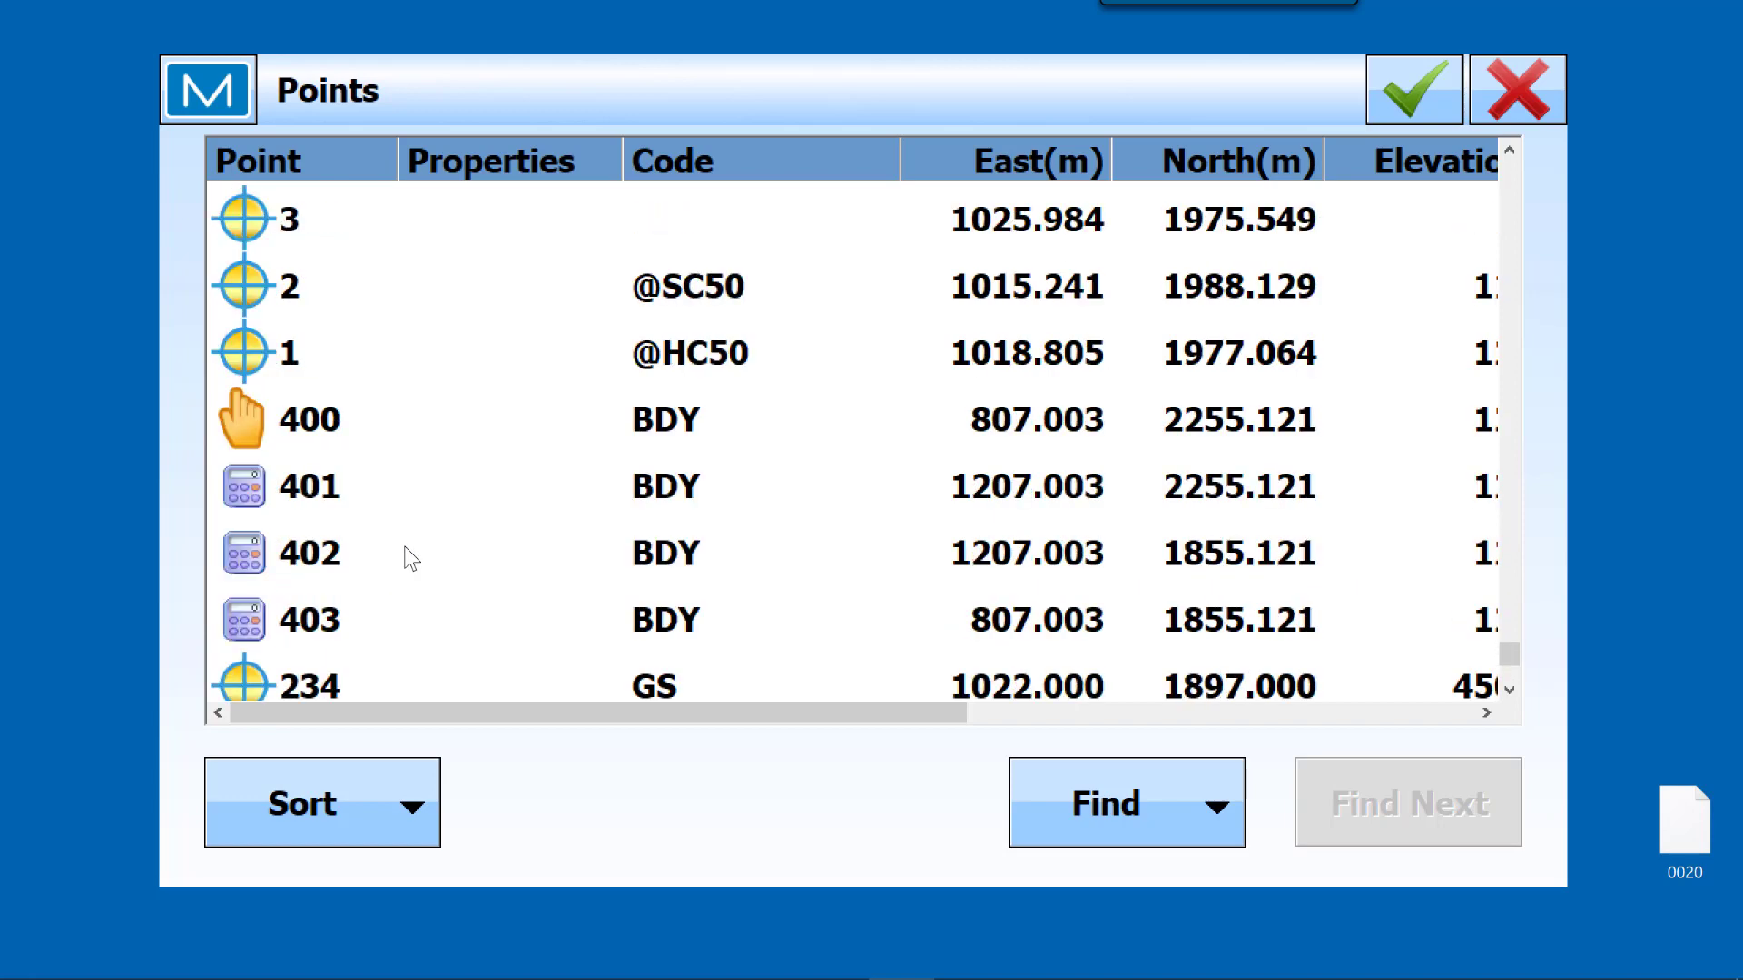
pyautogui.scroll(-1, 411, 558)
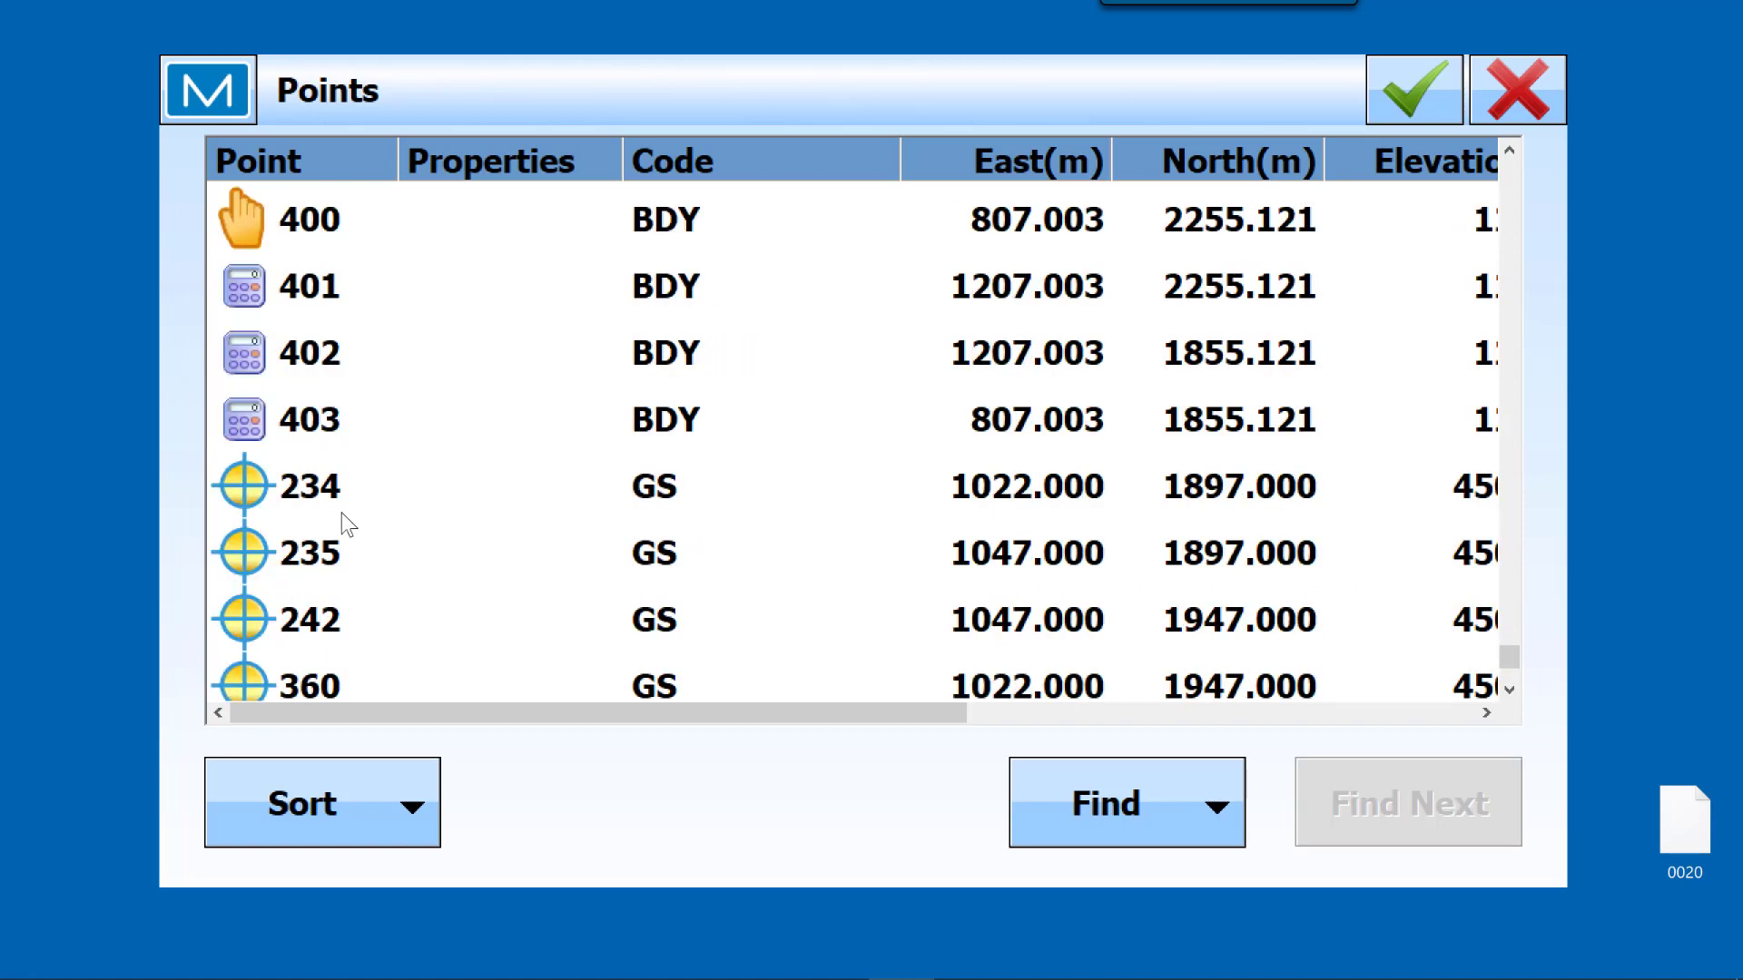
pyautogui.keyDown('shift'); pyautogui.click(325, 481); pyautogui.keyUp('shift')
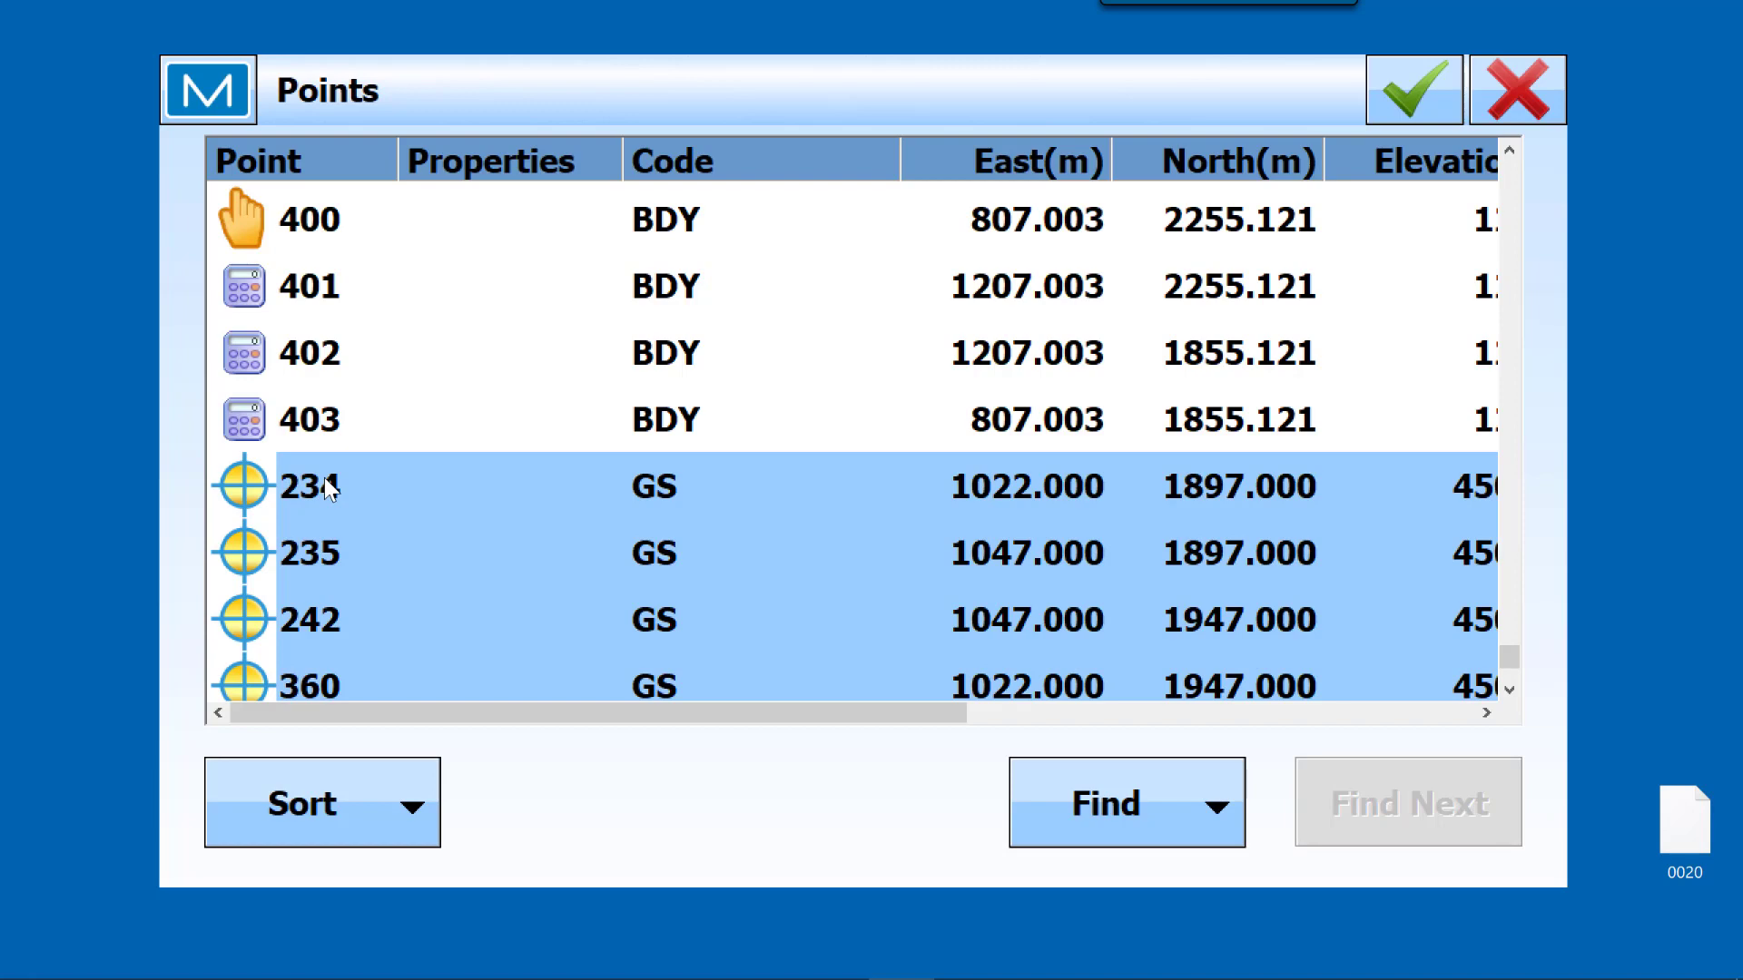
pyautogui.click(1429, 100)
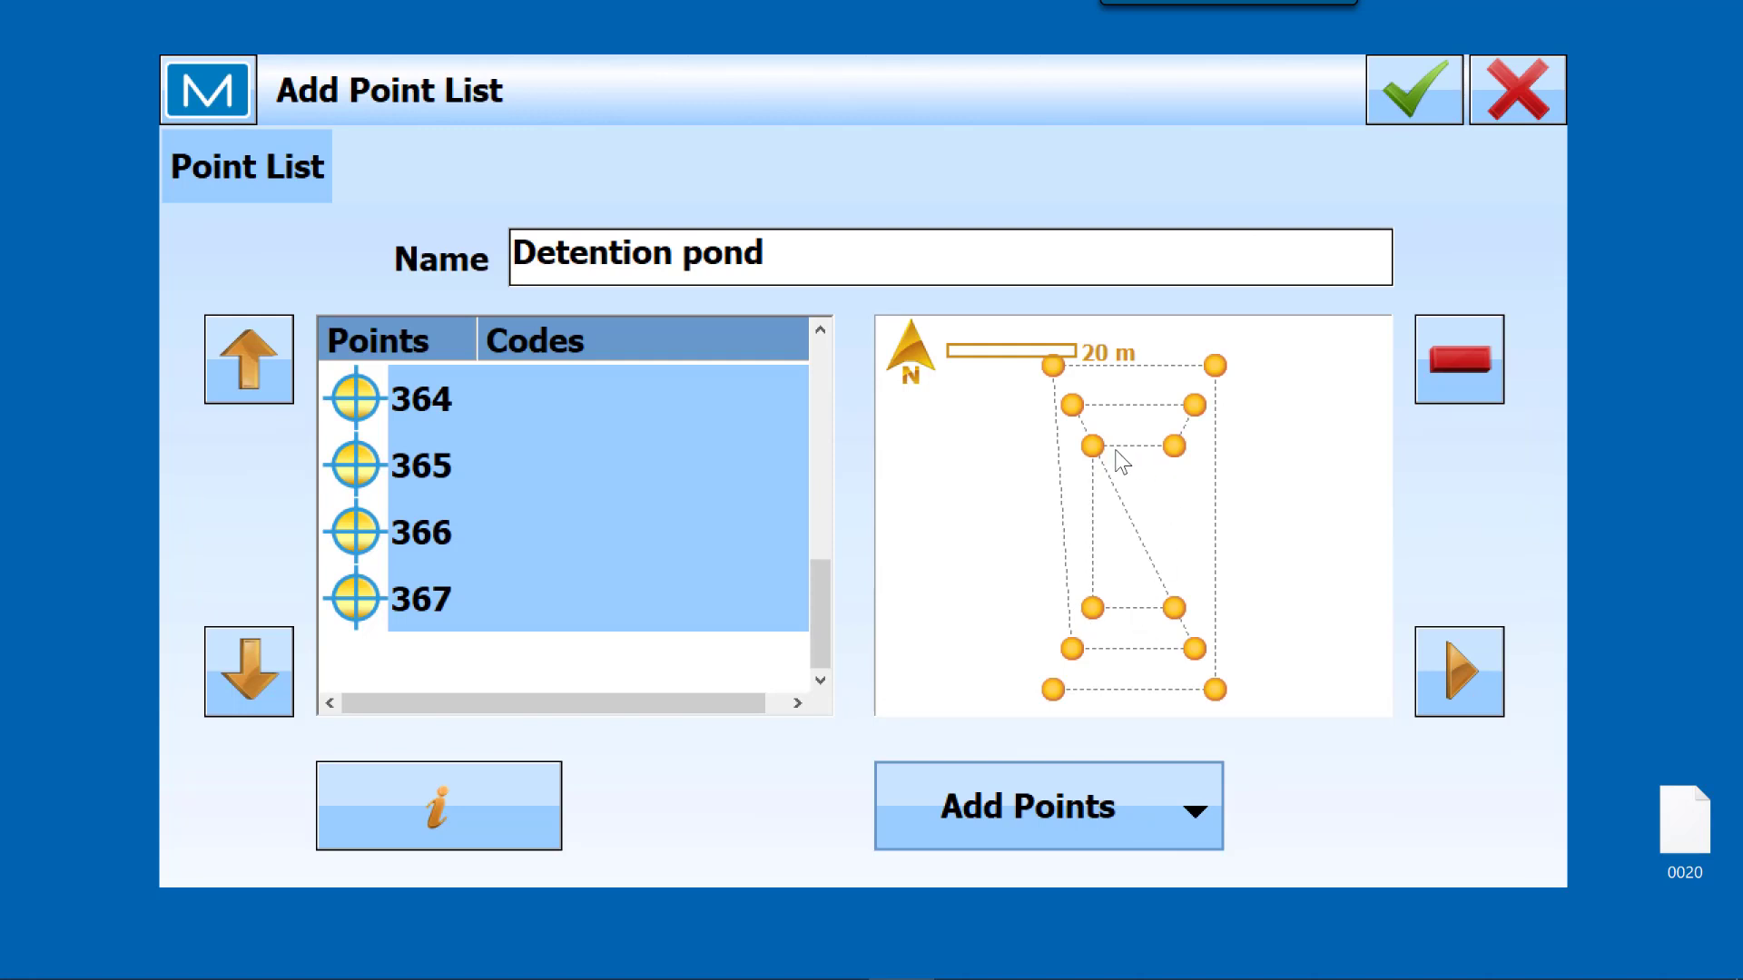
# Step: Save the Detention pond point list and return to the main screen
pyautogui.click(1435, 93)
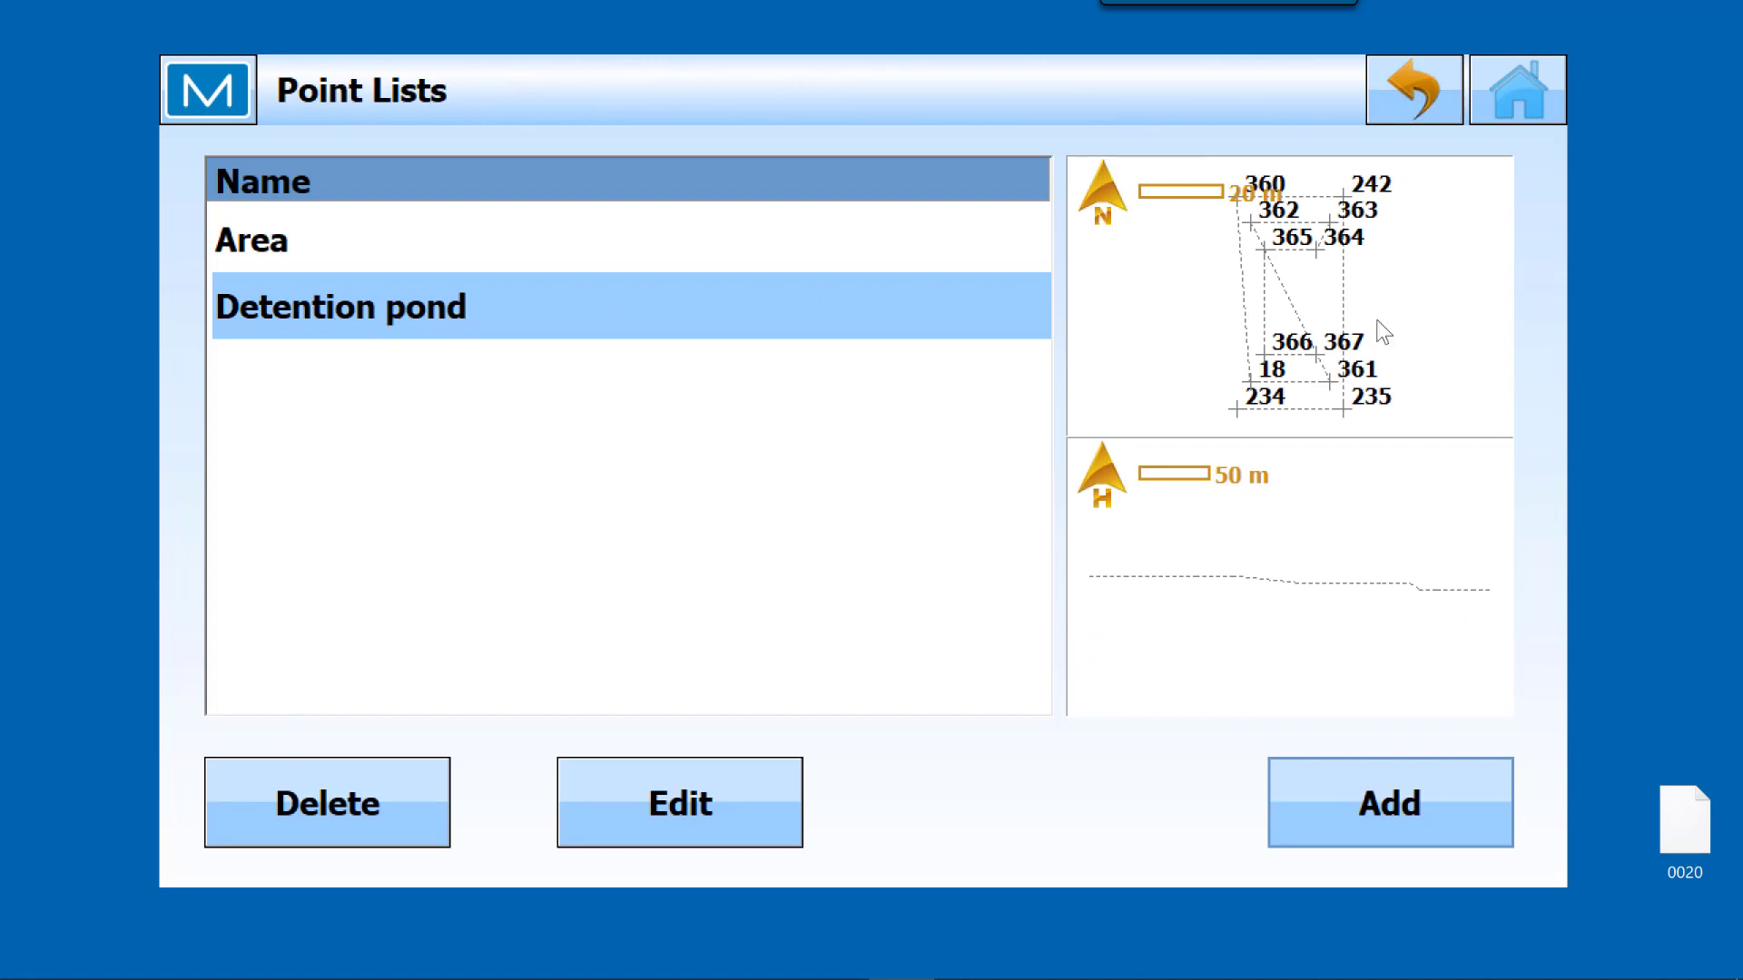
pyautogui.click(1416, 102)
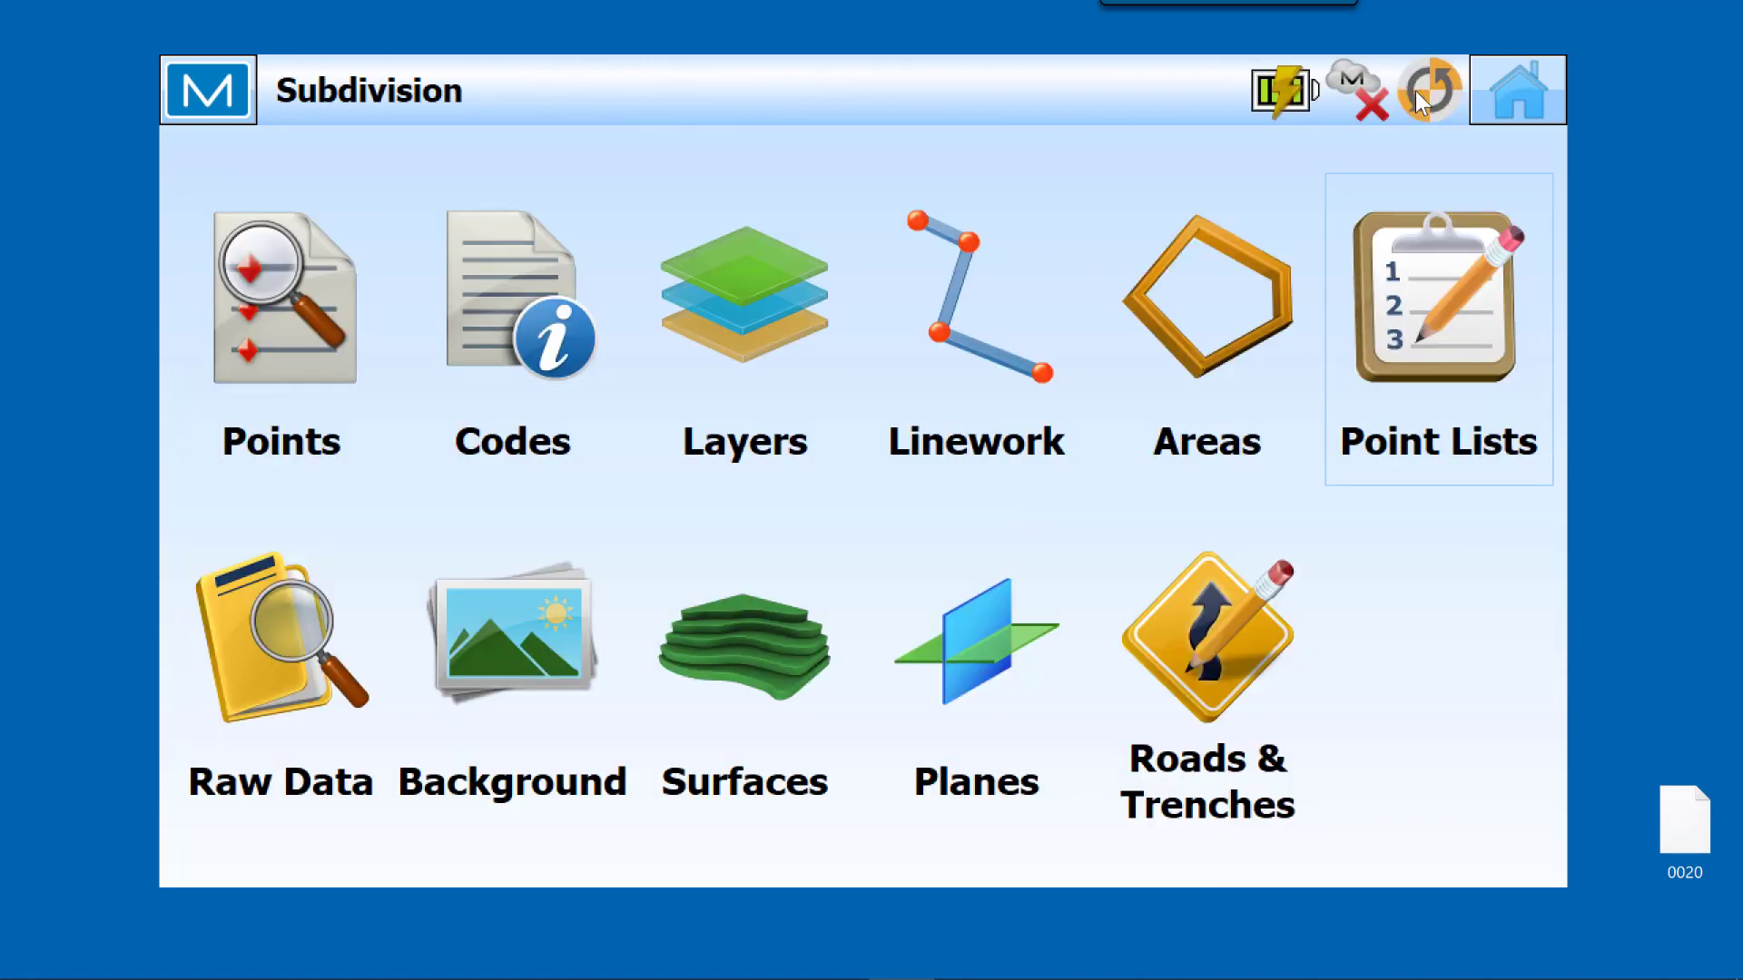
pyautogui.click(1519, 104)
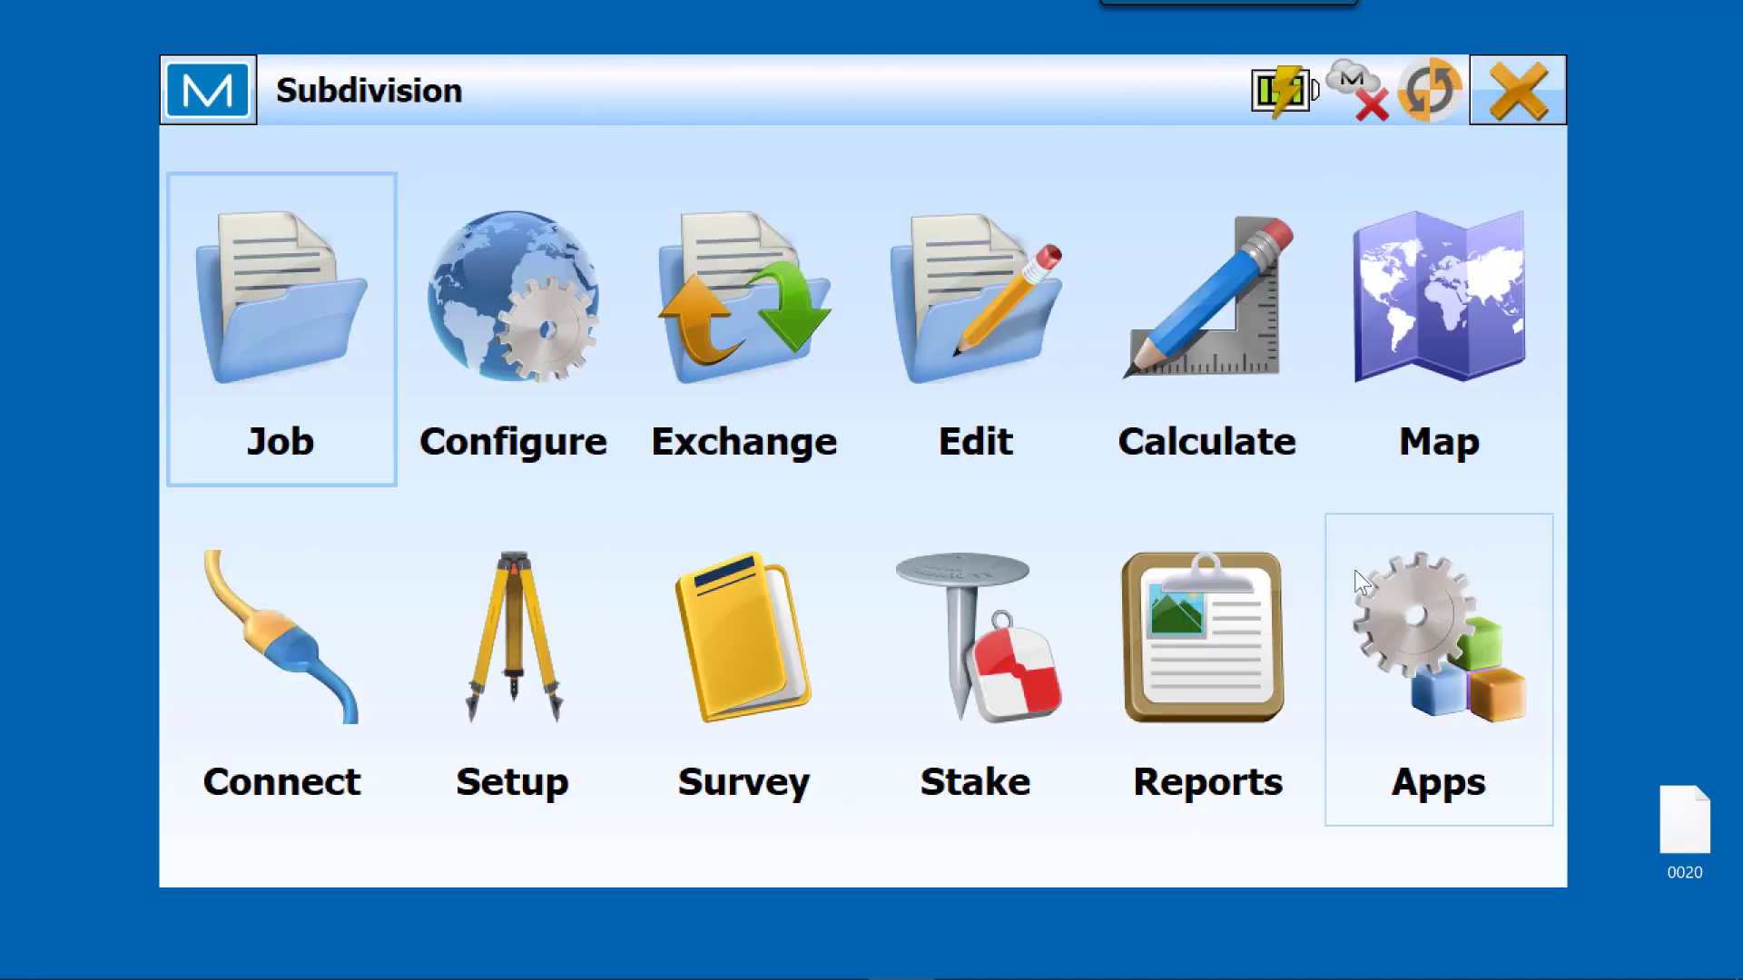
# Step: Start creating a surface with a point list as its input source
pyautogui.click(1202, 341)
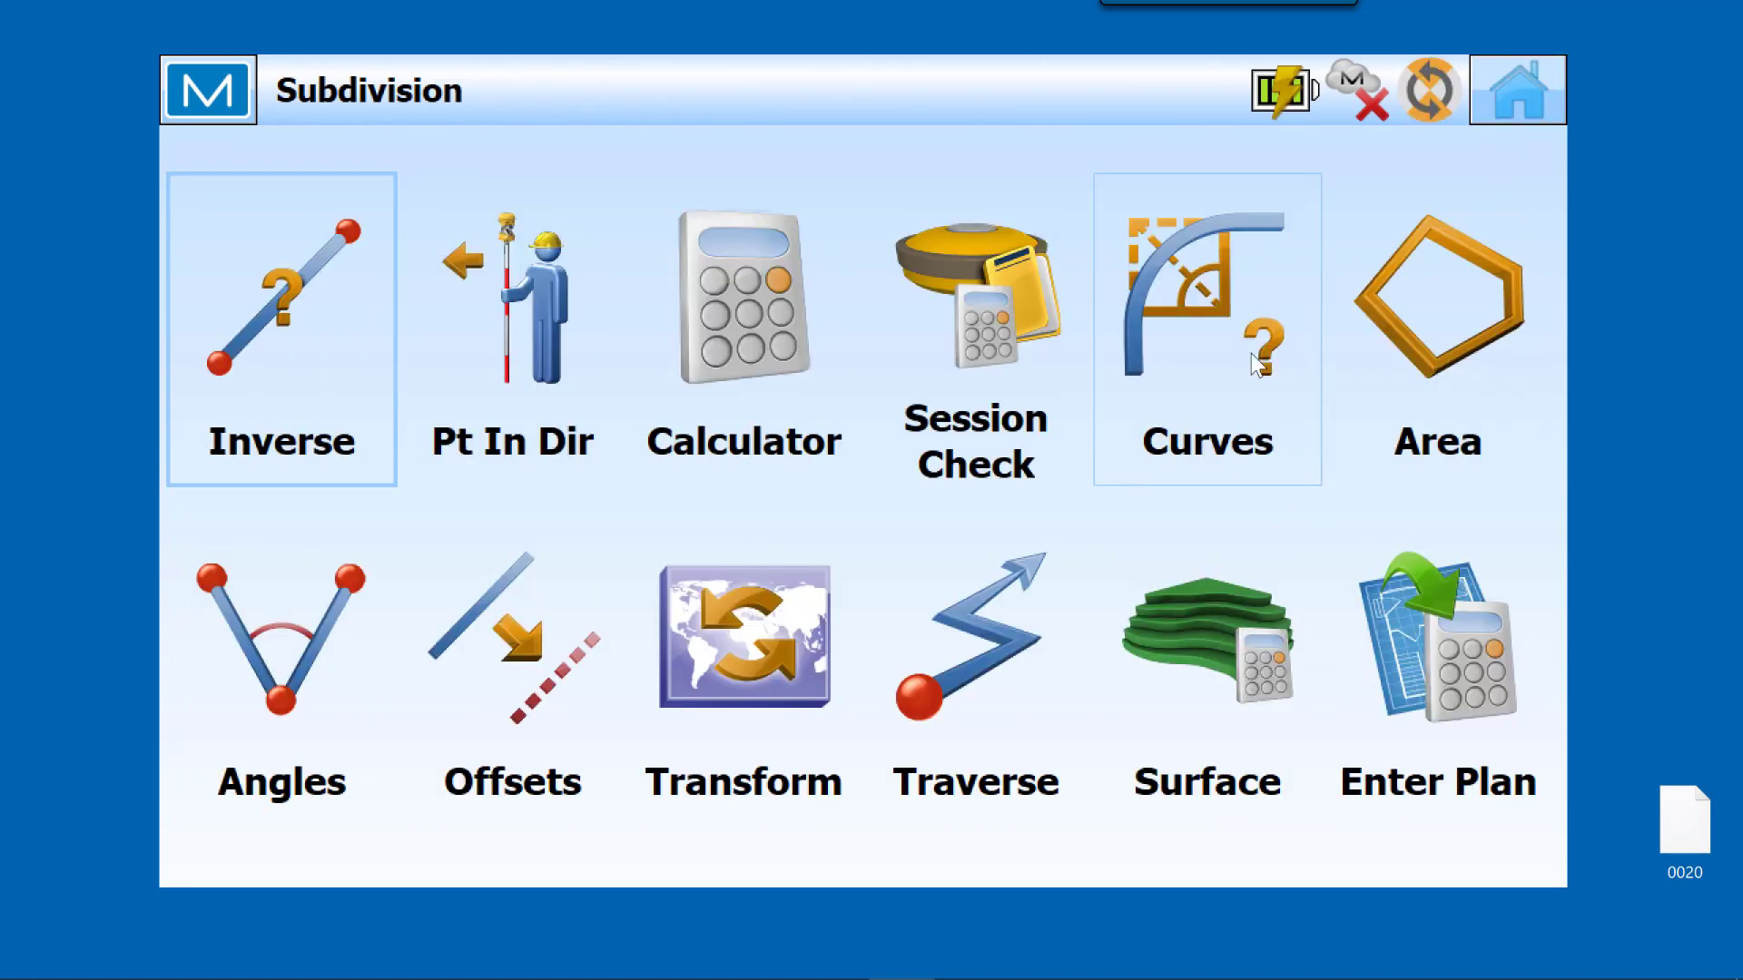
pyautogui.click(1222, 645)
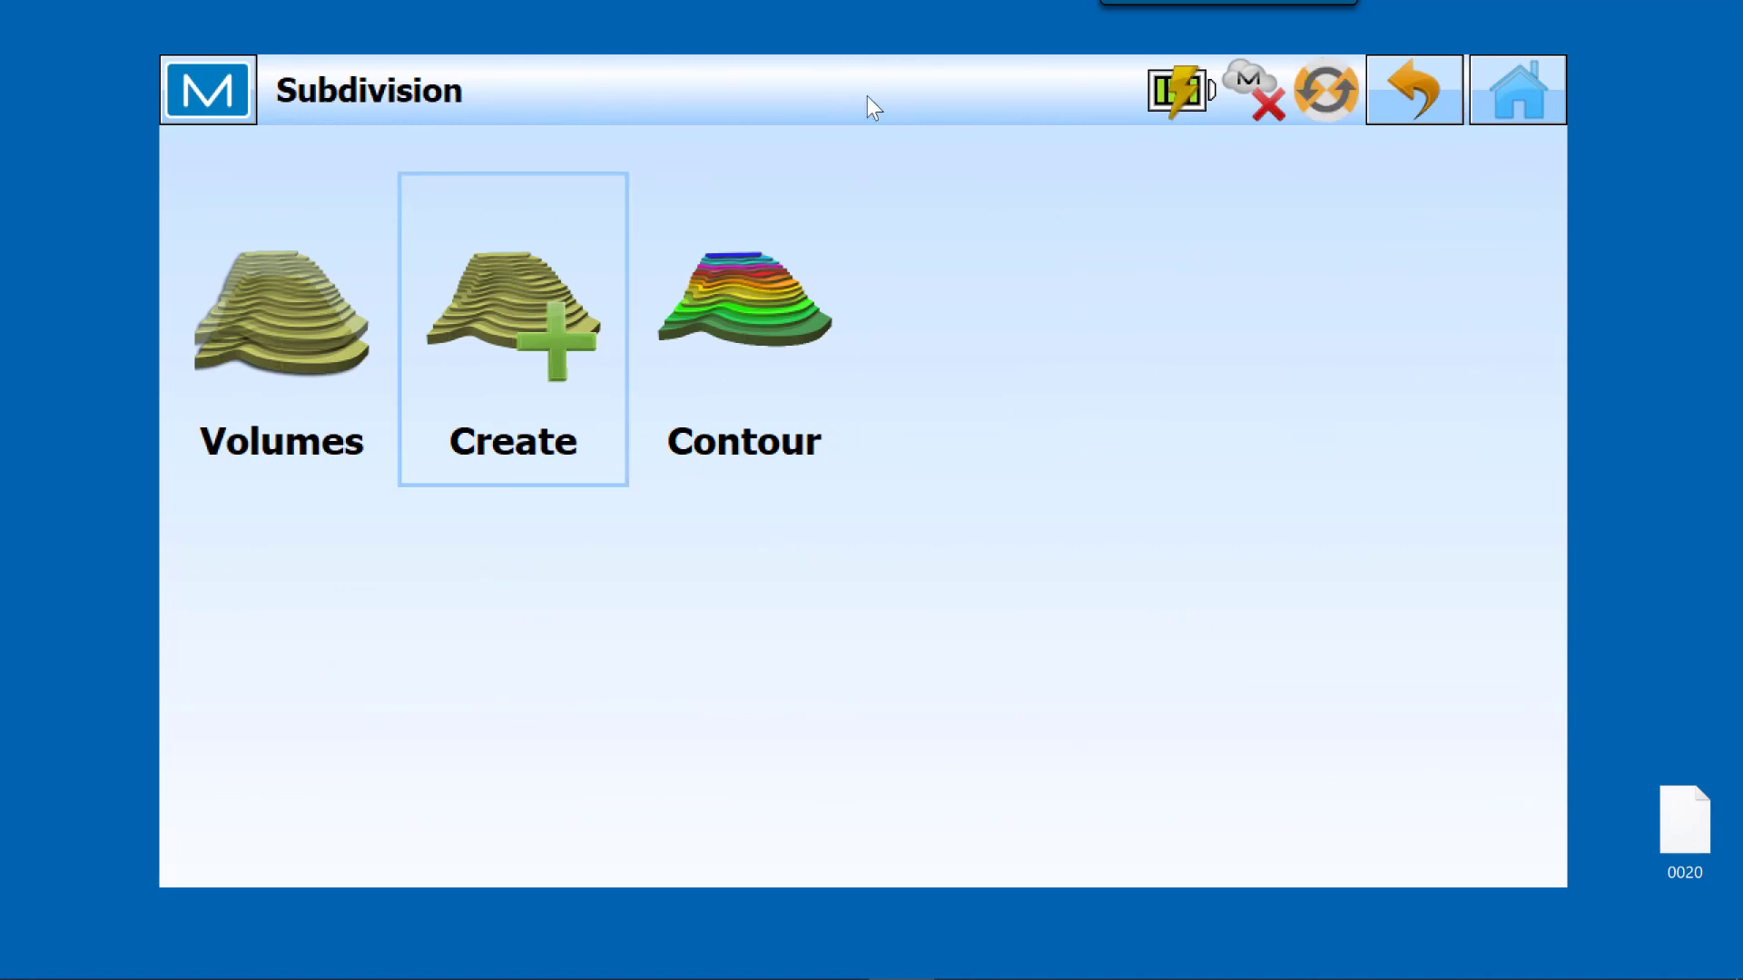
pyautogui.click(541, 363)
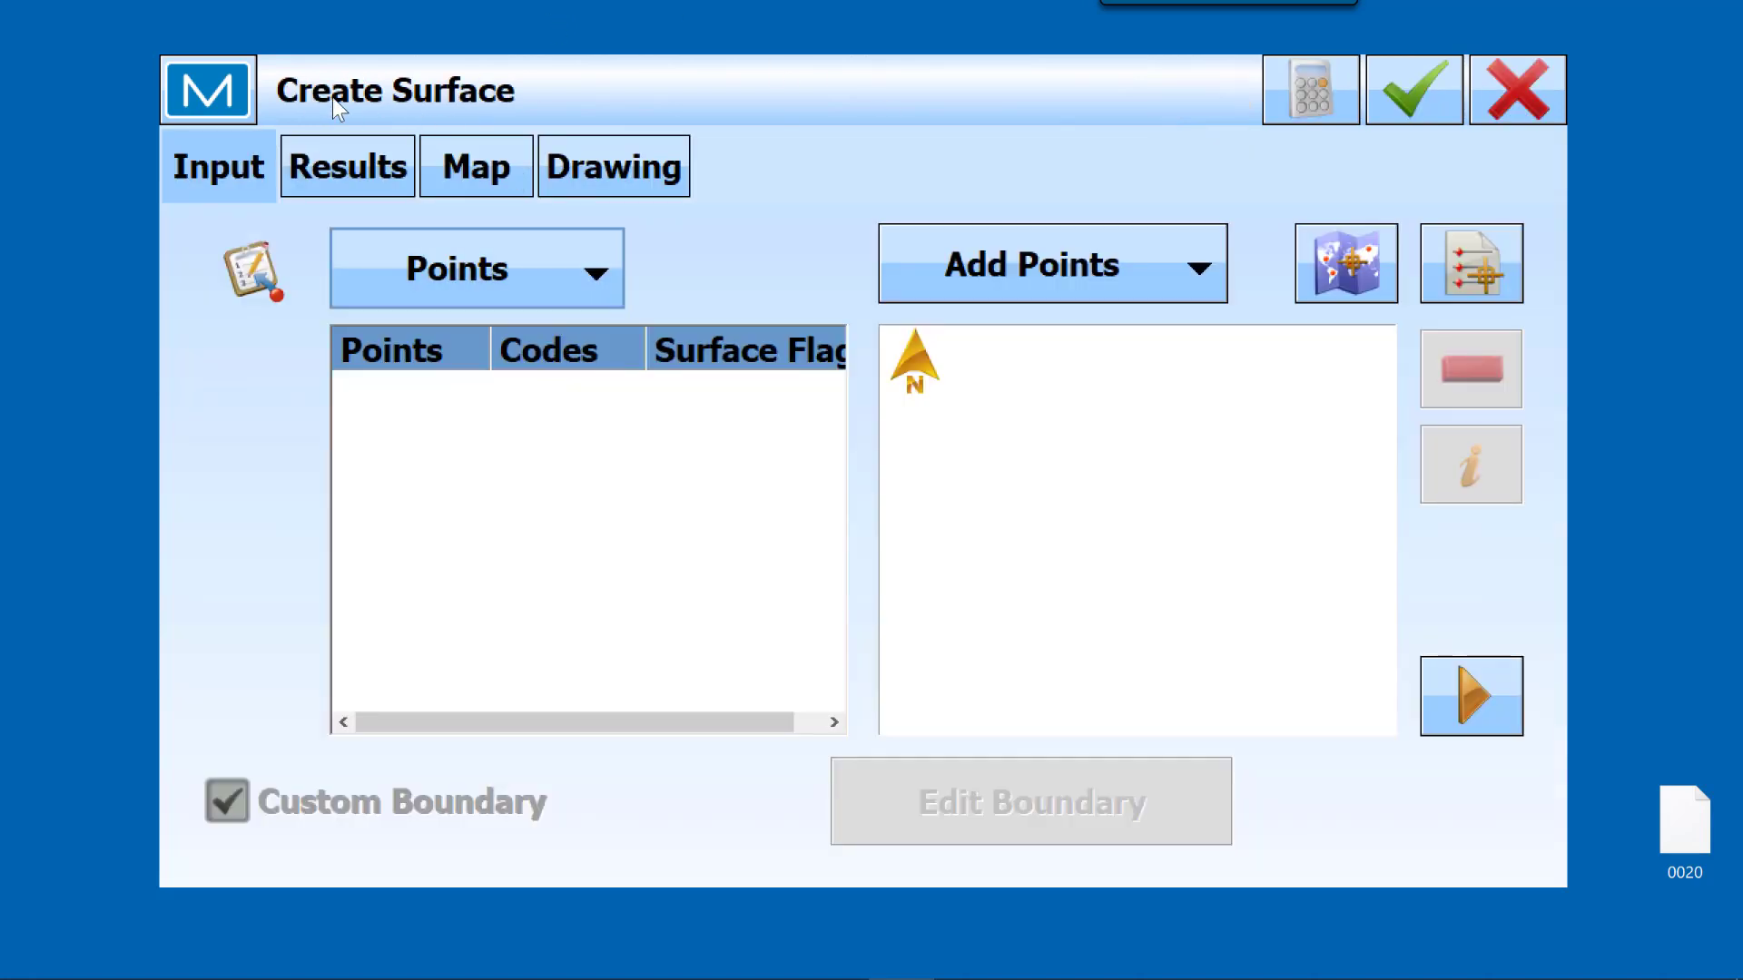
pyautogui.click(610, 277)
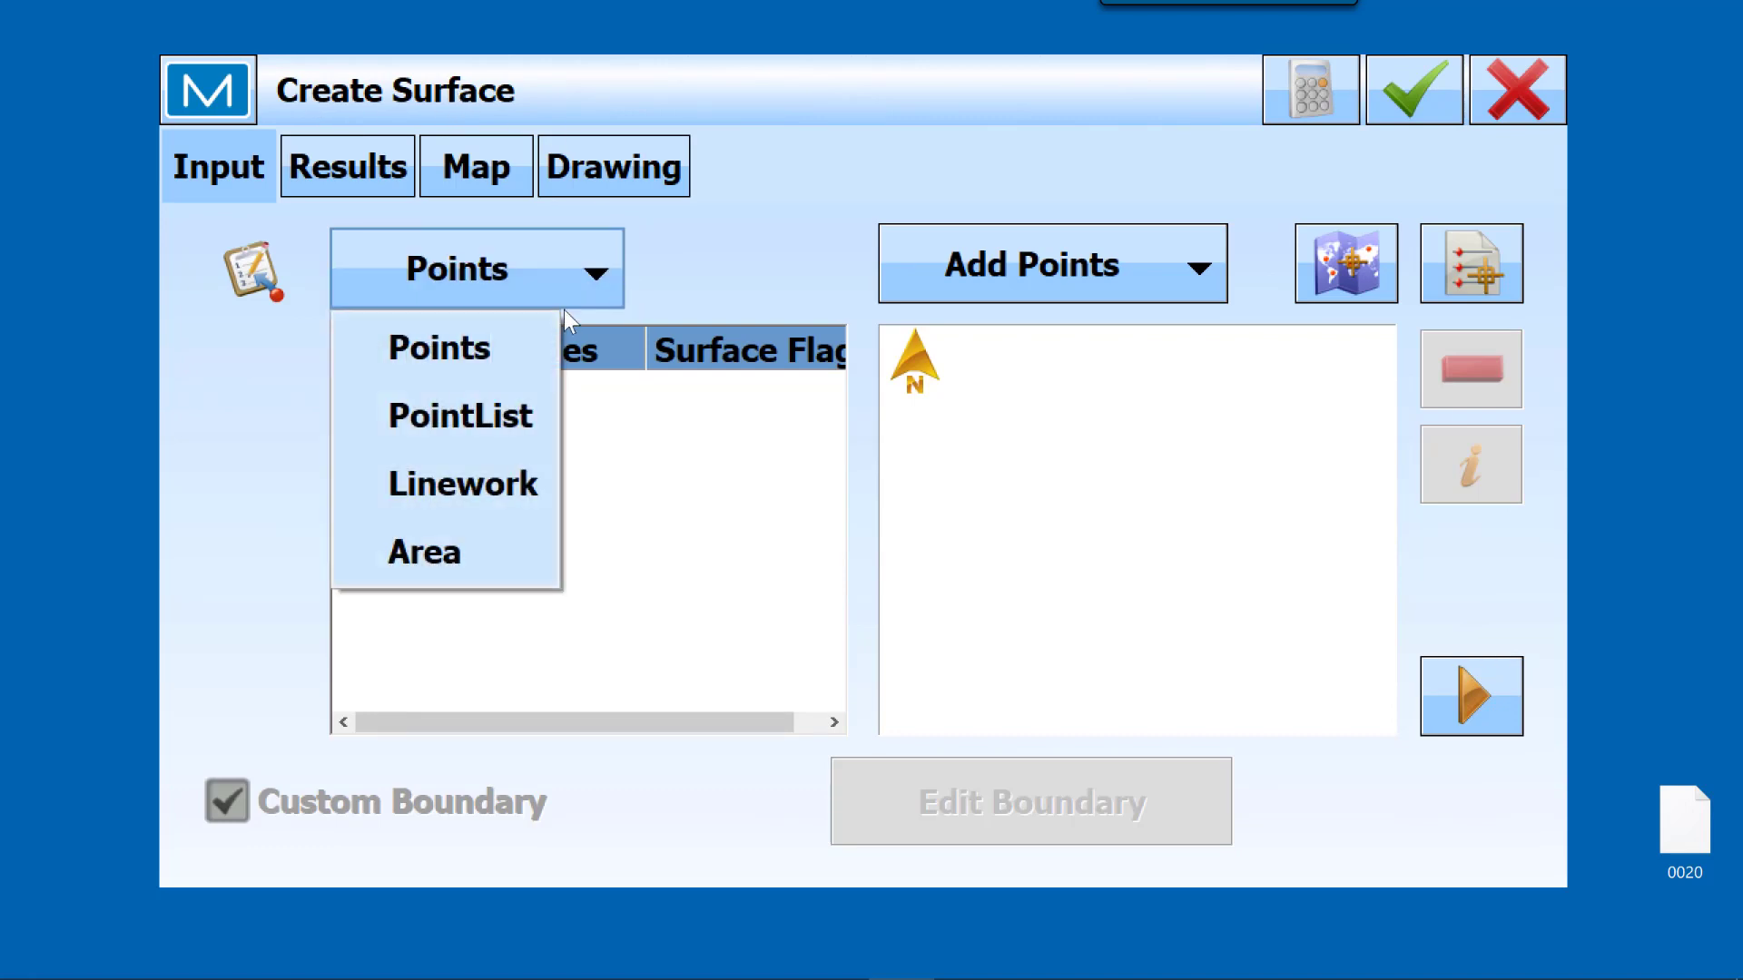
pyautogui.click(471, 417)
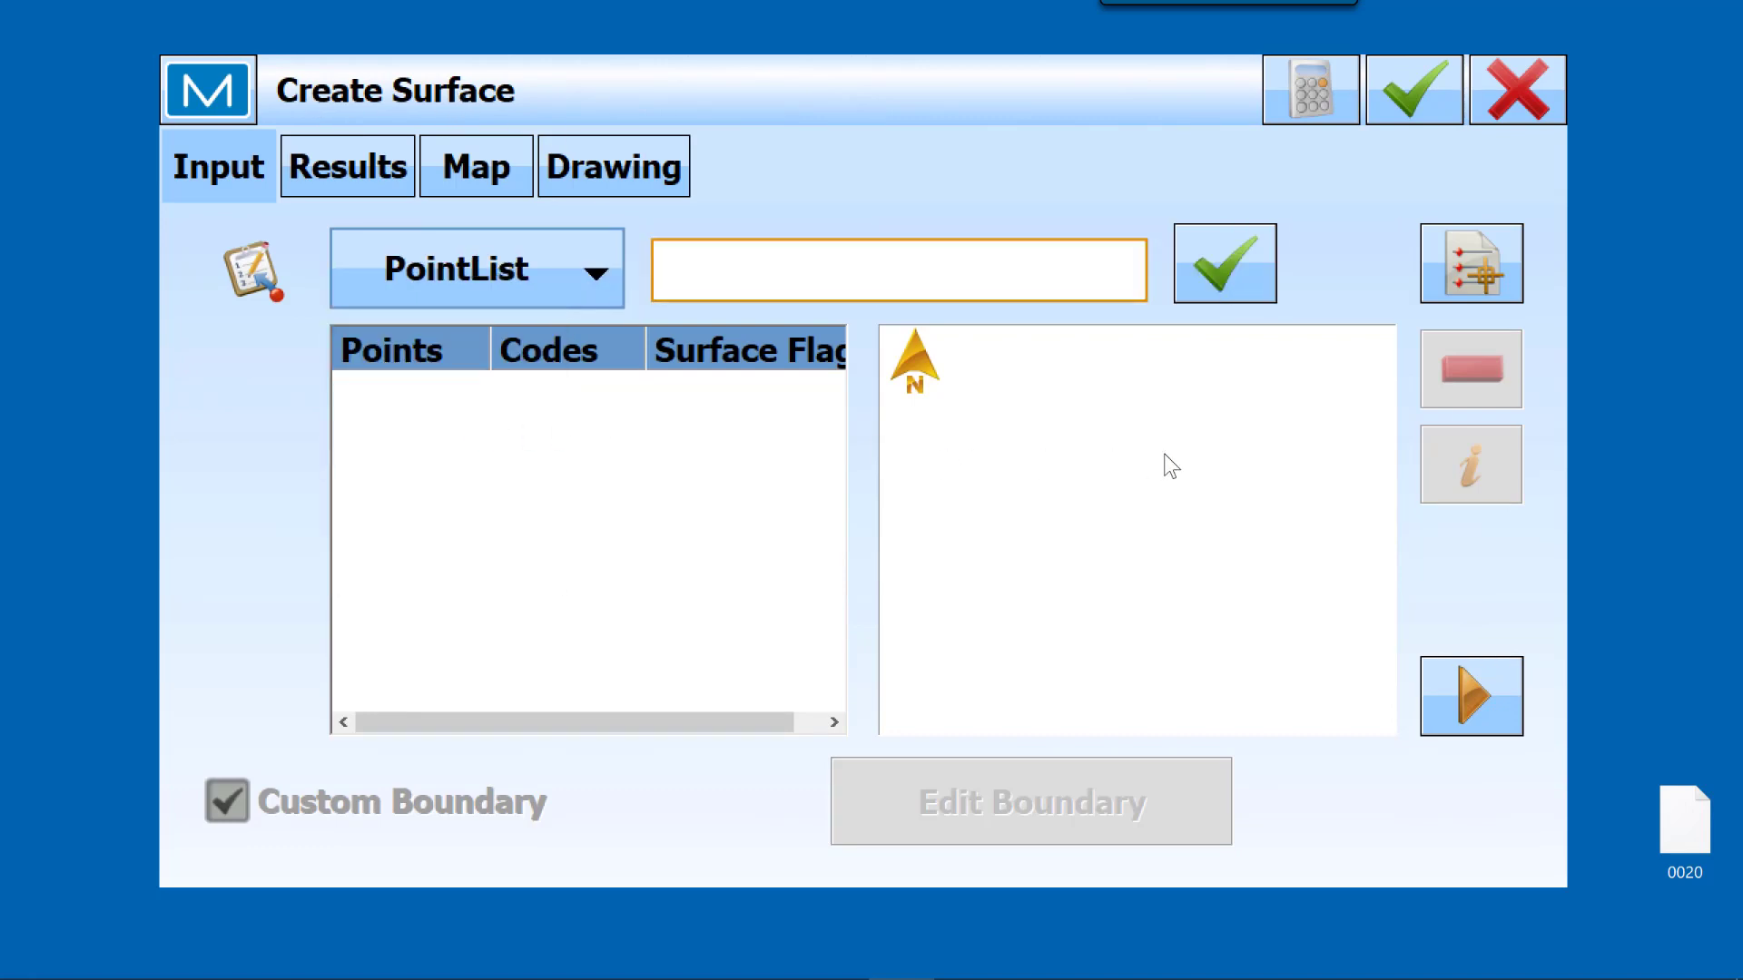
# Step: Load the Detention pond point list into the new surface and store it as Surface-1
pyautogui.click(1484, 263)
pyautogui.click(408, 340)
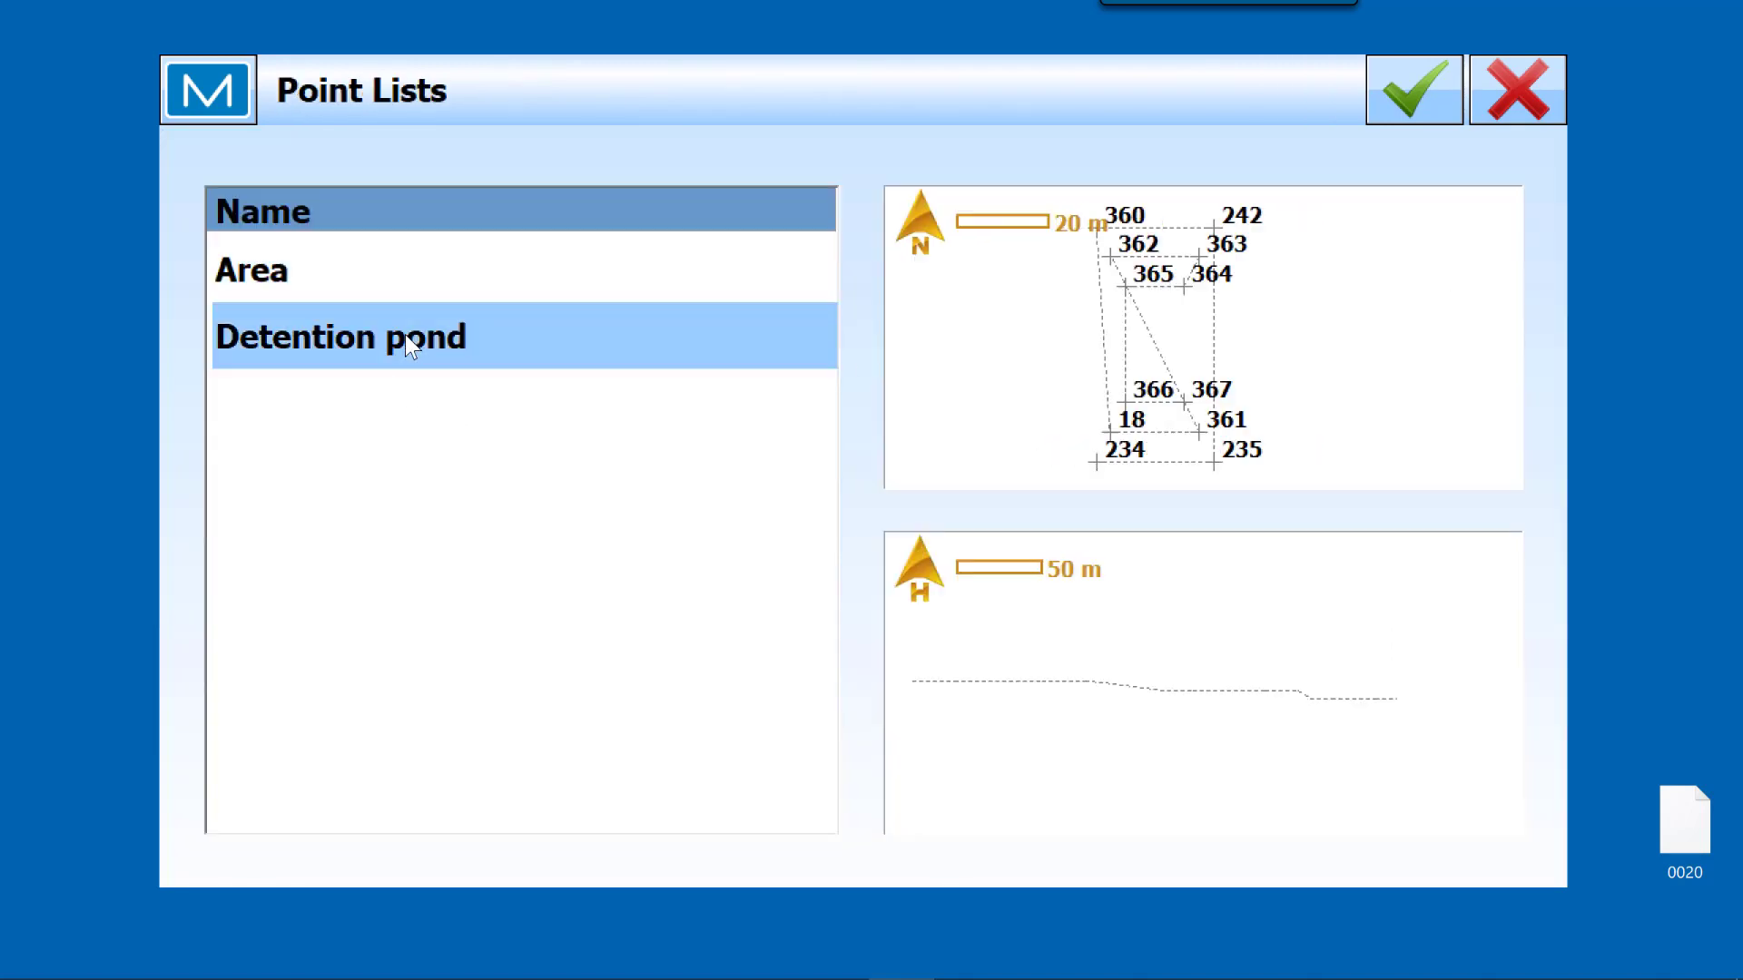
pyautogui.click(1420, 96)
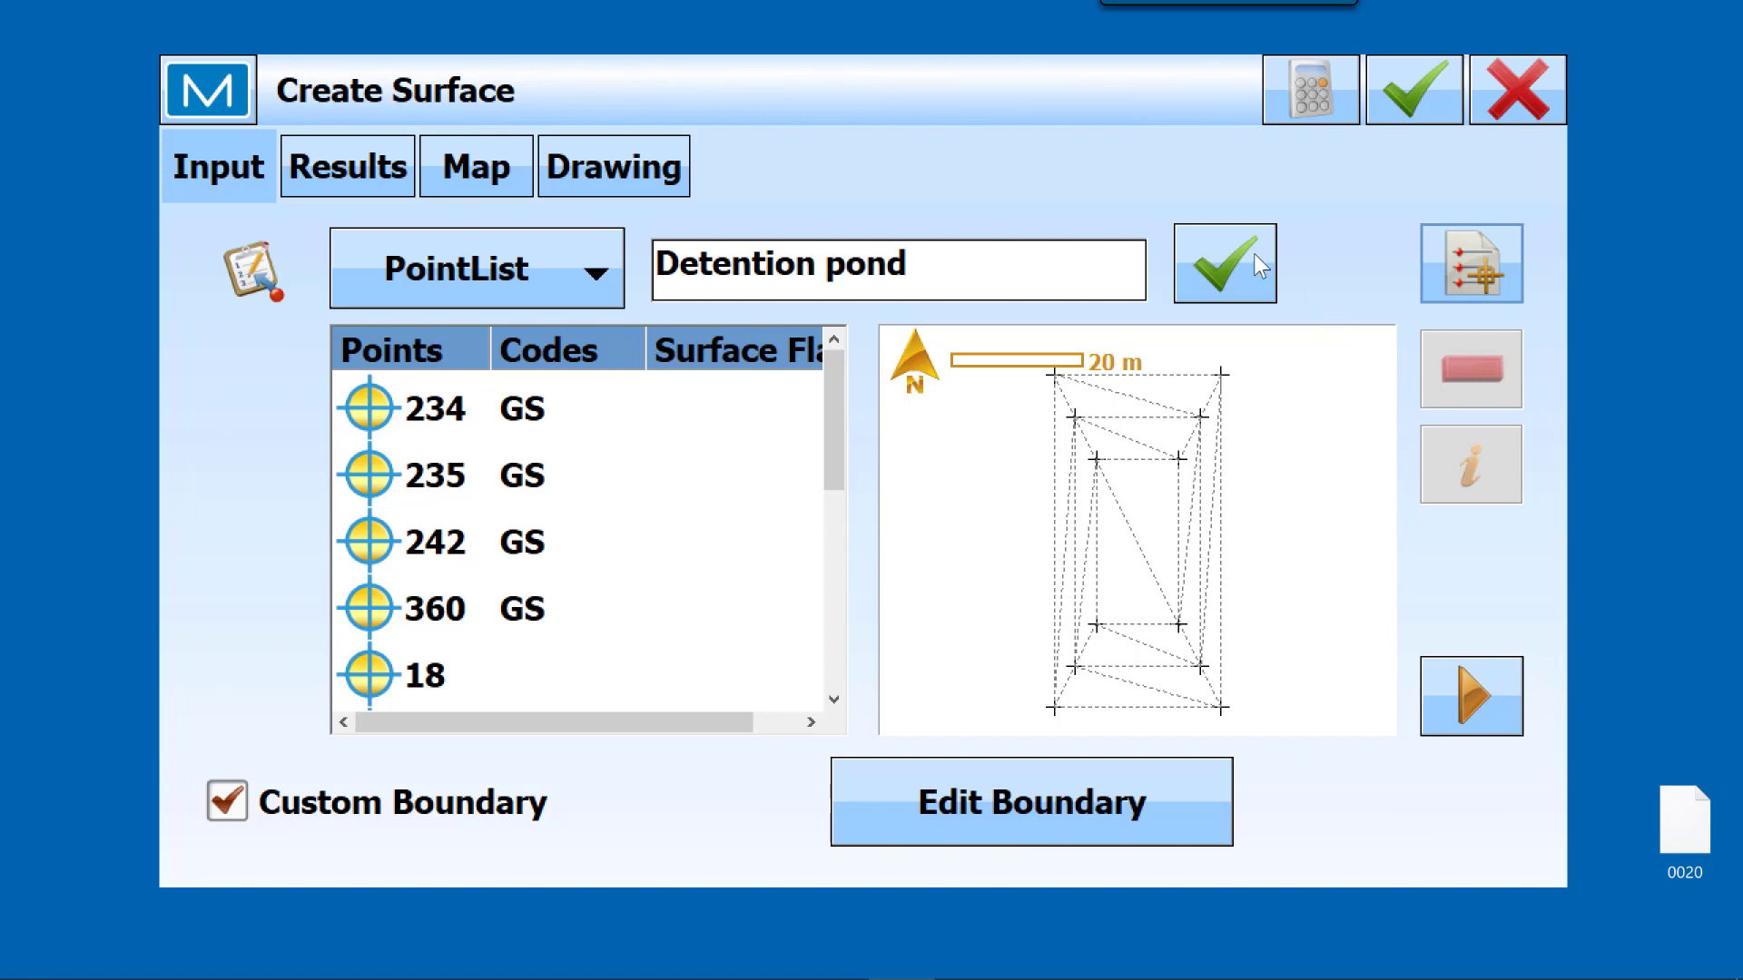
pyautogui.click(1403, 95)
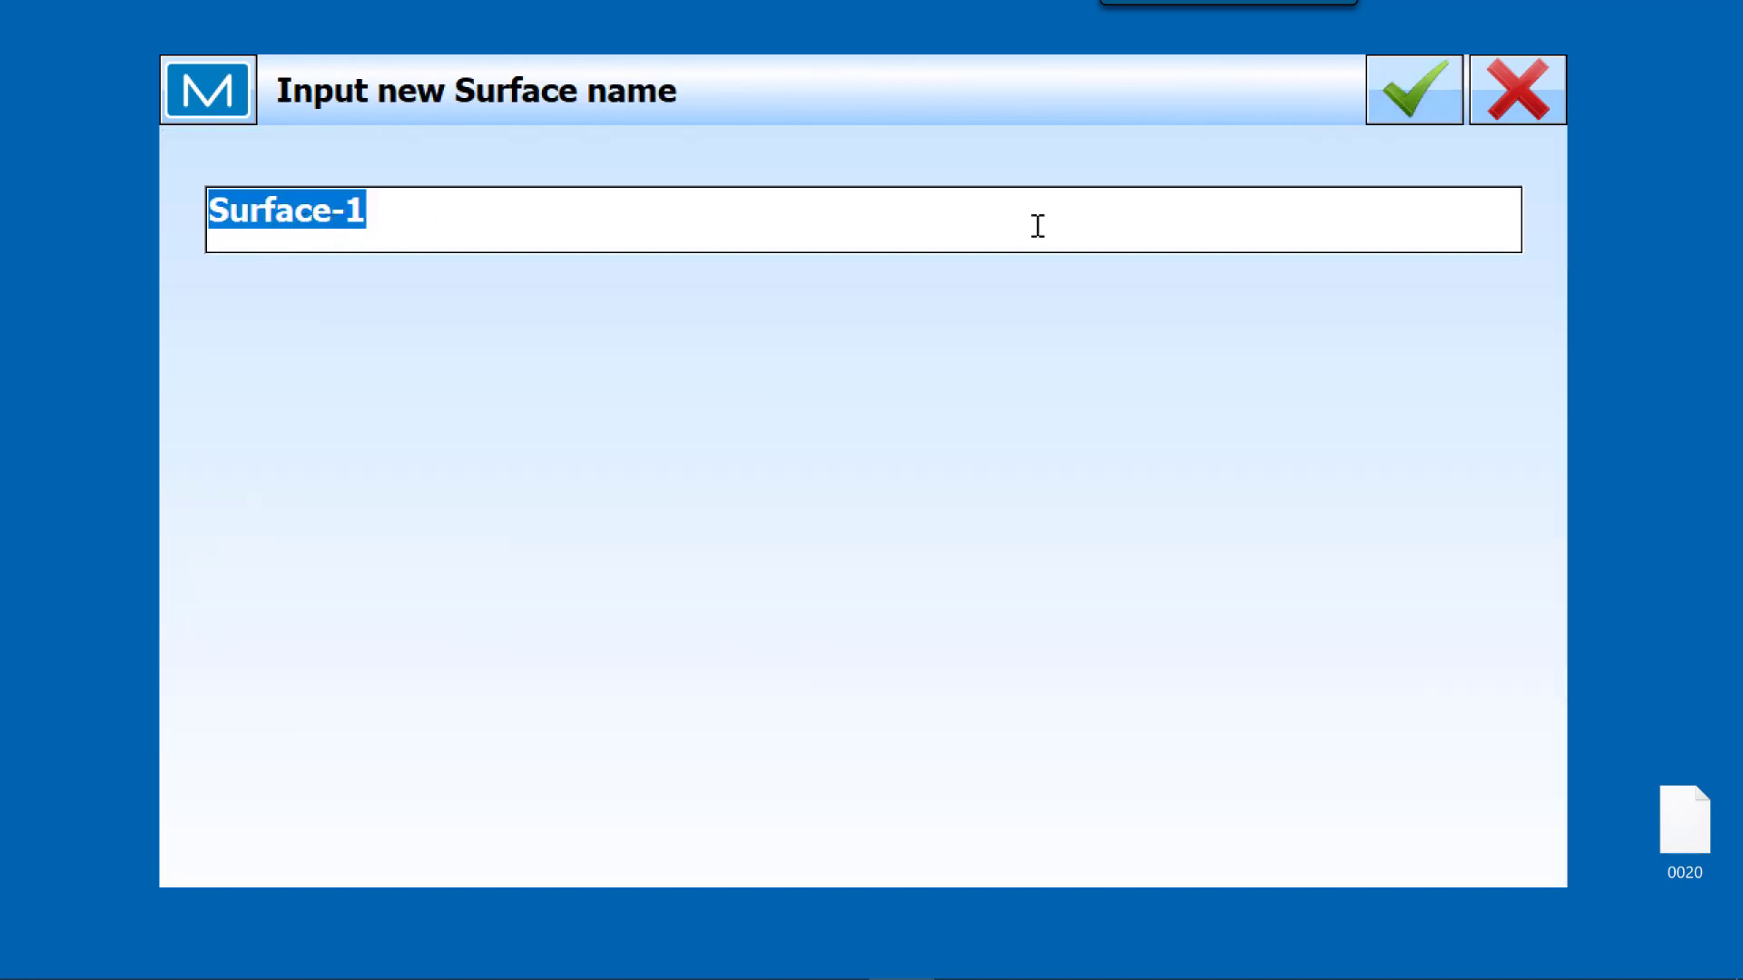
pyautogui.click(1414, 94)
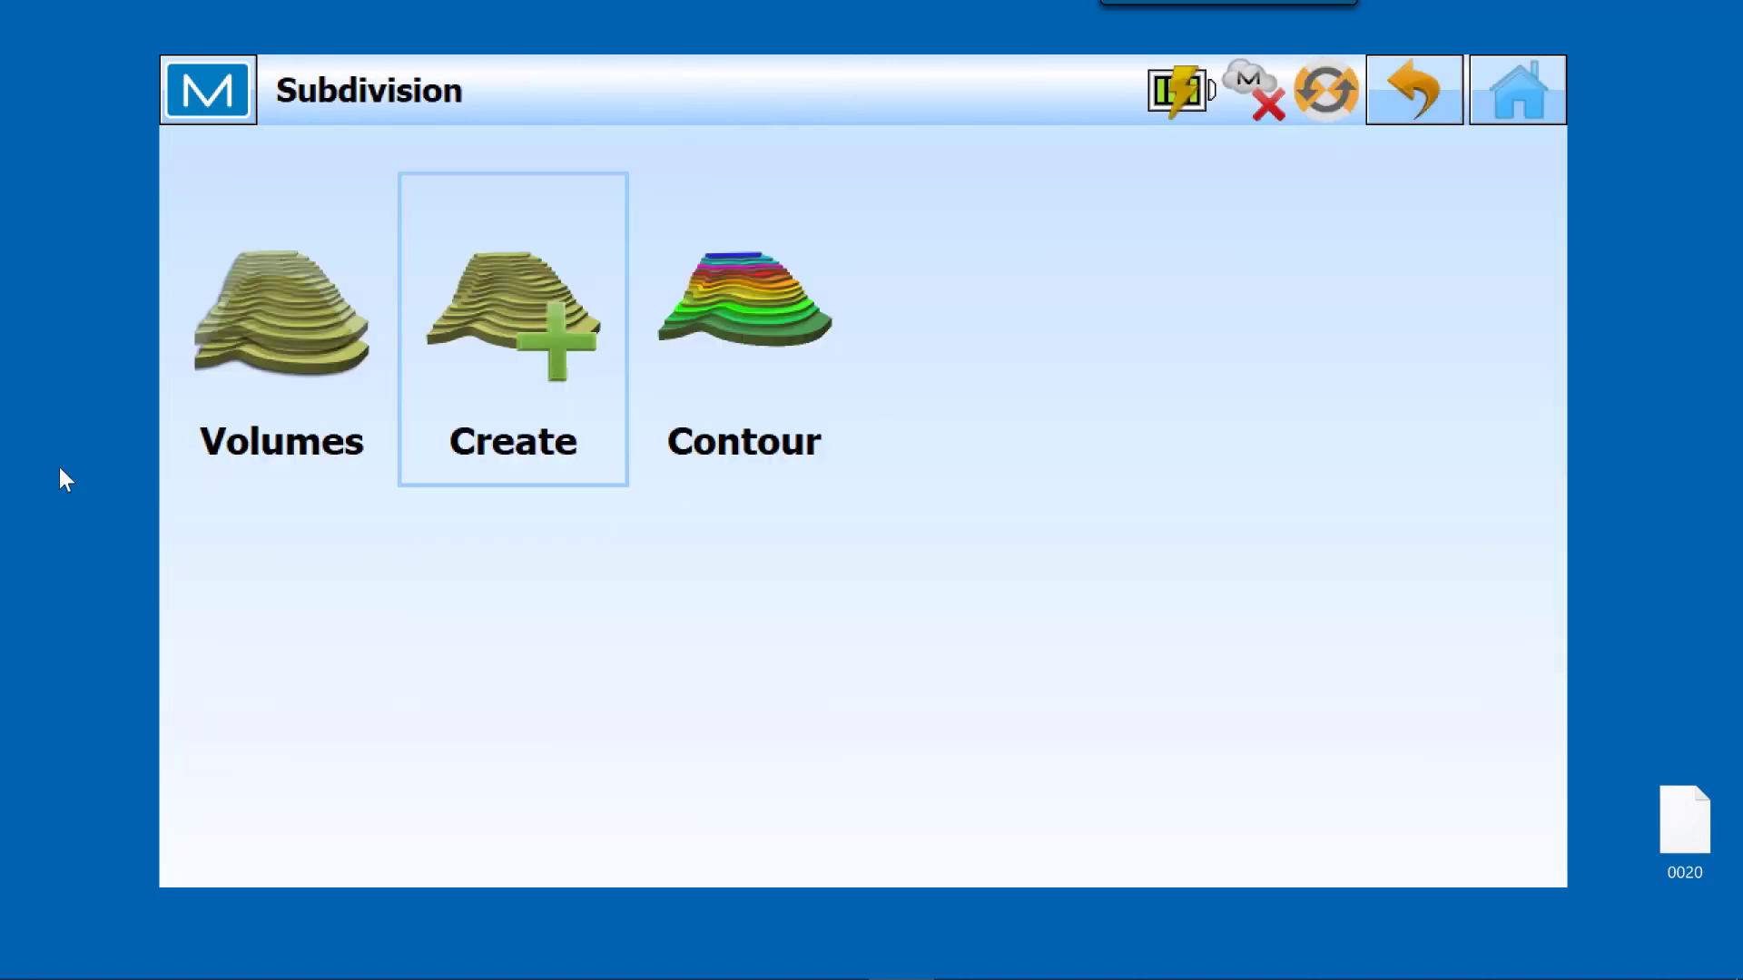
# Step: Start a surface volume calculation, choose Surface-1 as the design surface, and calculate its volume
pyautogui.click(294, 350)
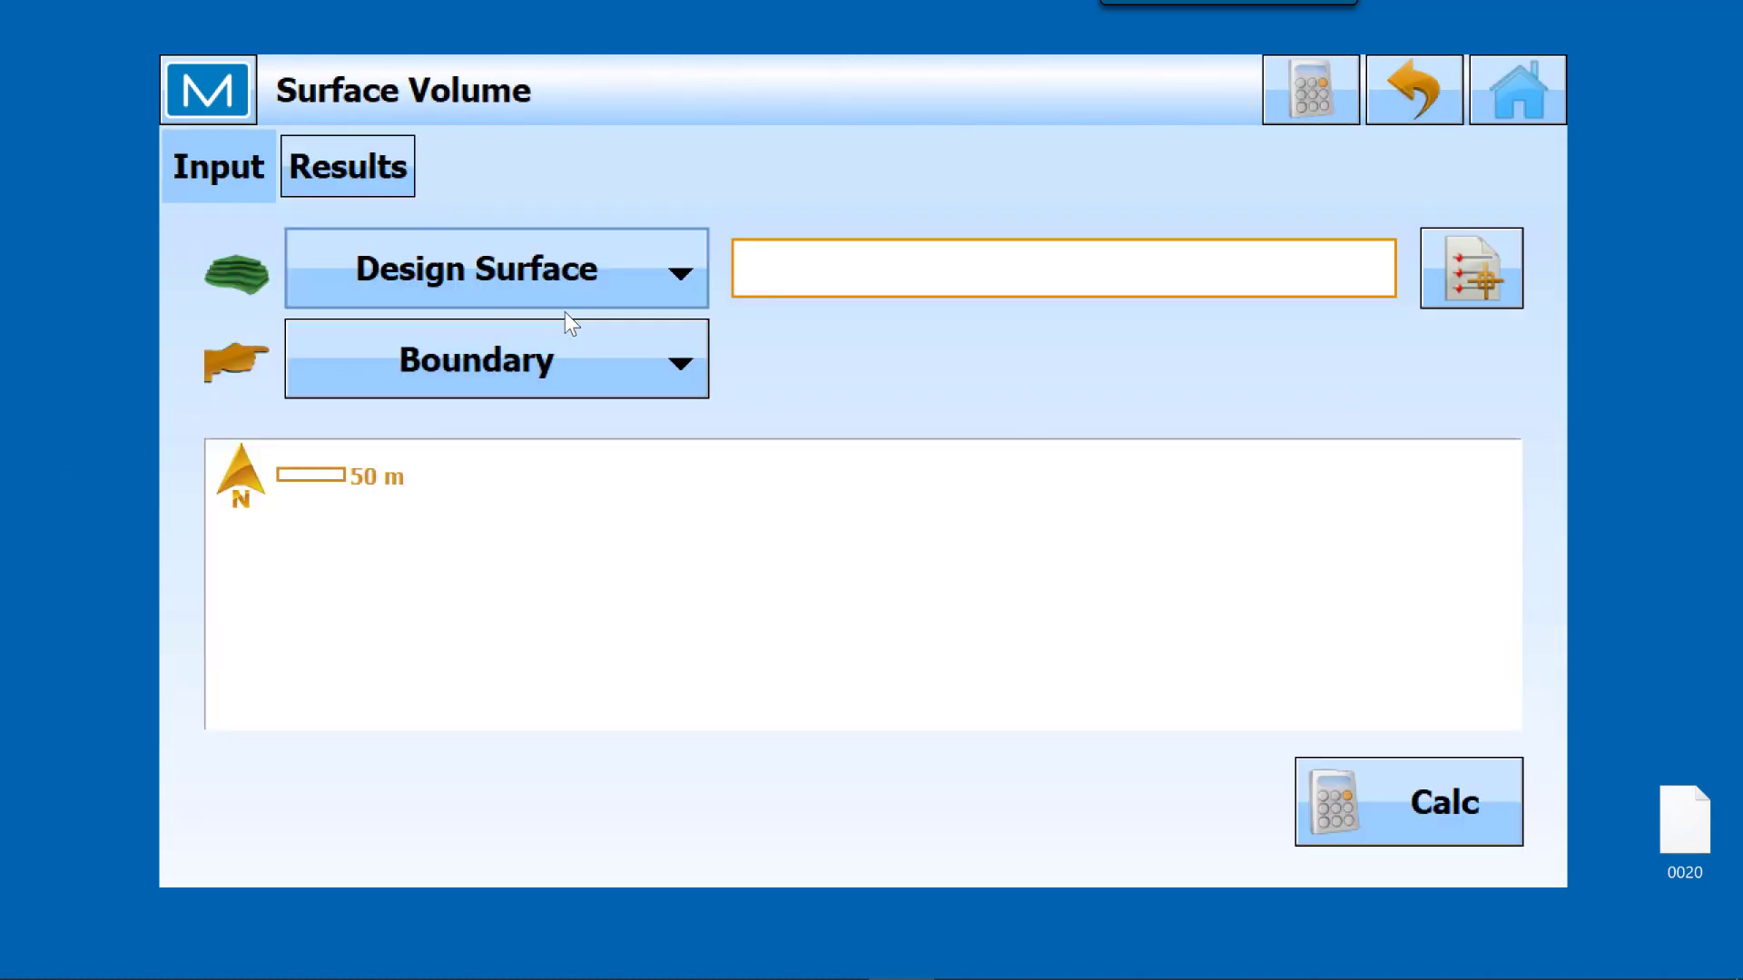
pyautogui.click(1472, 289)
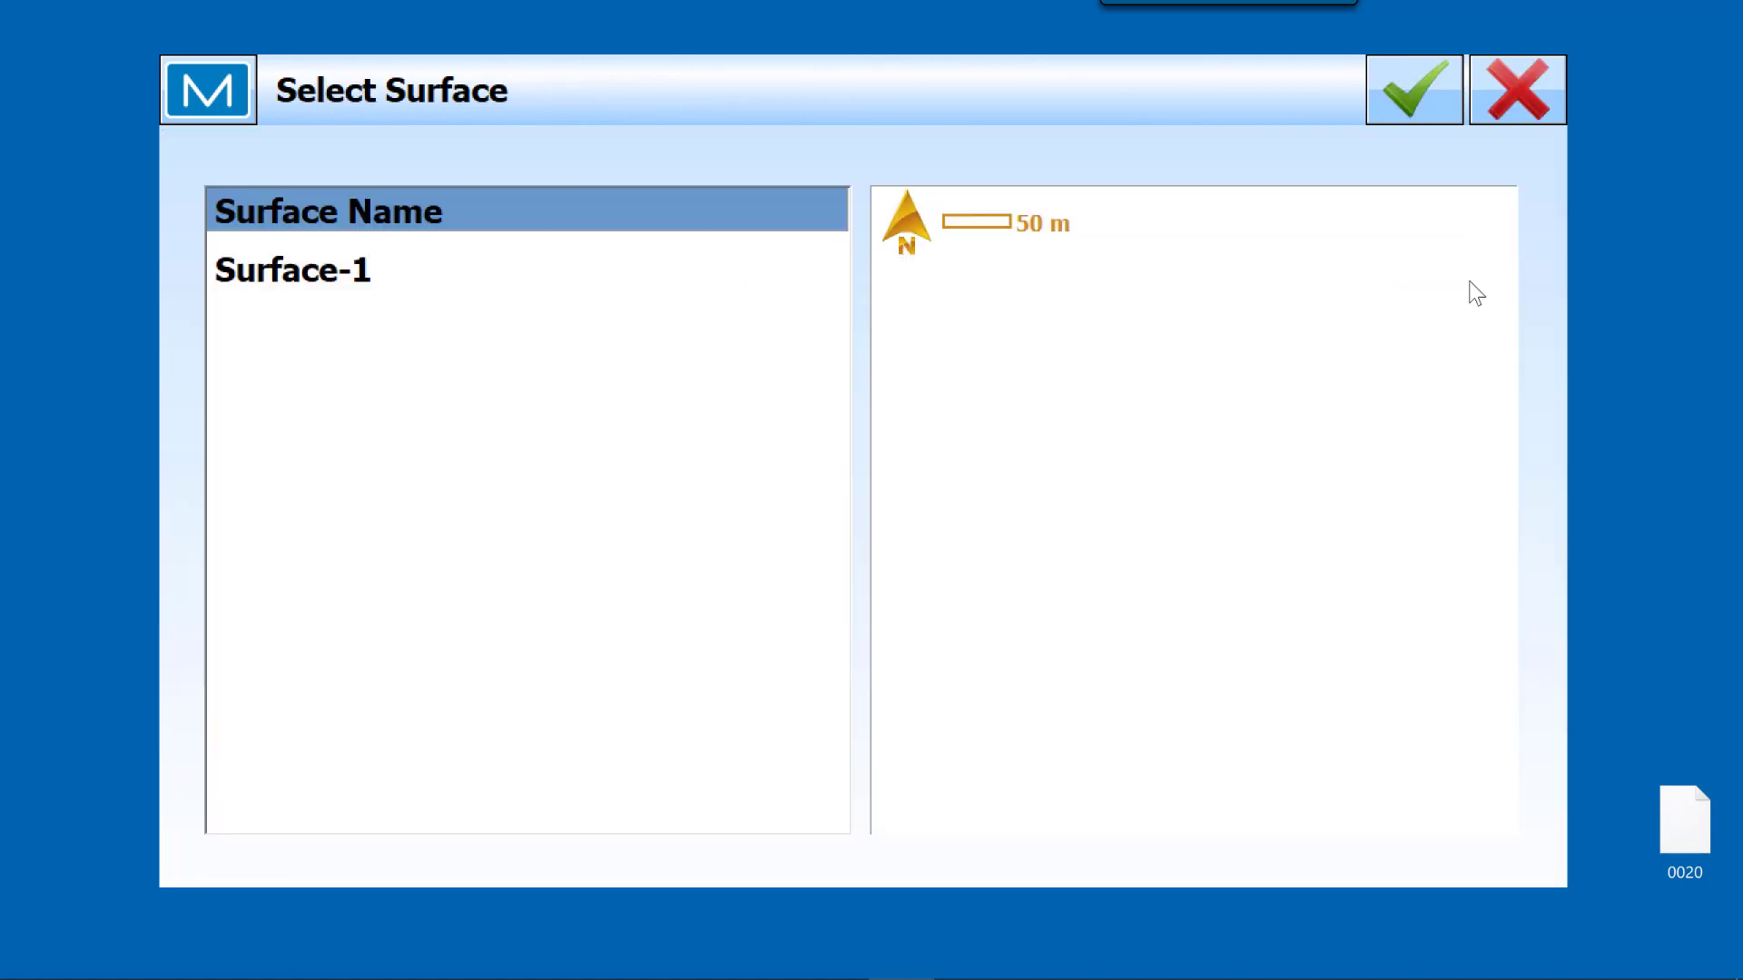
pyautogui.click(330, 278)
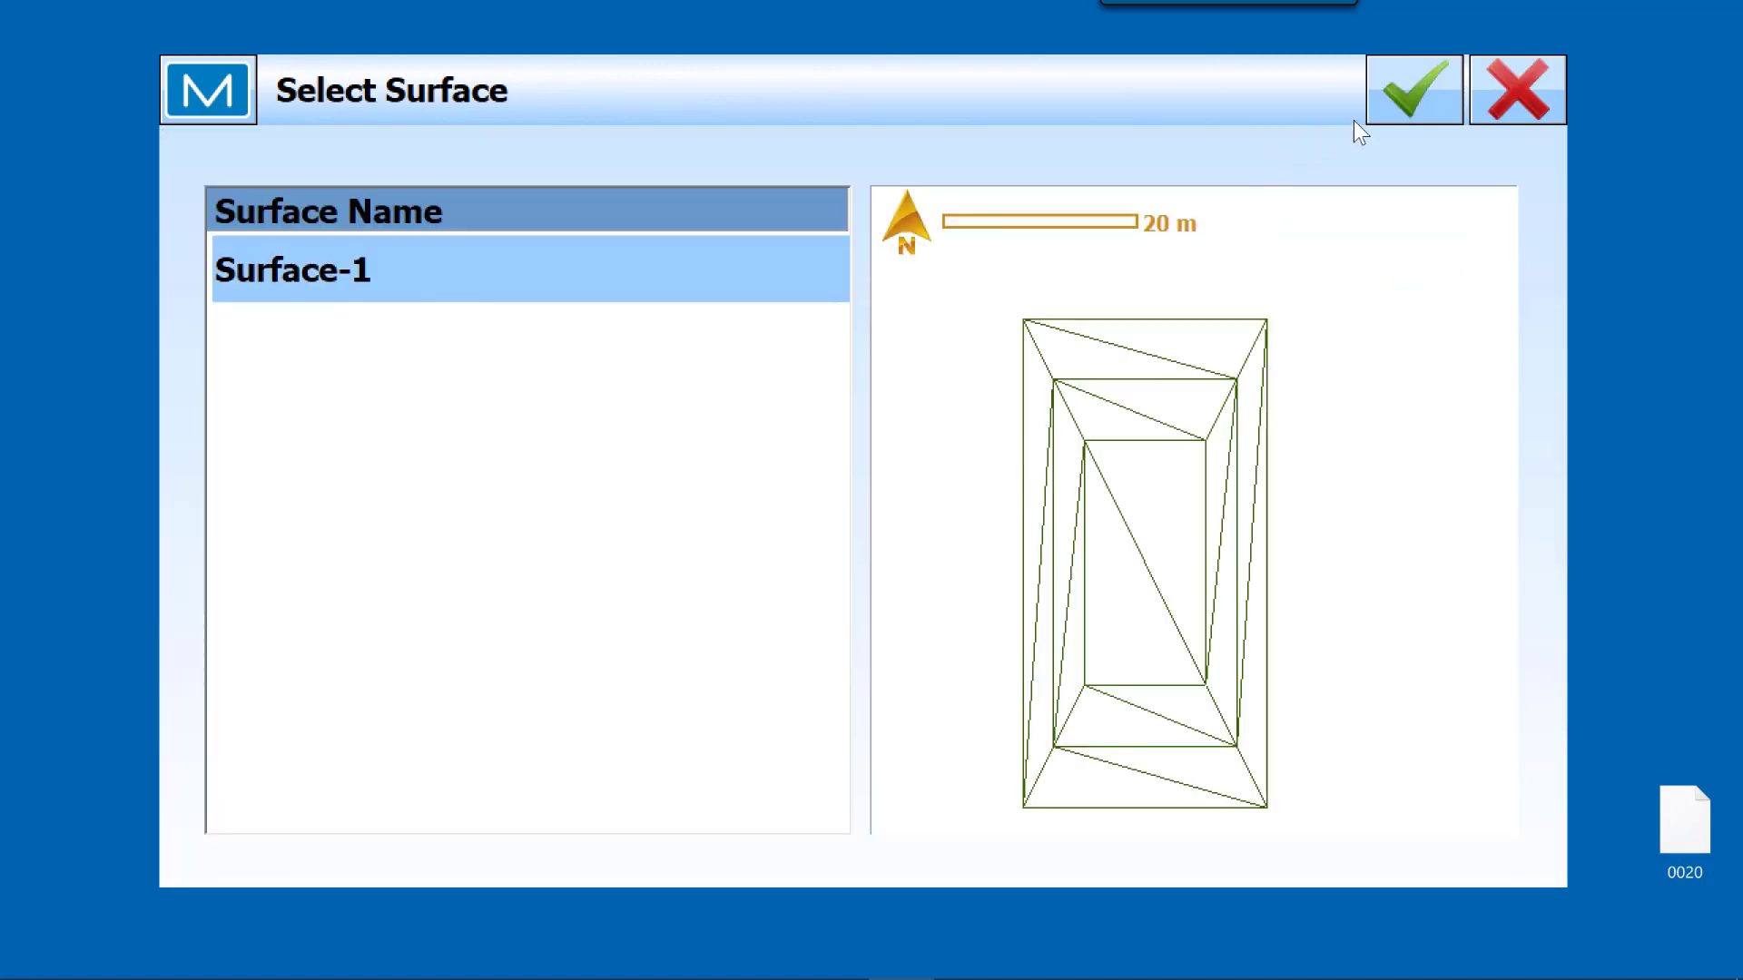
pyautogui.click(1417, 100)
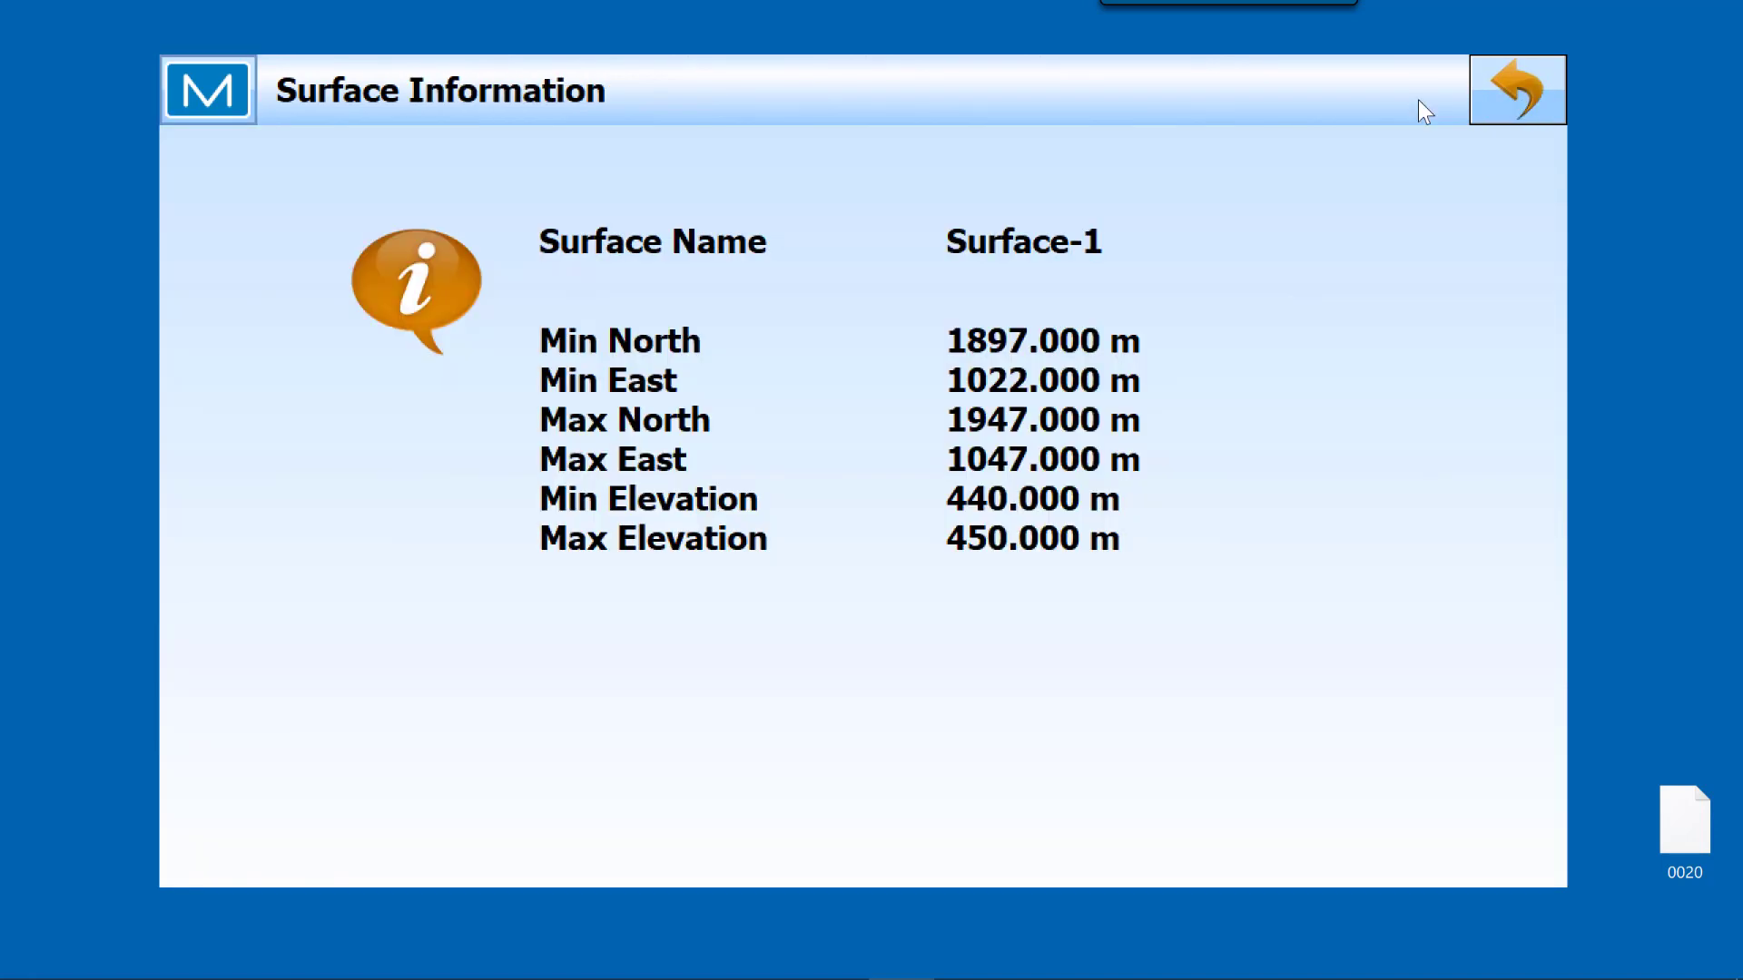
pyautogui.click(1516, 96)
pyautogui.click(1412, 802)
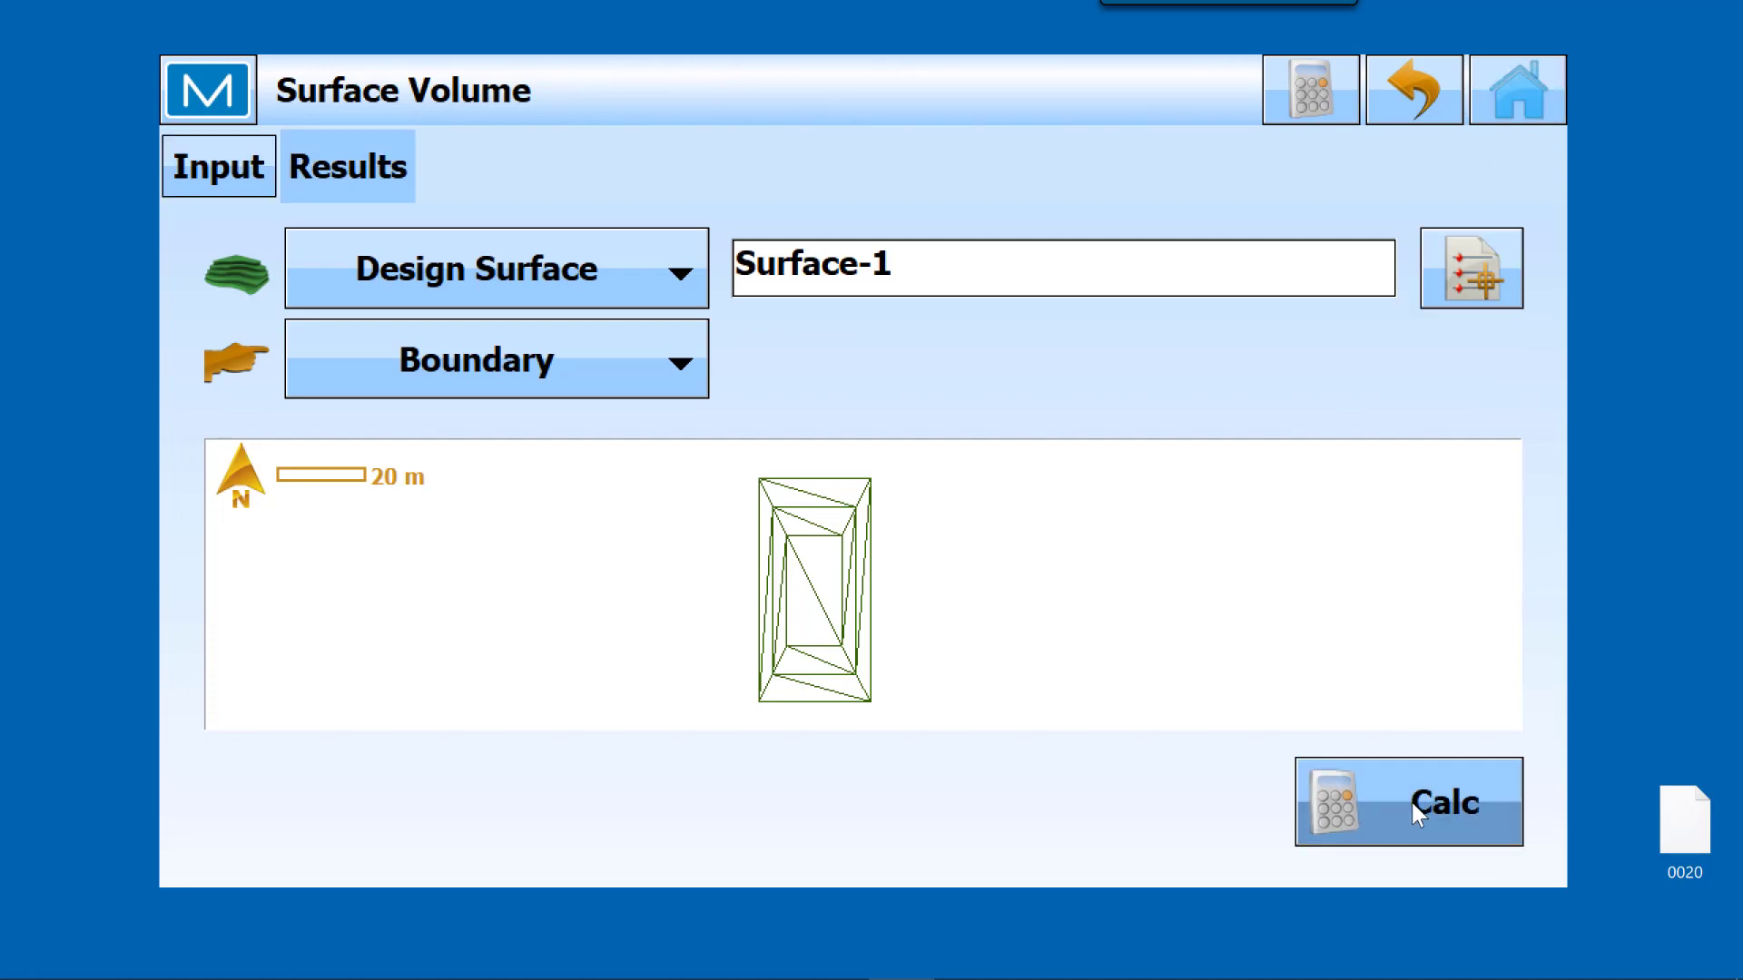
# Step: Review the volume results and start a surface contour calculation with Surface-1 as the selected surface
pyautogui.scroll(-3, 1049, 703)
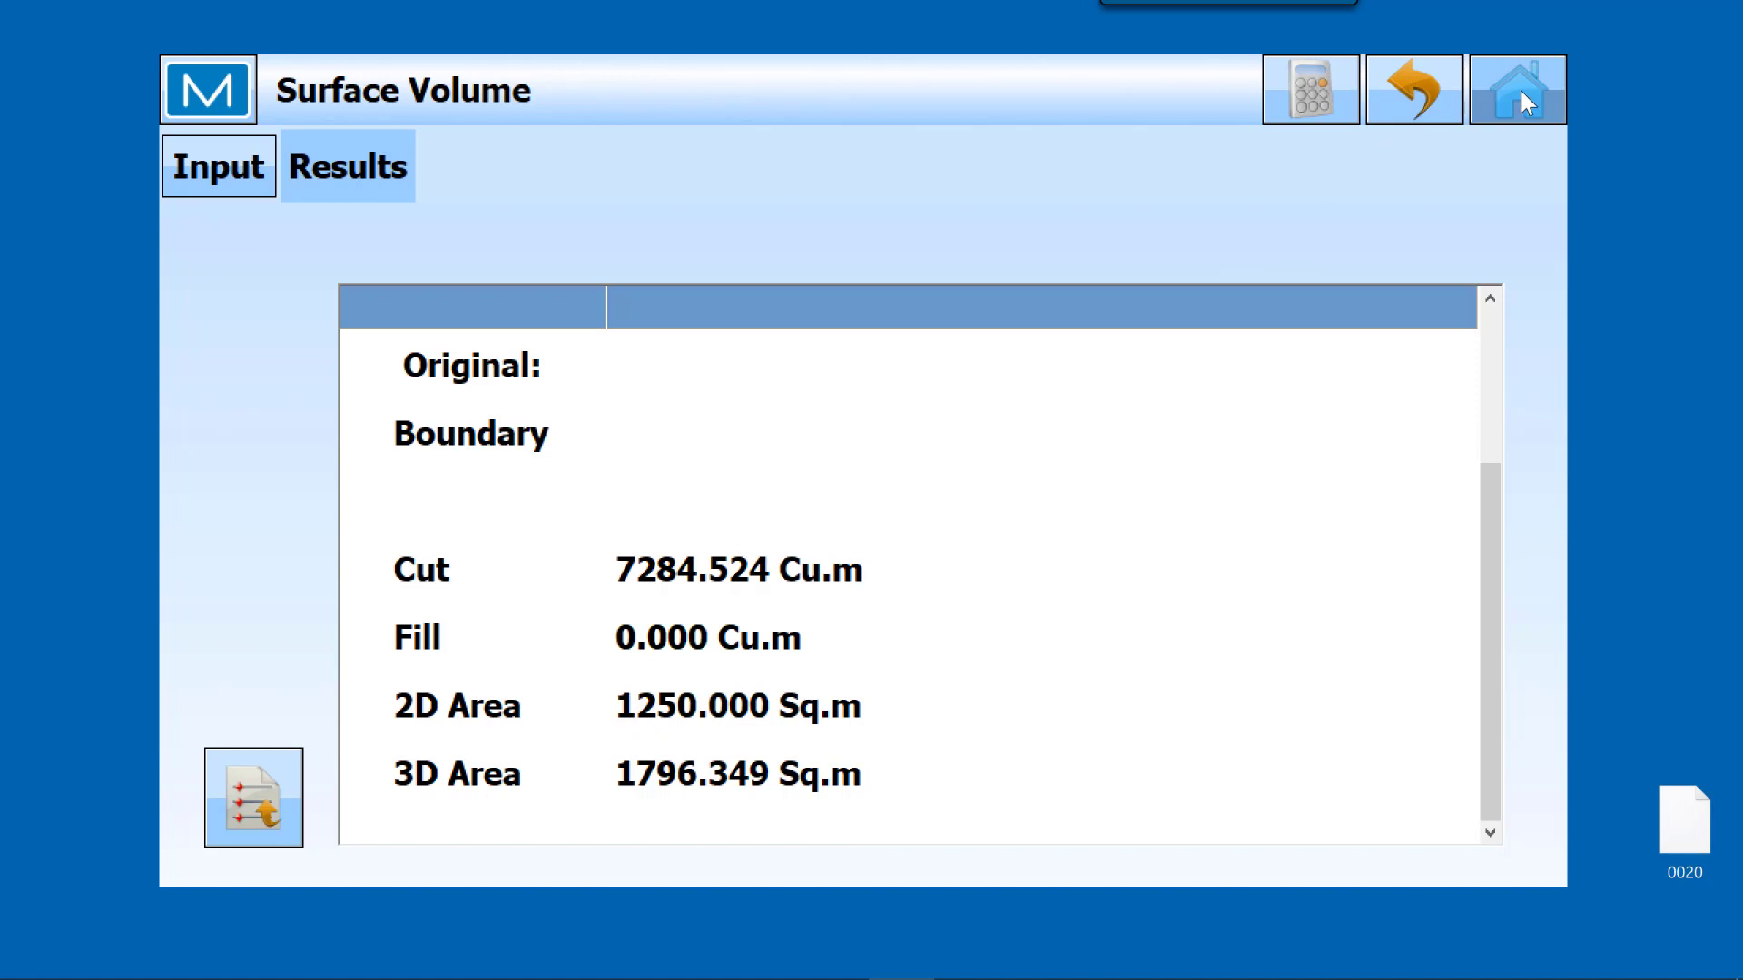
pyautogui.click(1421, 94)
pyautogui.click(755, 318)
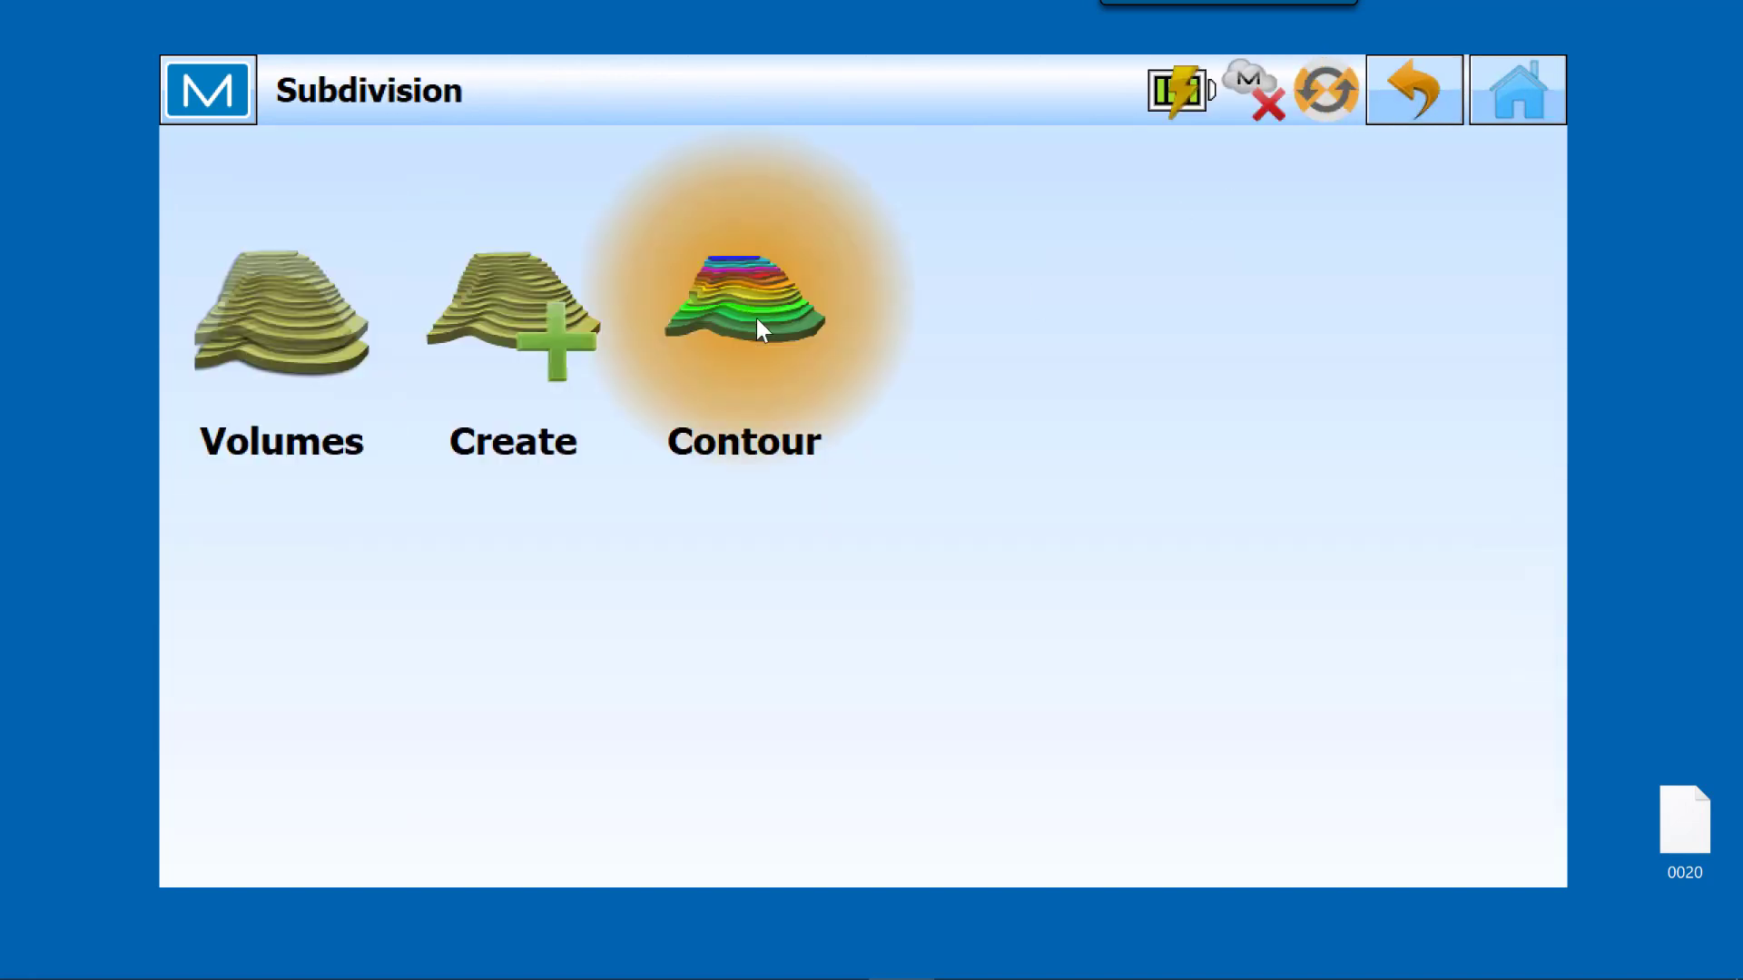
pyautogui.click(1479, 266)
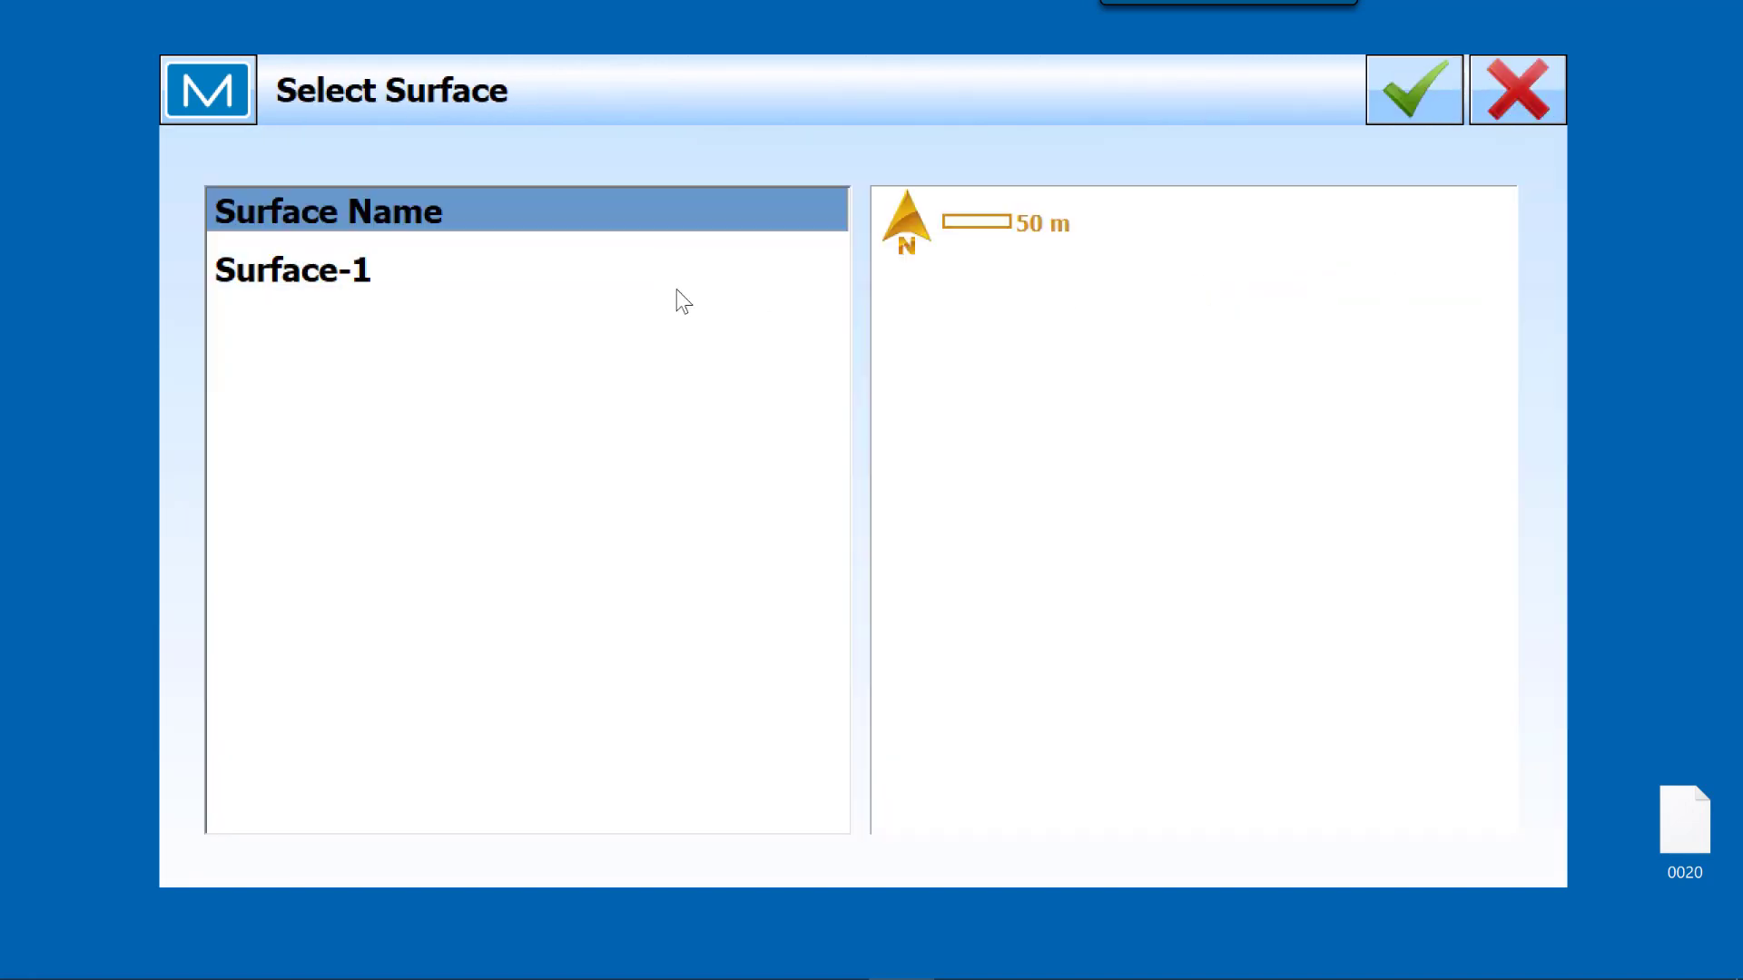
pyautogui.click(368, 282)
pyautogui.click(1421, 91)
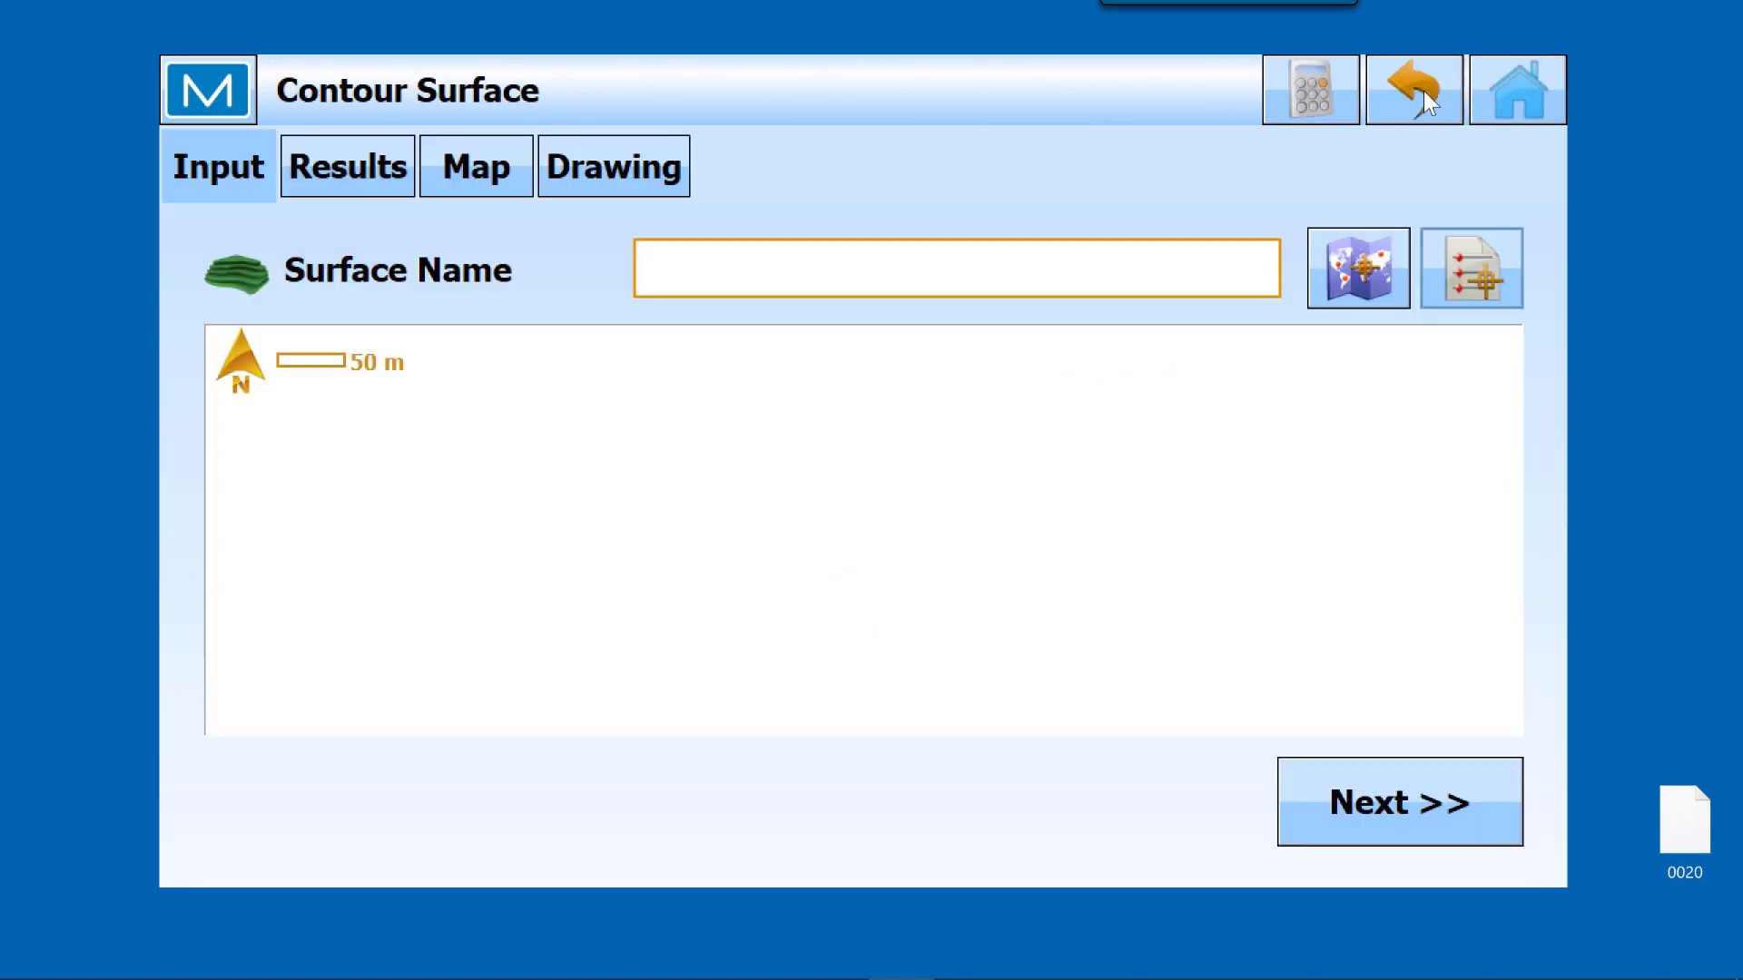
pyautogui.click(1534, 84)
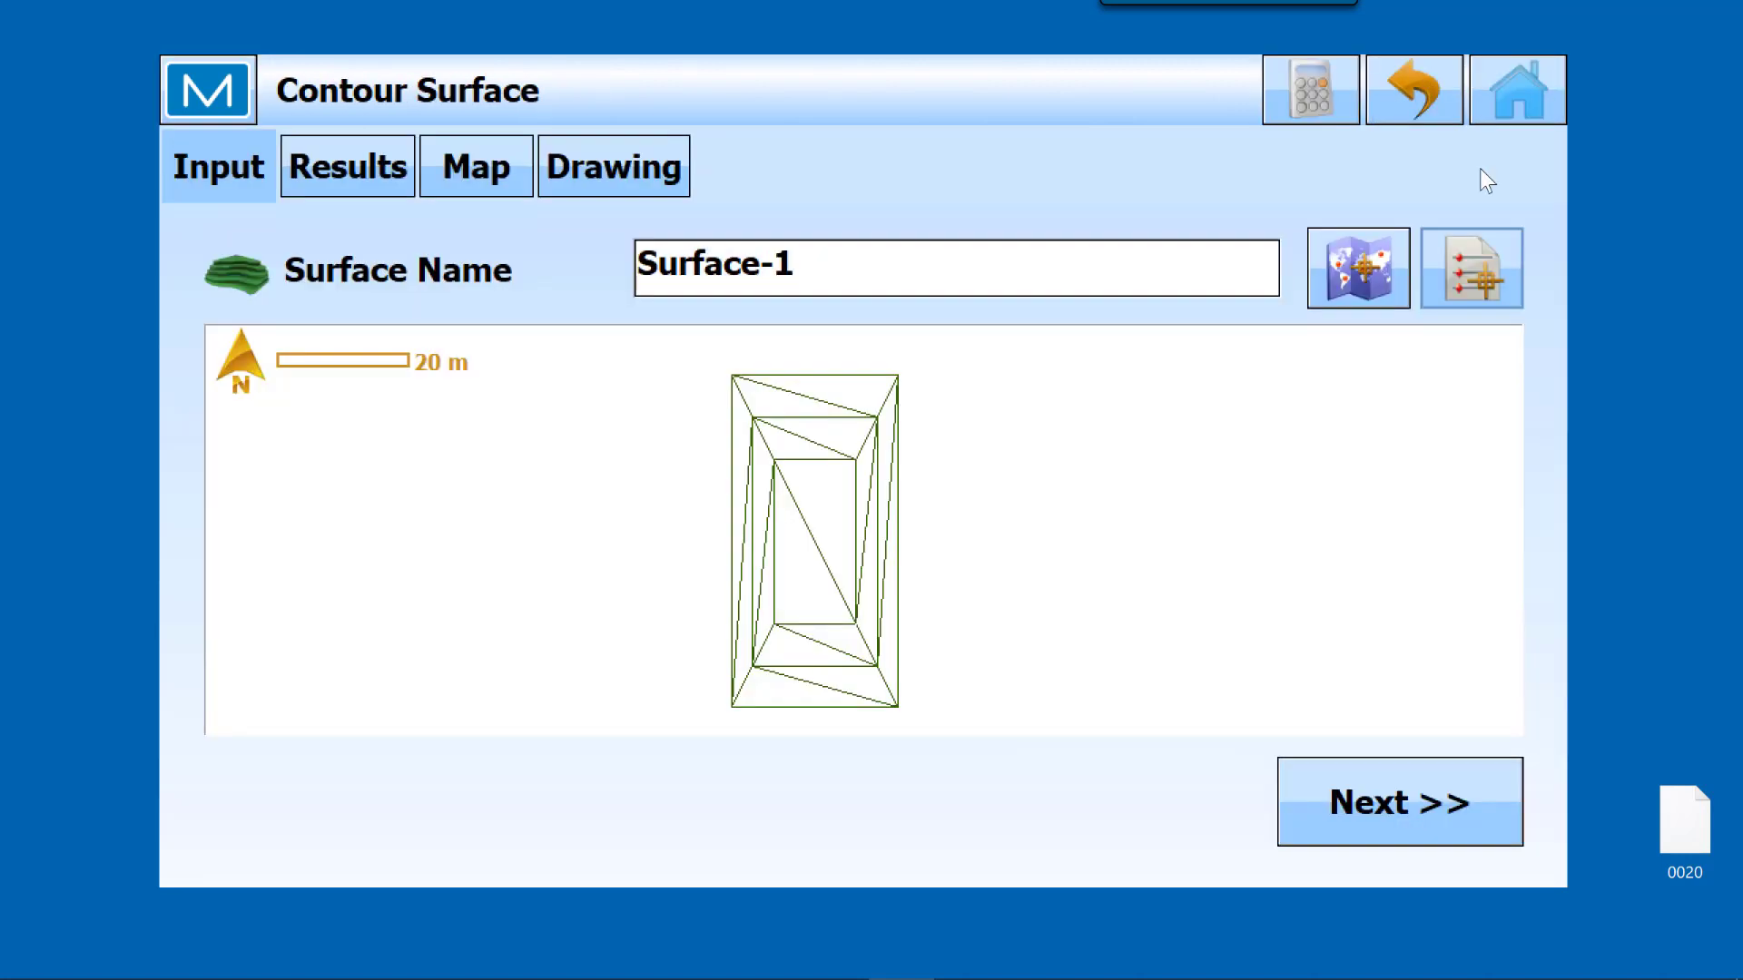
# Step: Set the contour interval to 1 m, save the contours for Surface-1 and view them on the map
pyautogui.click(1359, 800)
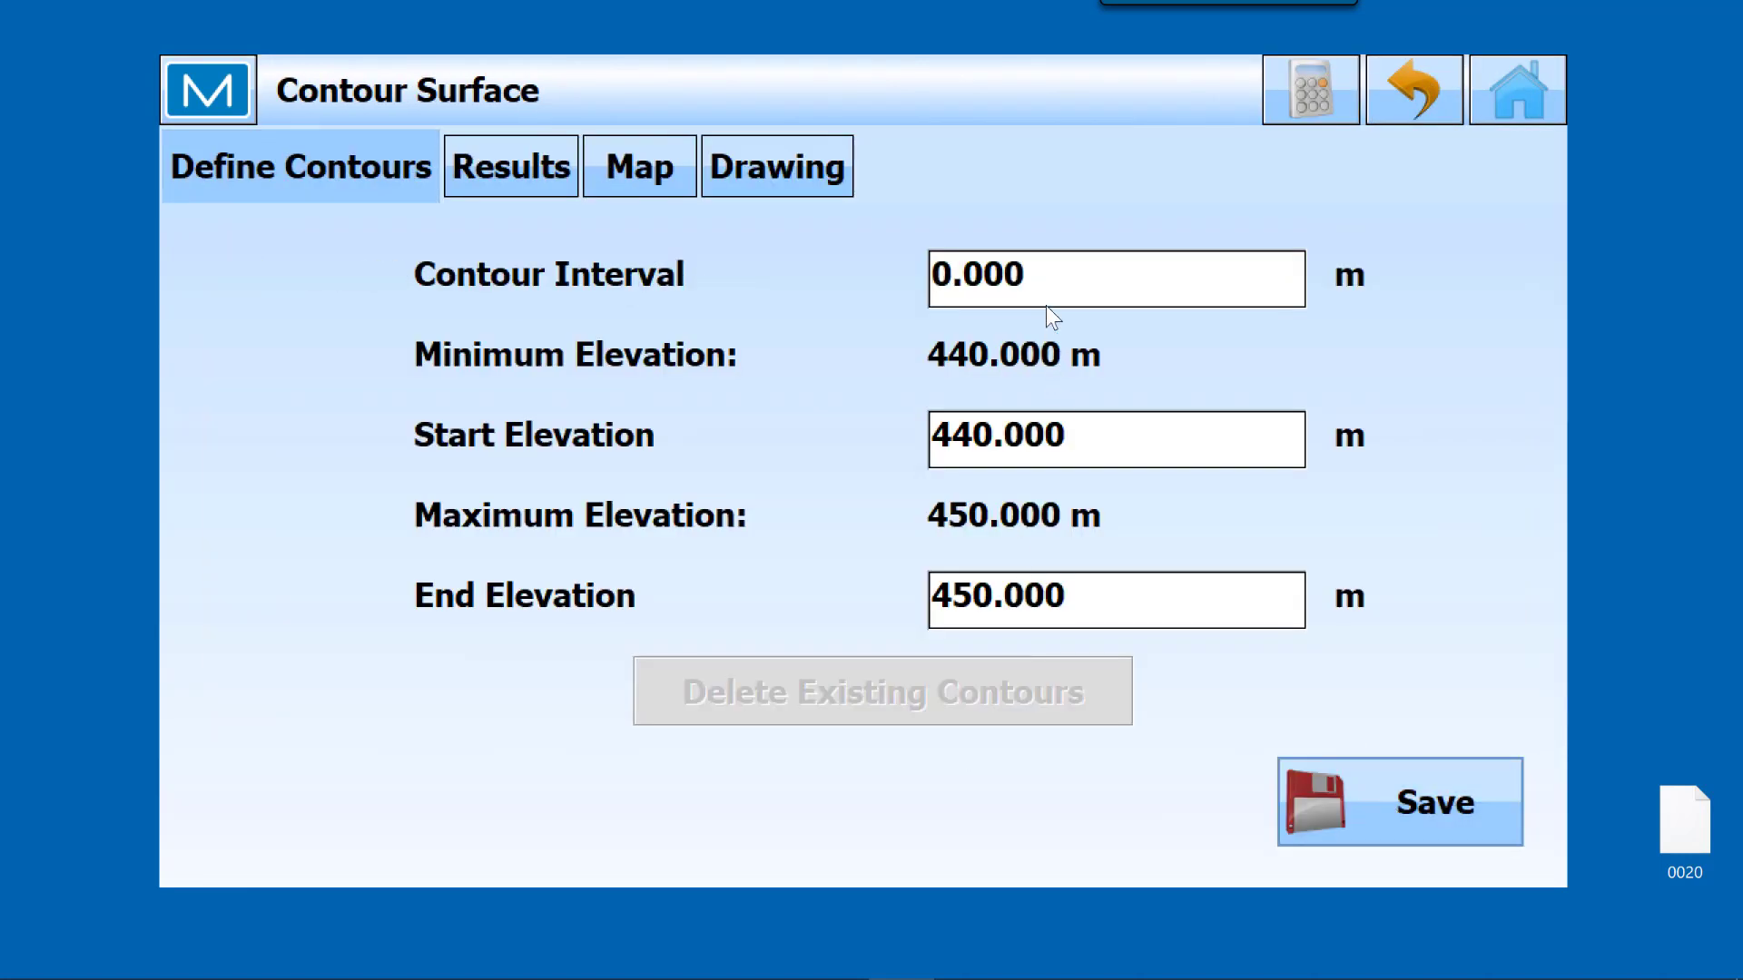
pyautogui.click(1047, 274)
pyautogui.write('1')
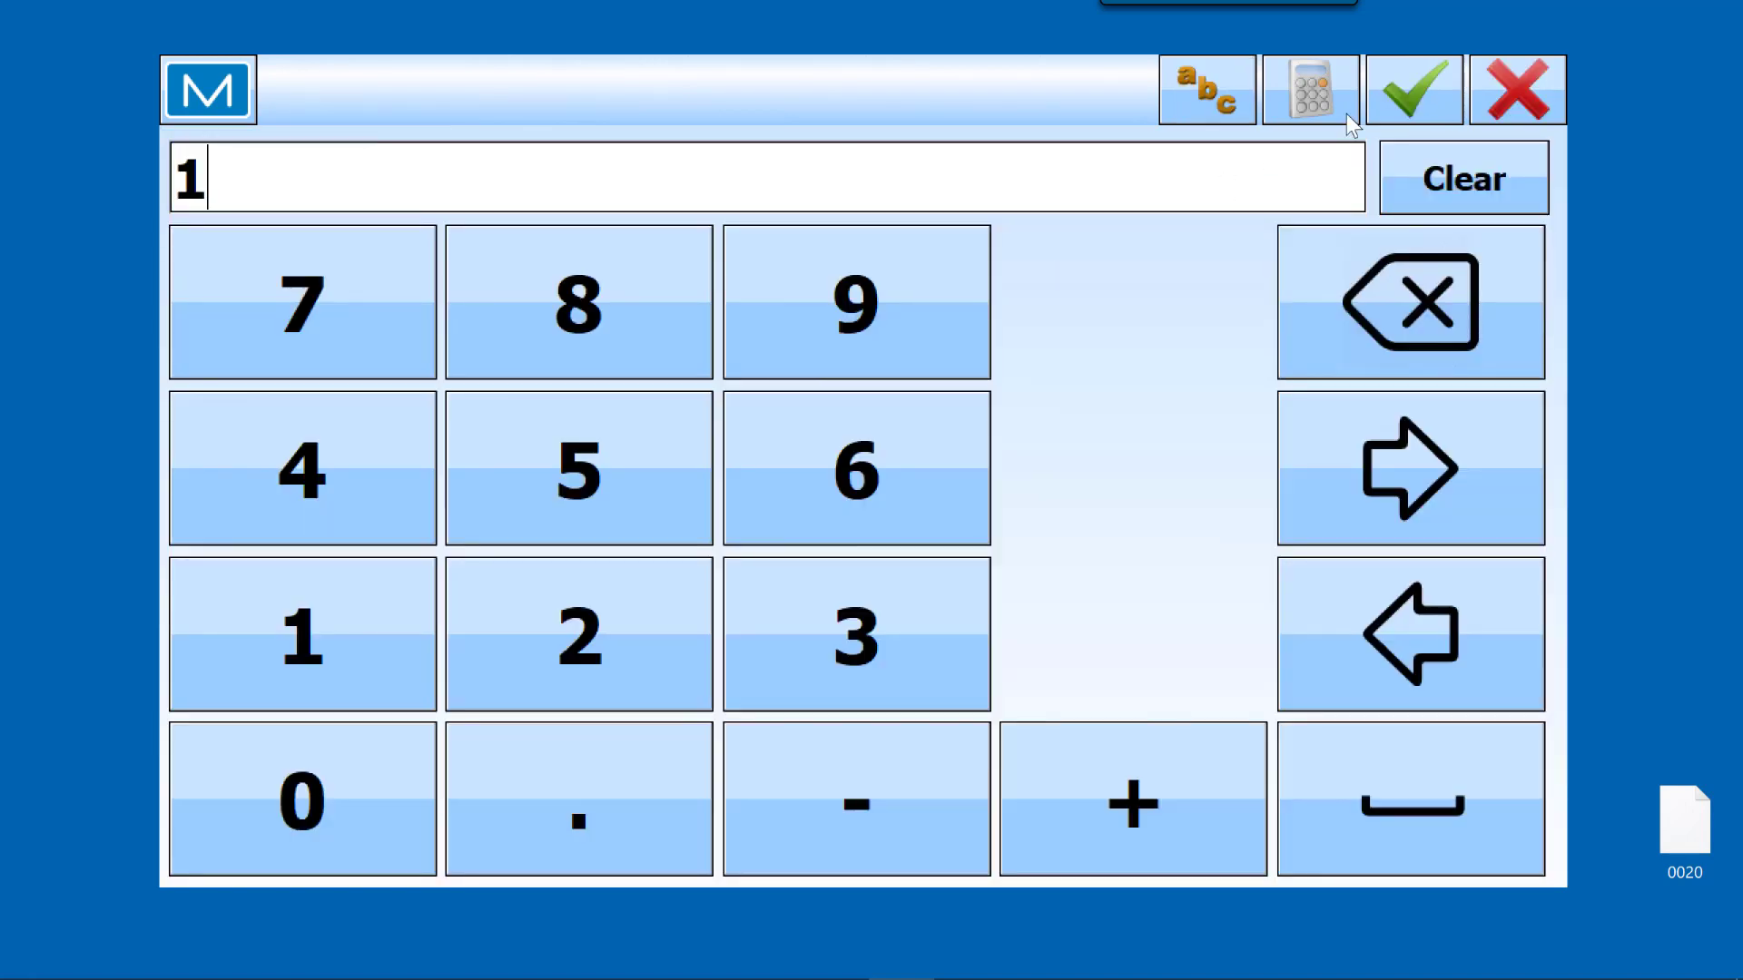
pyautogui.click(1413, 96)
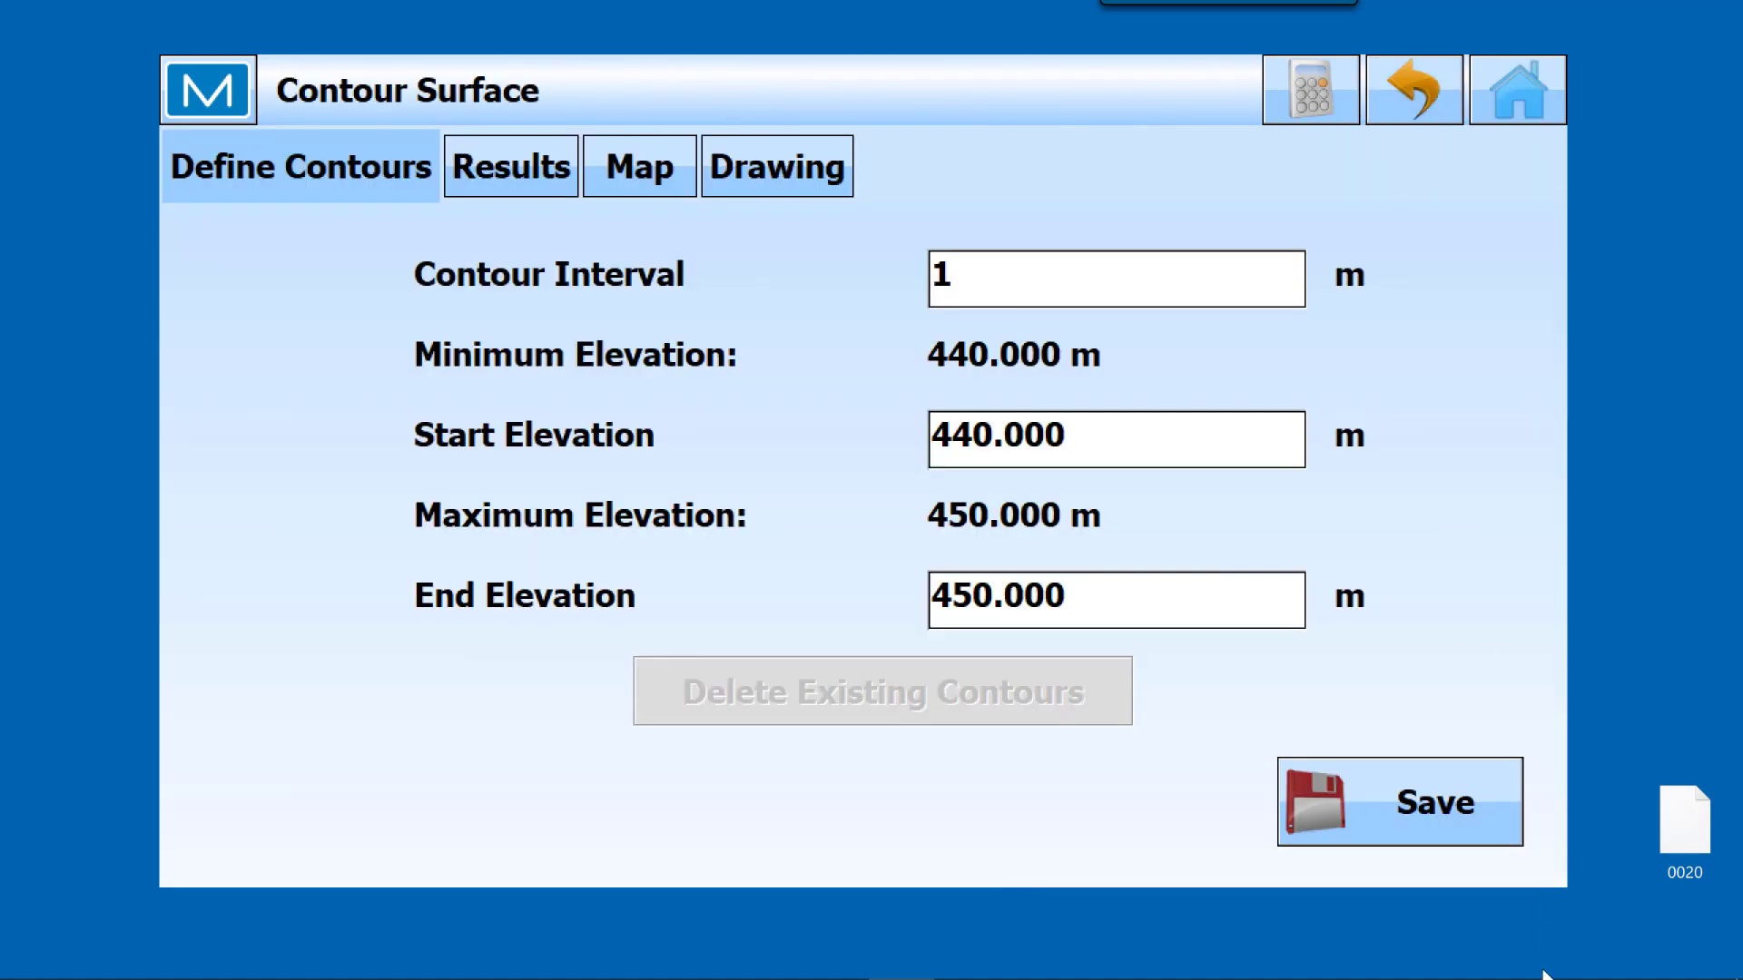
pyautogui.click(1411, 818)
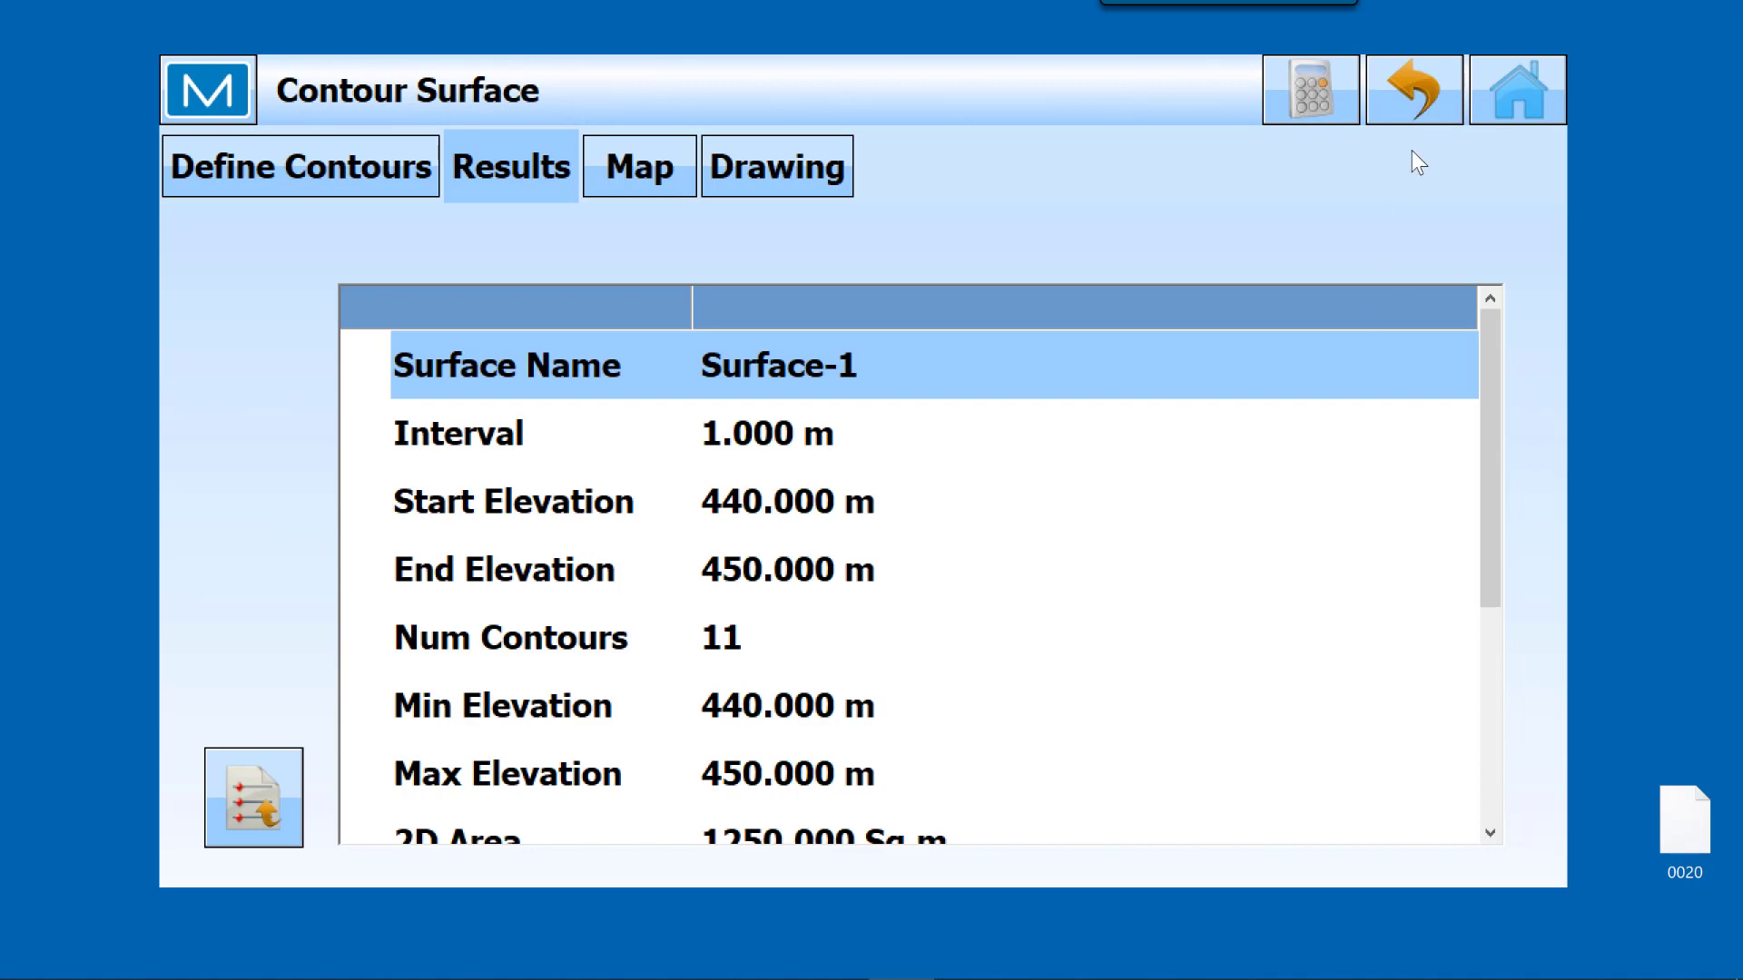
pyautogui.click(639, 177)
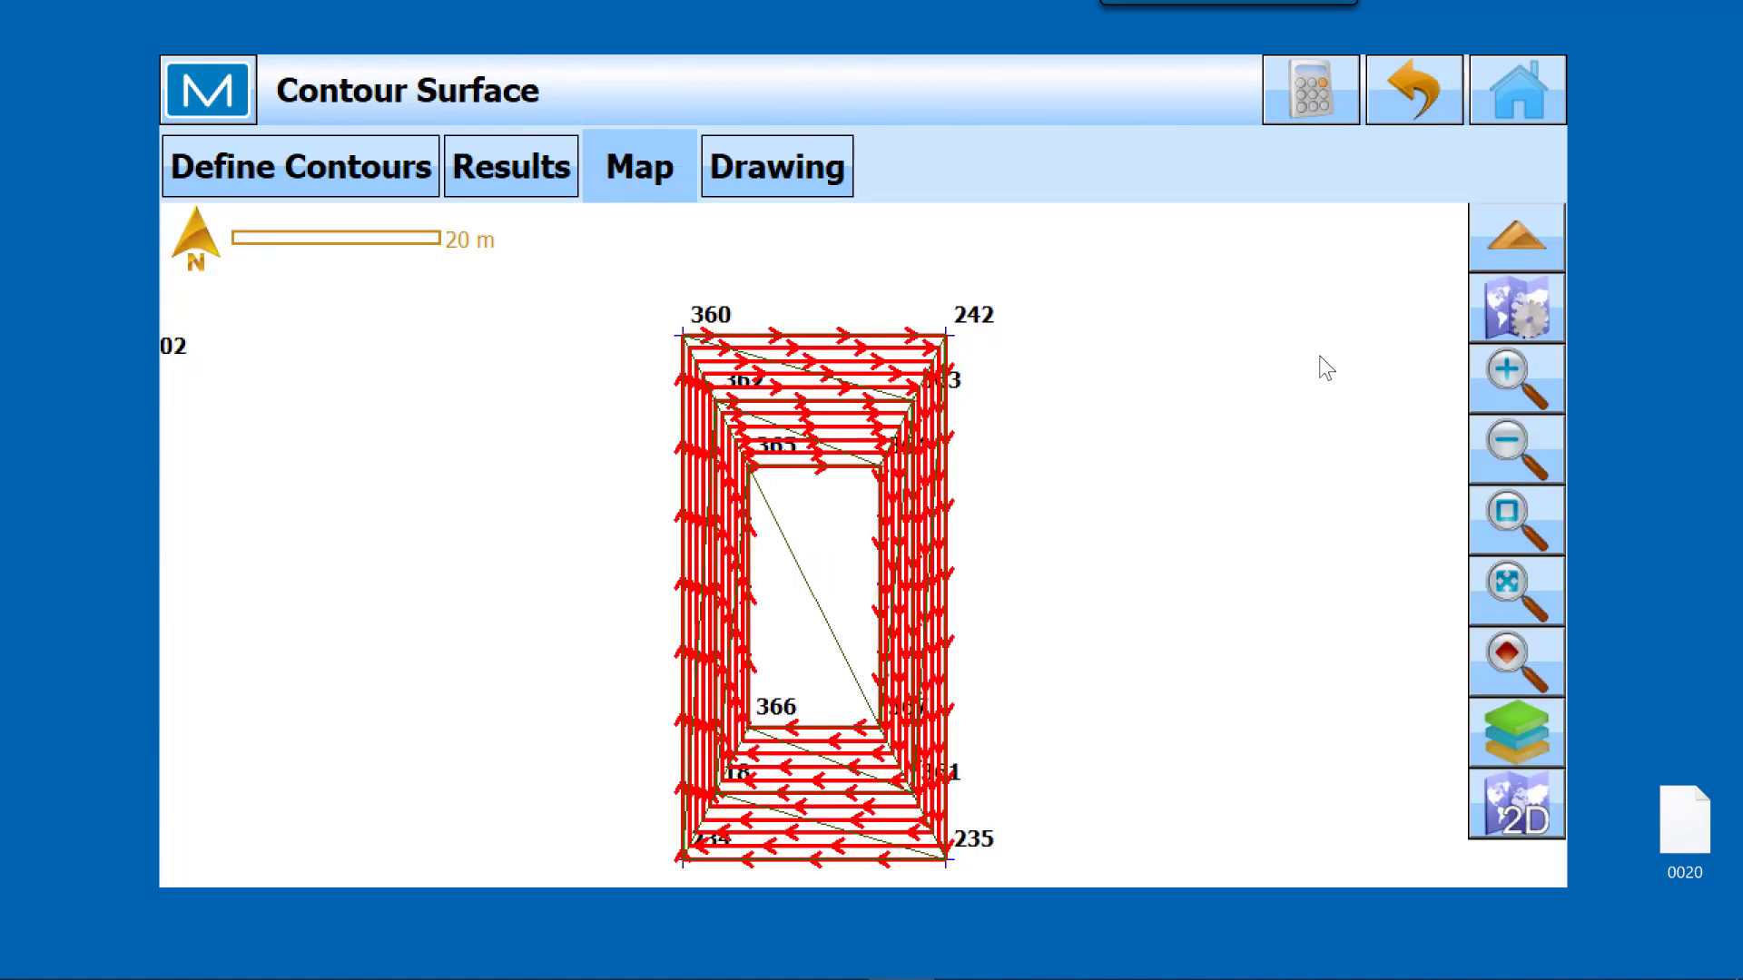
pyautogui.click(1521, 91)
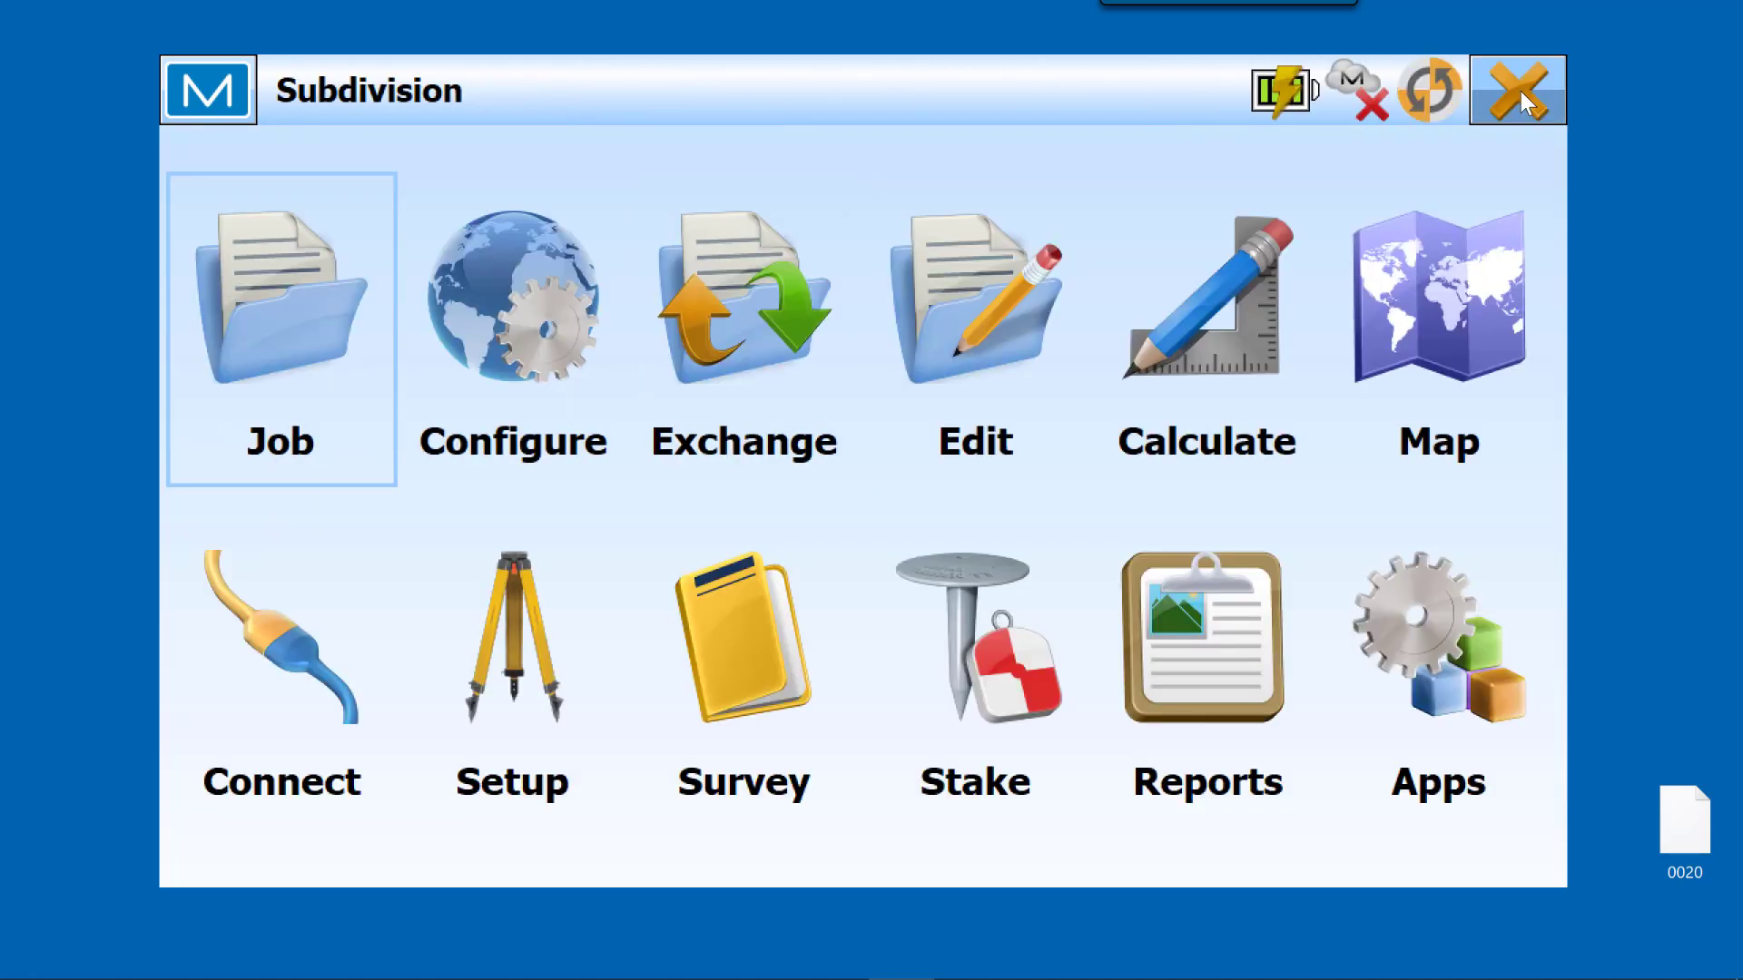
# Step: Examine the job map around the lots containing points 86, 87 and 88, beside the subdivision road
pyautogui.click(1421, 334)
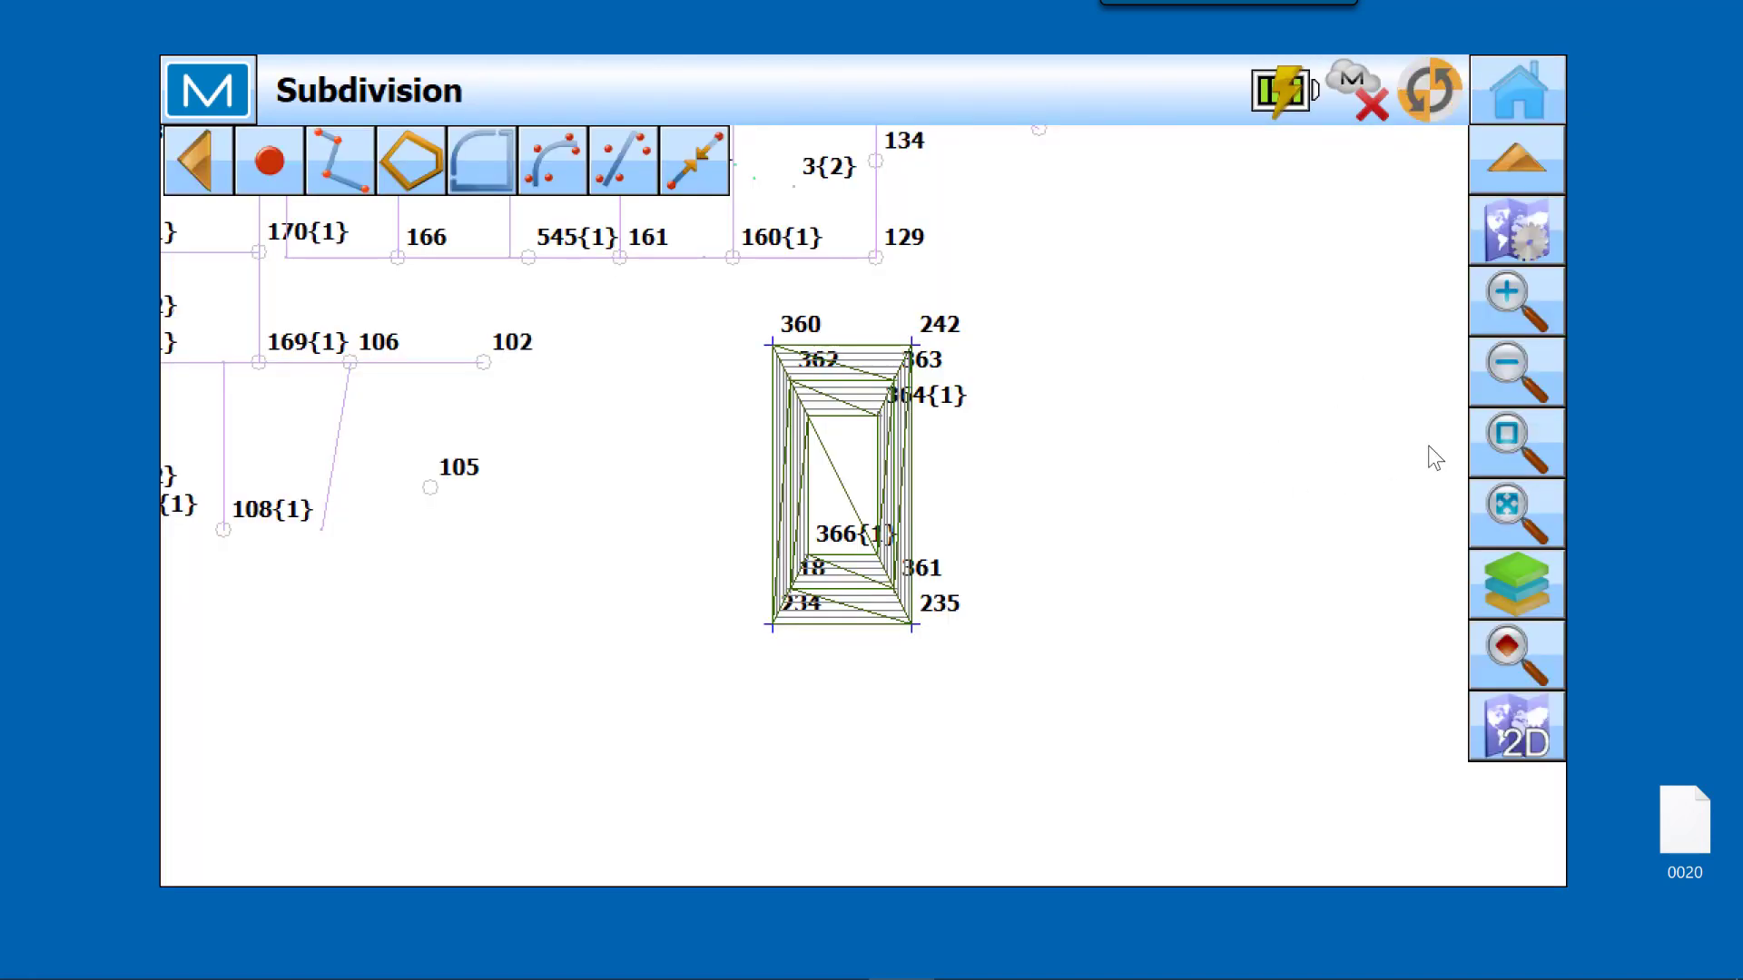
pyautogui.click(1518, 503)
pyautogui.click(1515, 442)
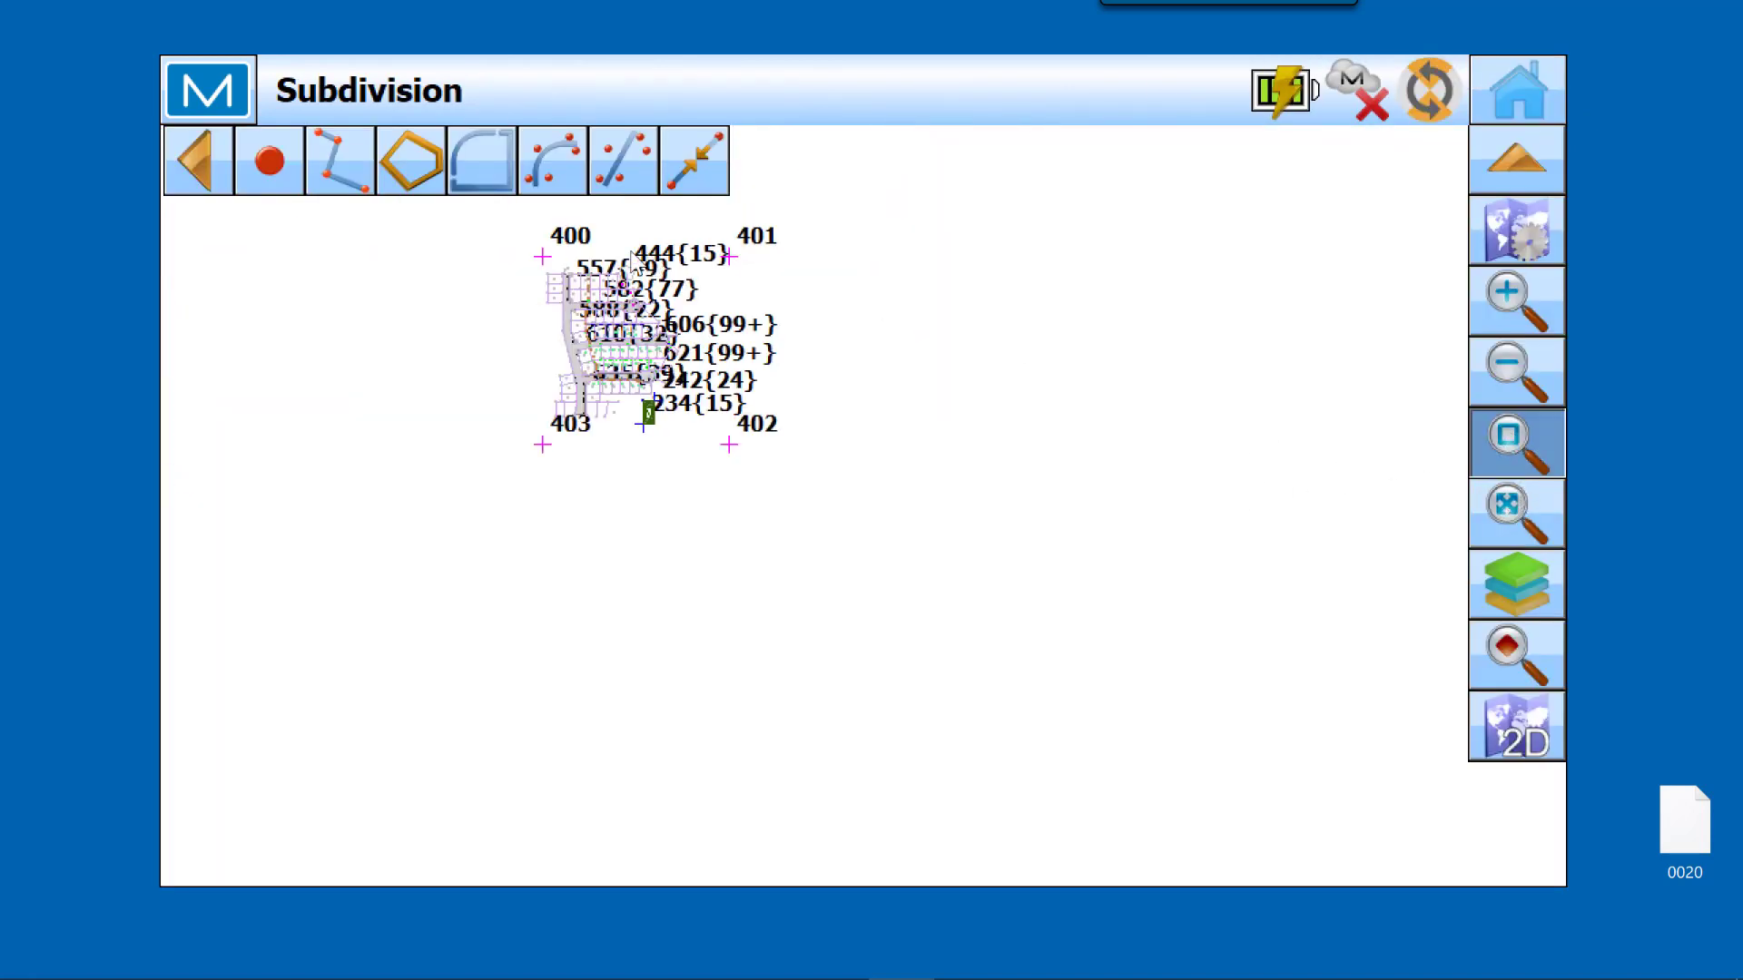
pyautogui.moveTo(511, 236); pyautogui.dragTo(588, 352)
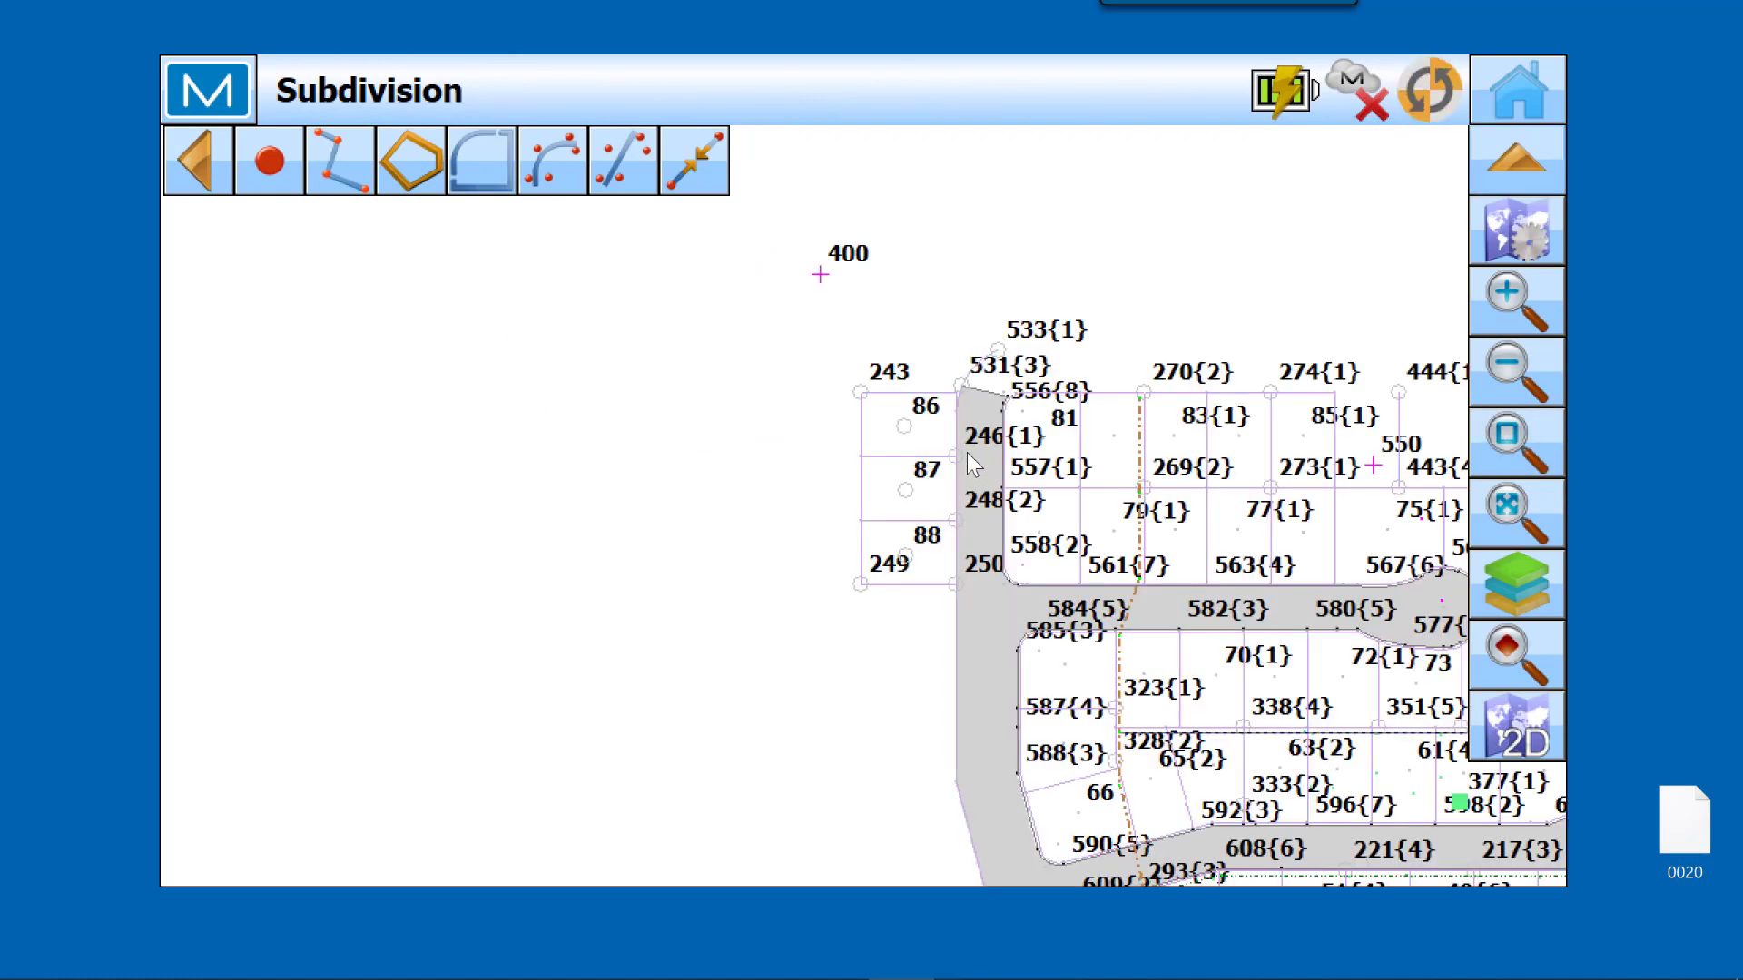
pyautogui.moveTo(1138, 633); pyautogui.dragTo(1105, 325)
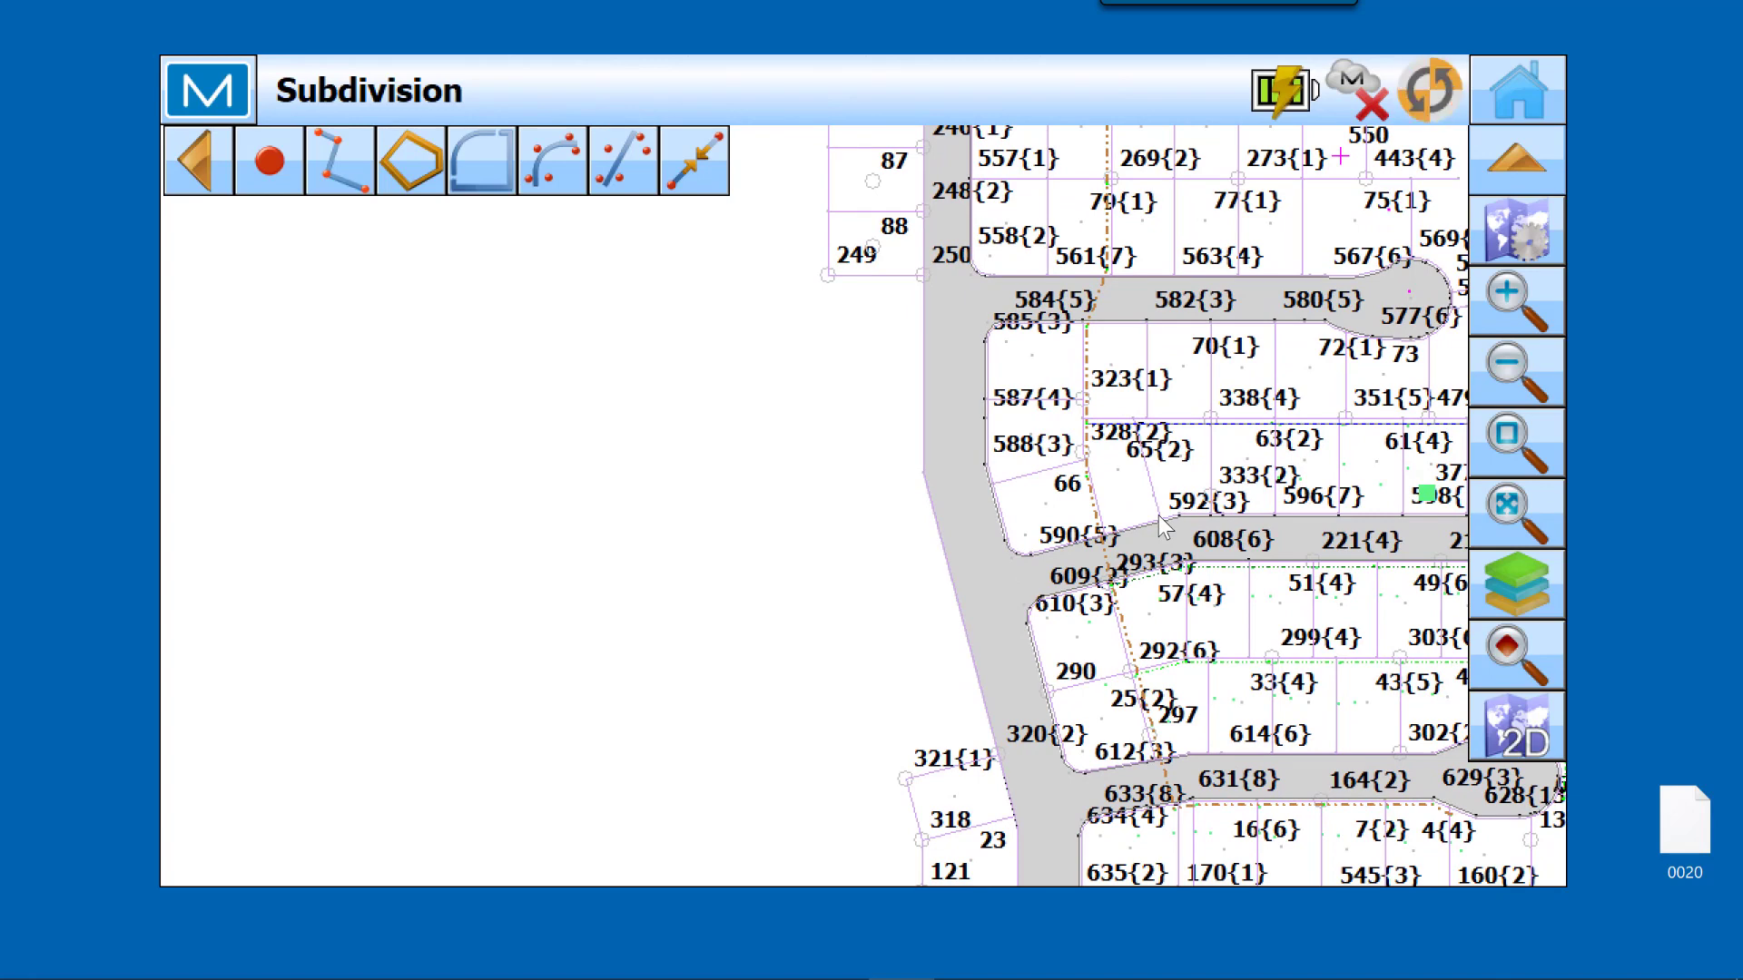
pyautogui.click(1516, 454)
pyautogui.moveTo(493, 292); pyautogui.dragTo(735, 581)
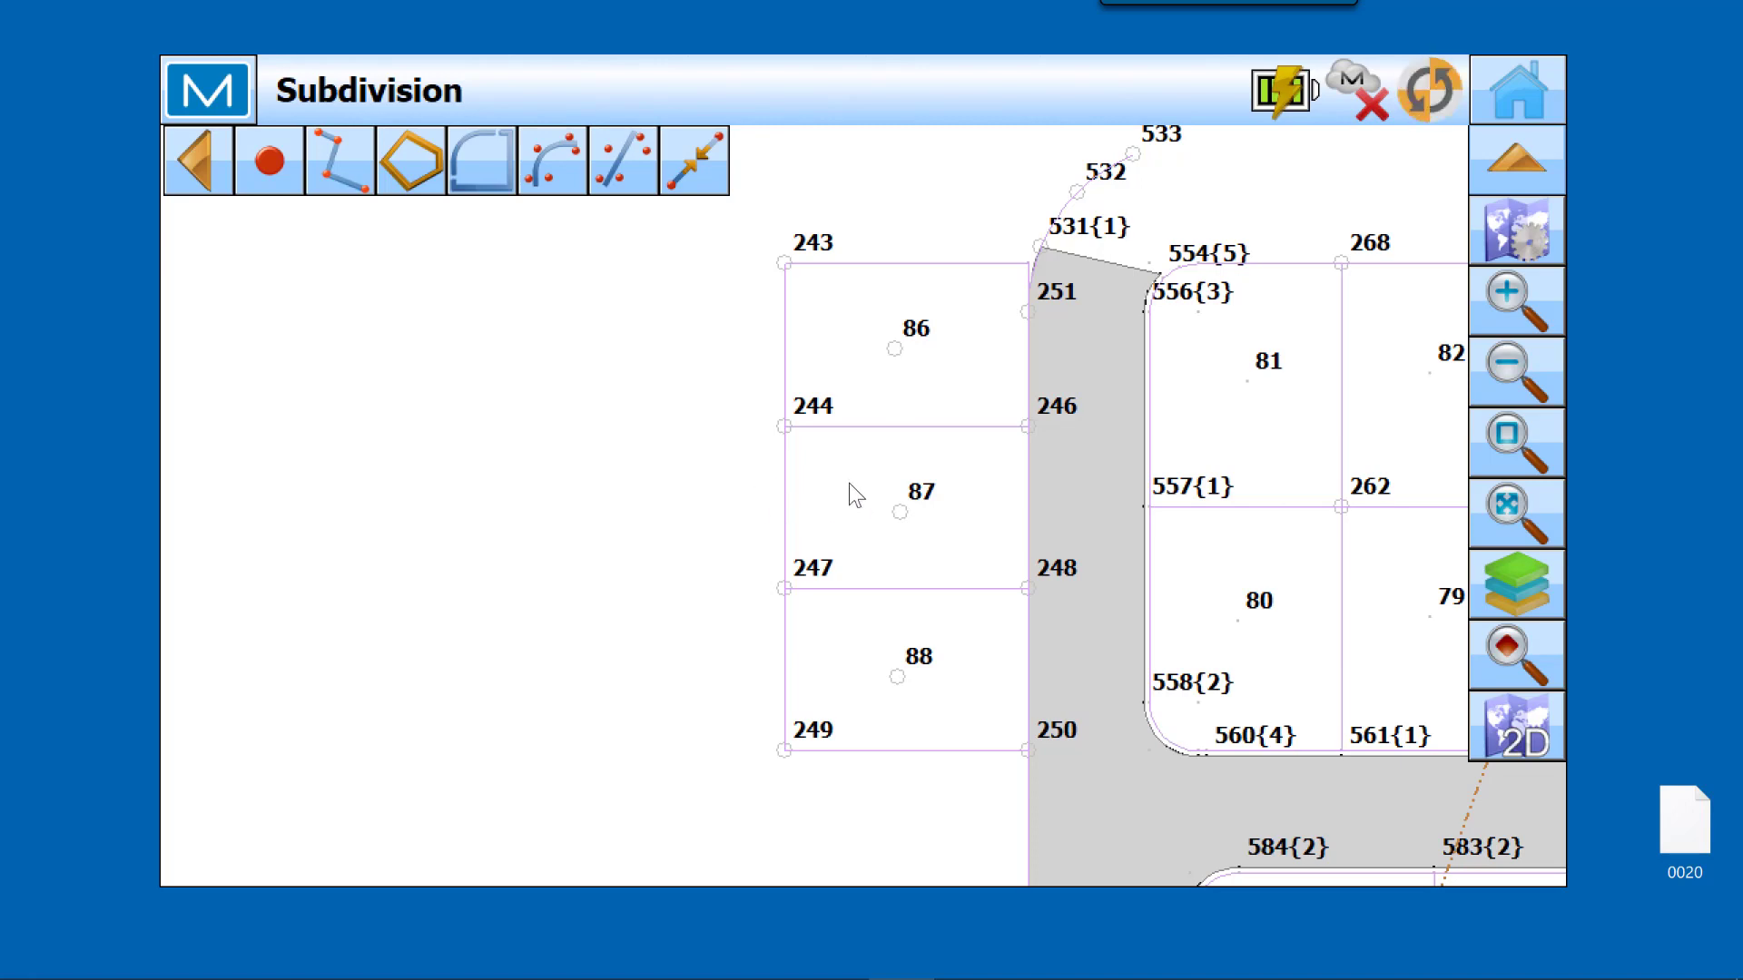
pyautogui.click(1514, 84)
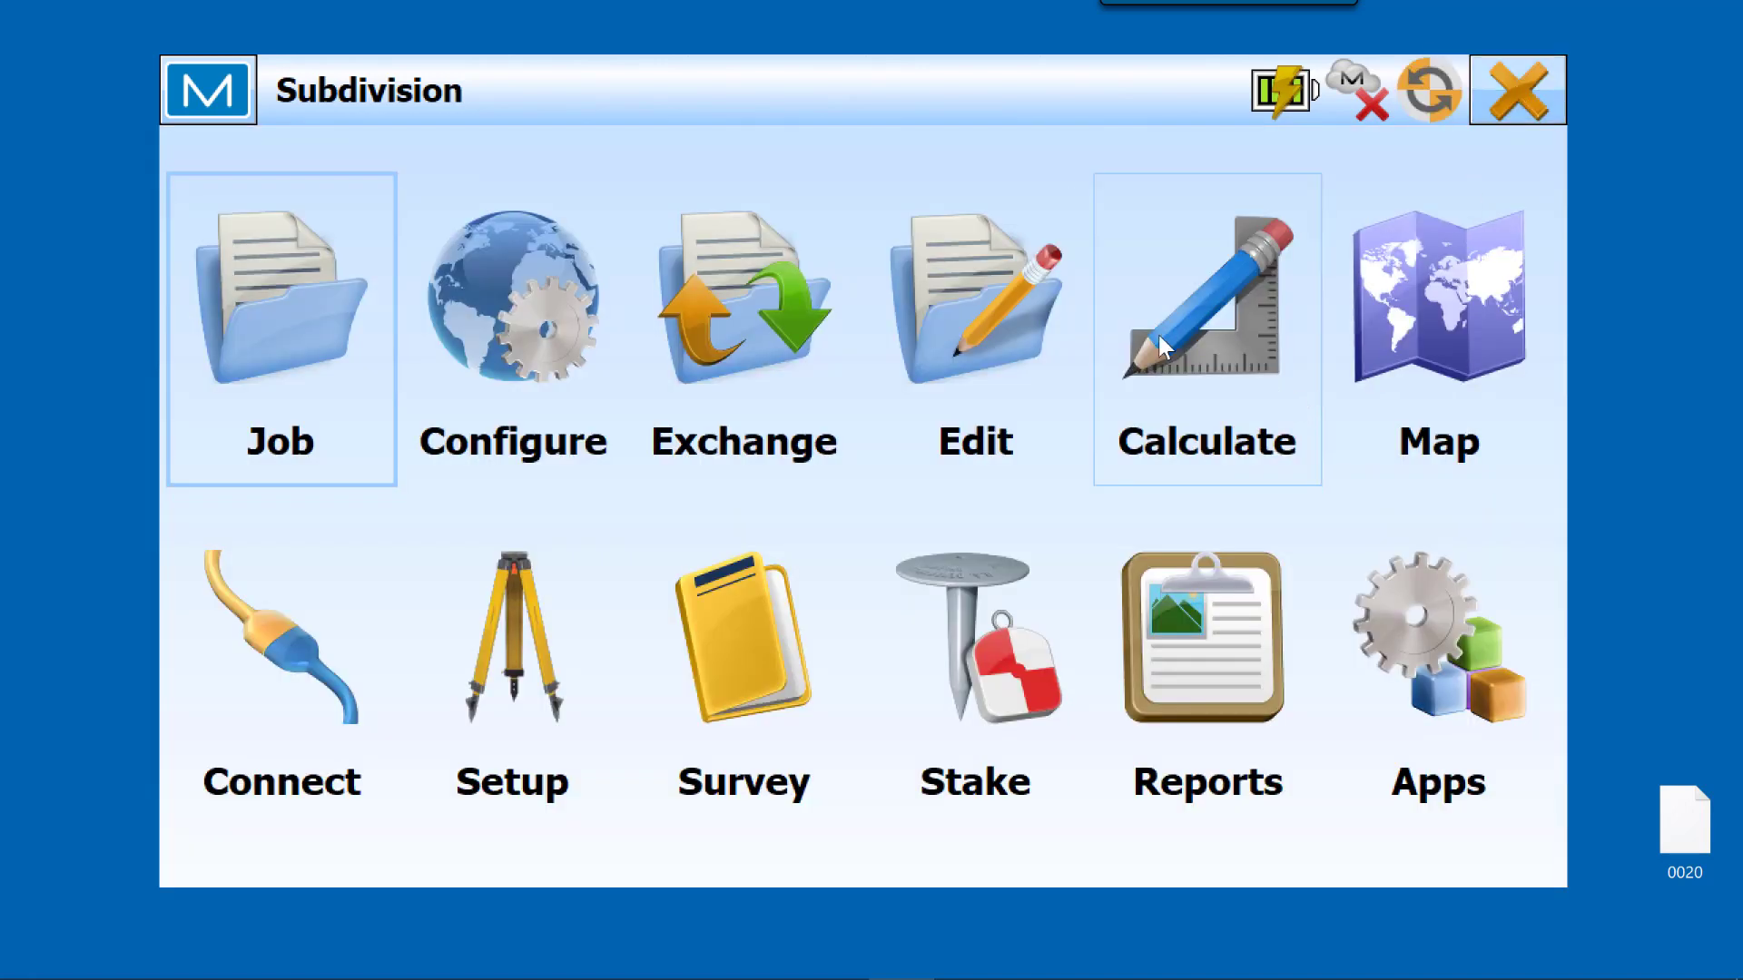
# Step: Add a new point list to the job and name it Points
pyautogui.click(1000, 356)
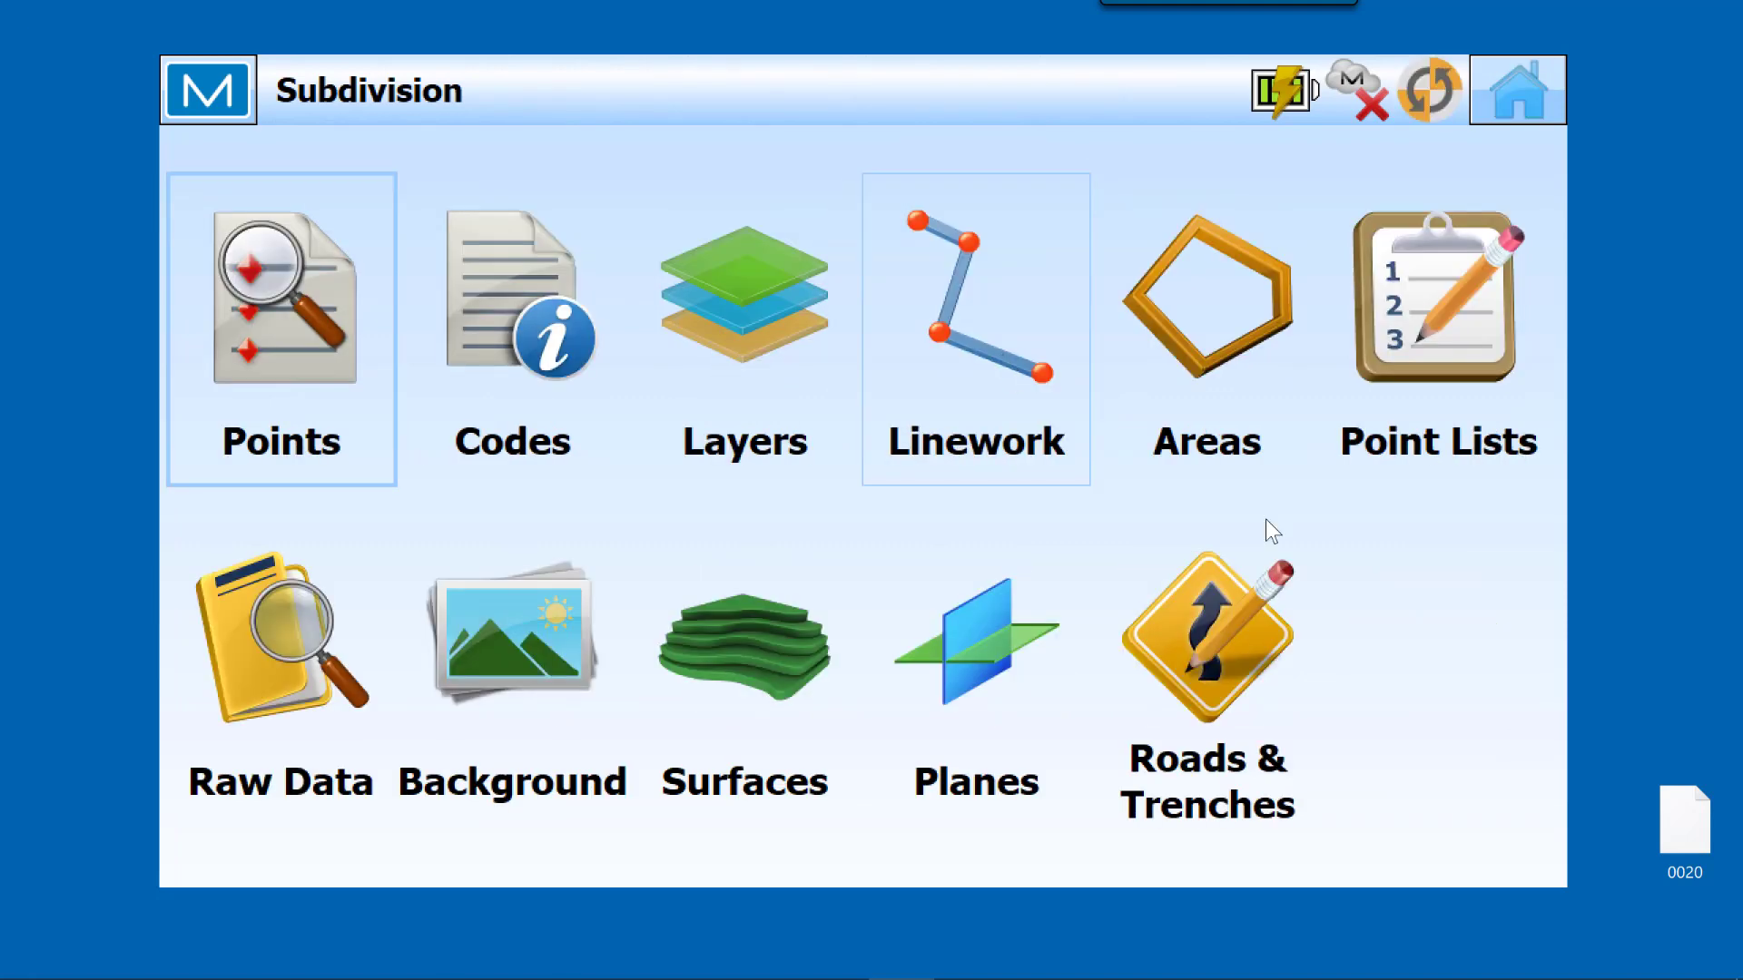
pyautogui.click(1437, 346)
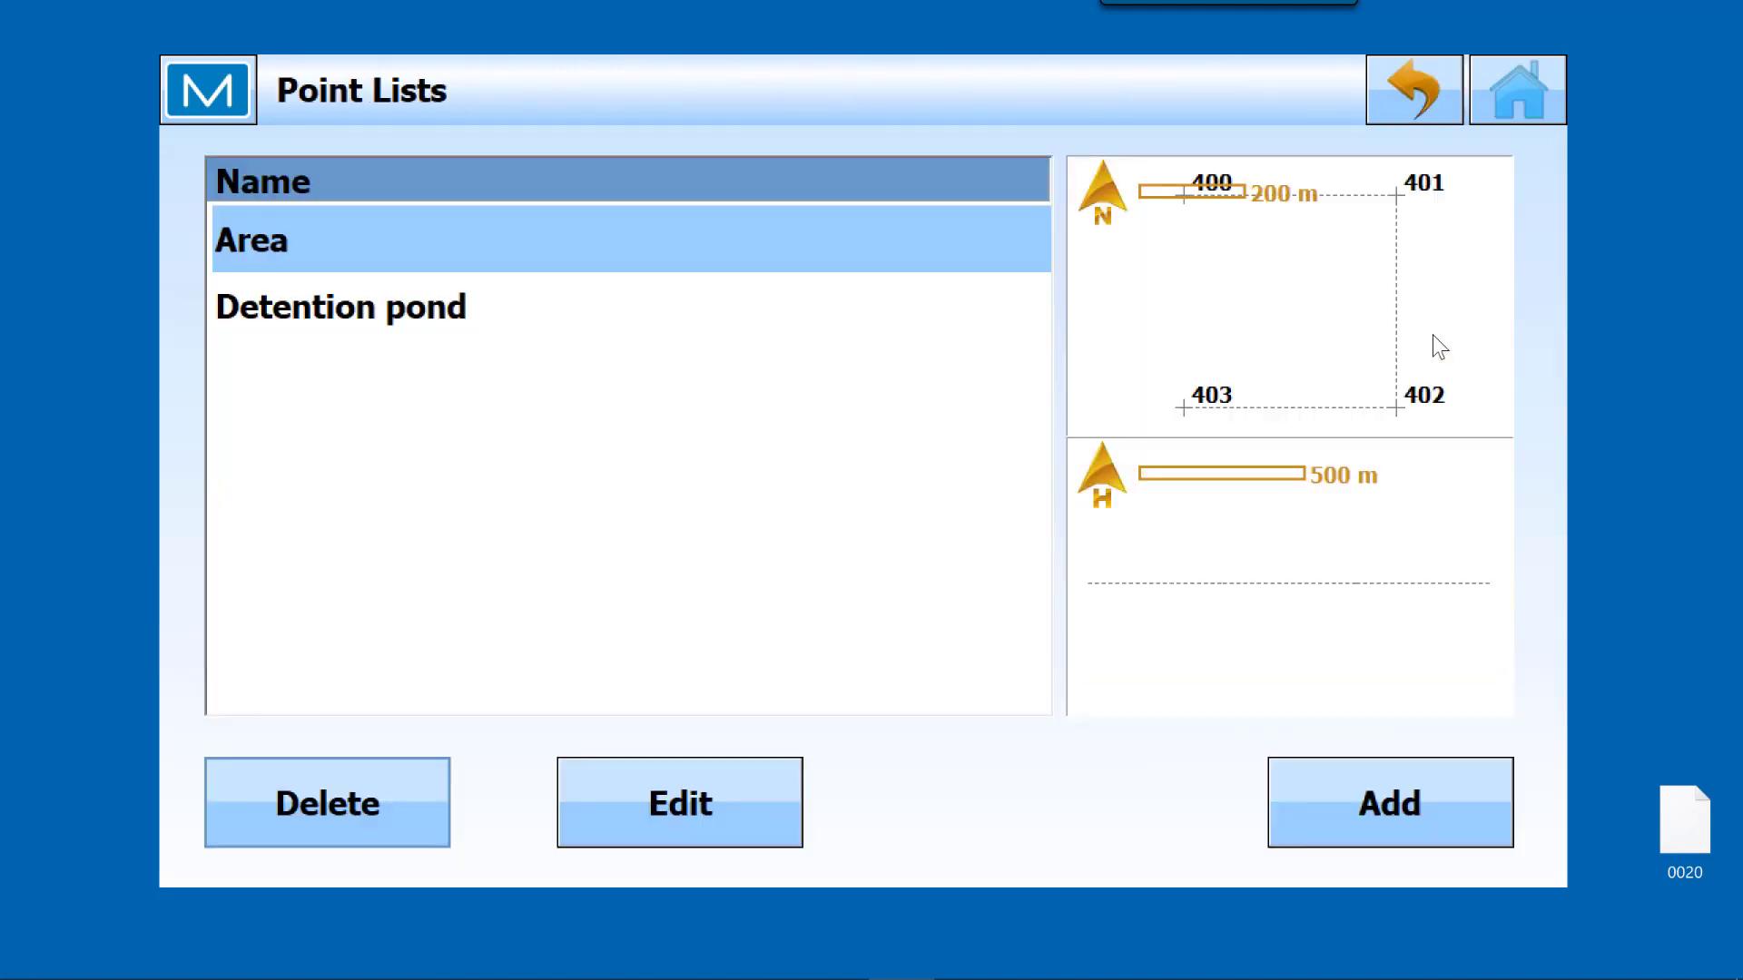
pyautogui.click(1374, 797)
pyautogui.write('Points')
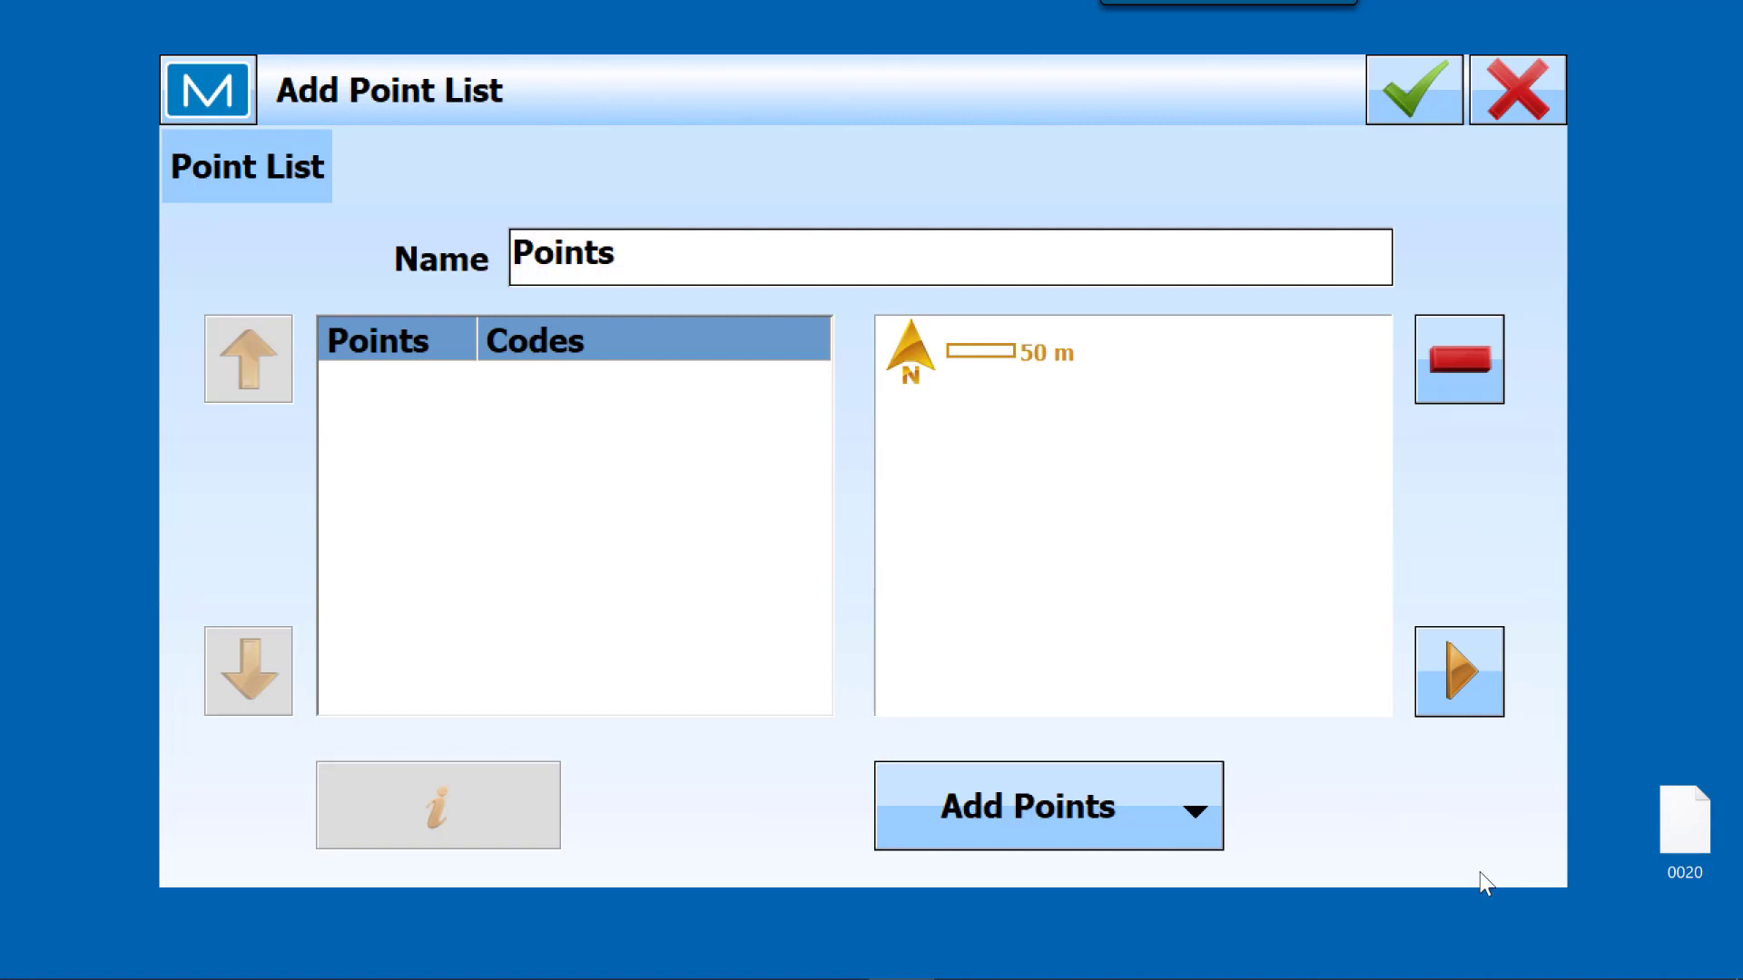
# Step: Add points 86, 87 and 88 to the Points list from the map, and save the list
pyautogui.click(1200, 810)
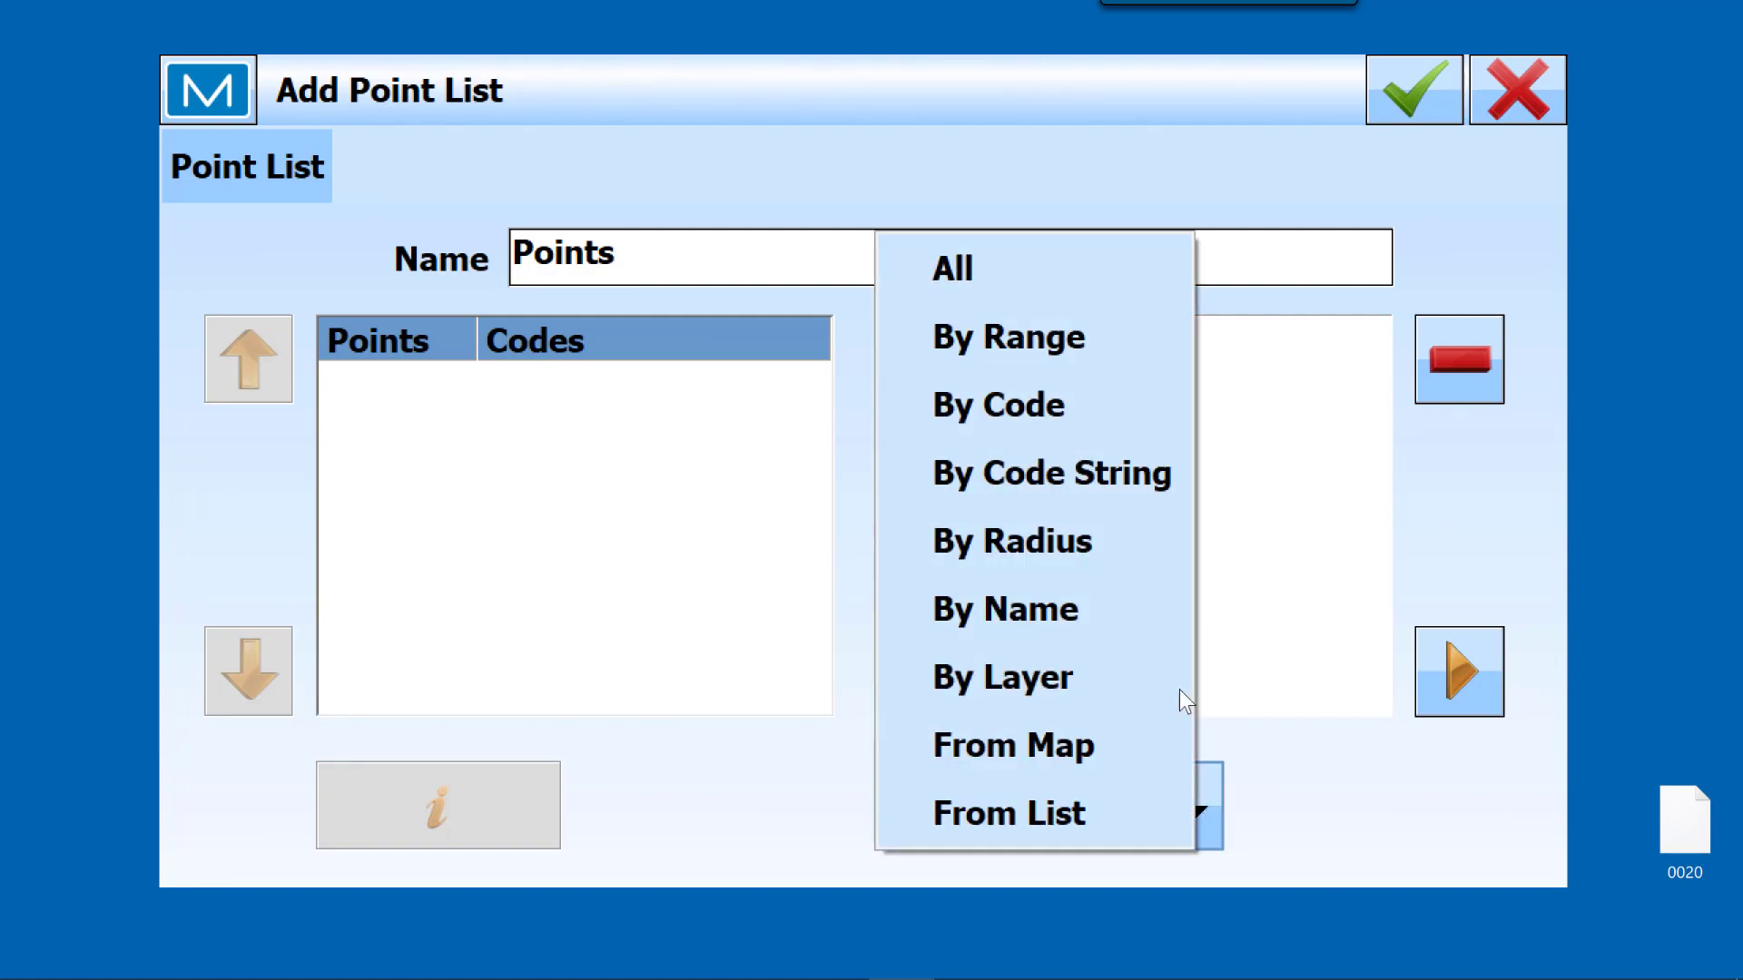
pyautogui.click(997, 744)
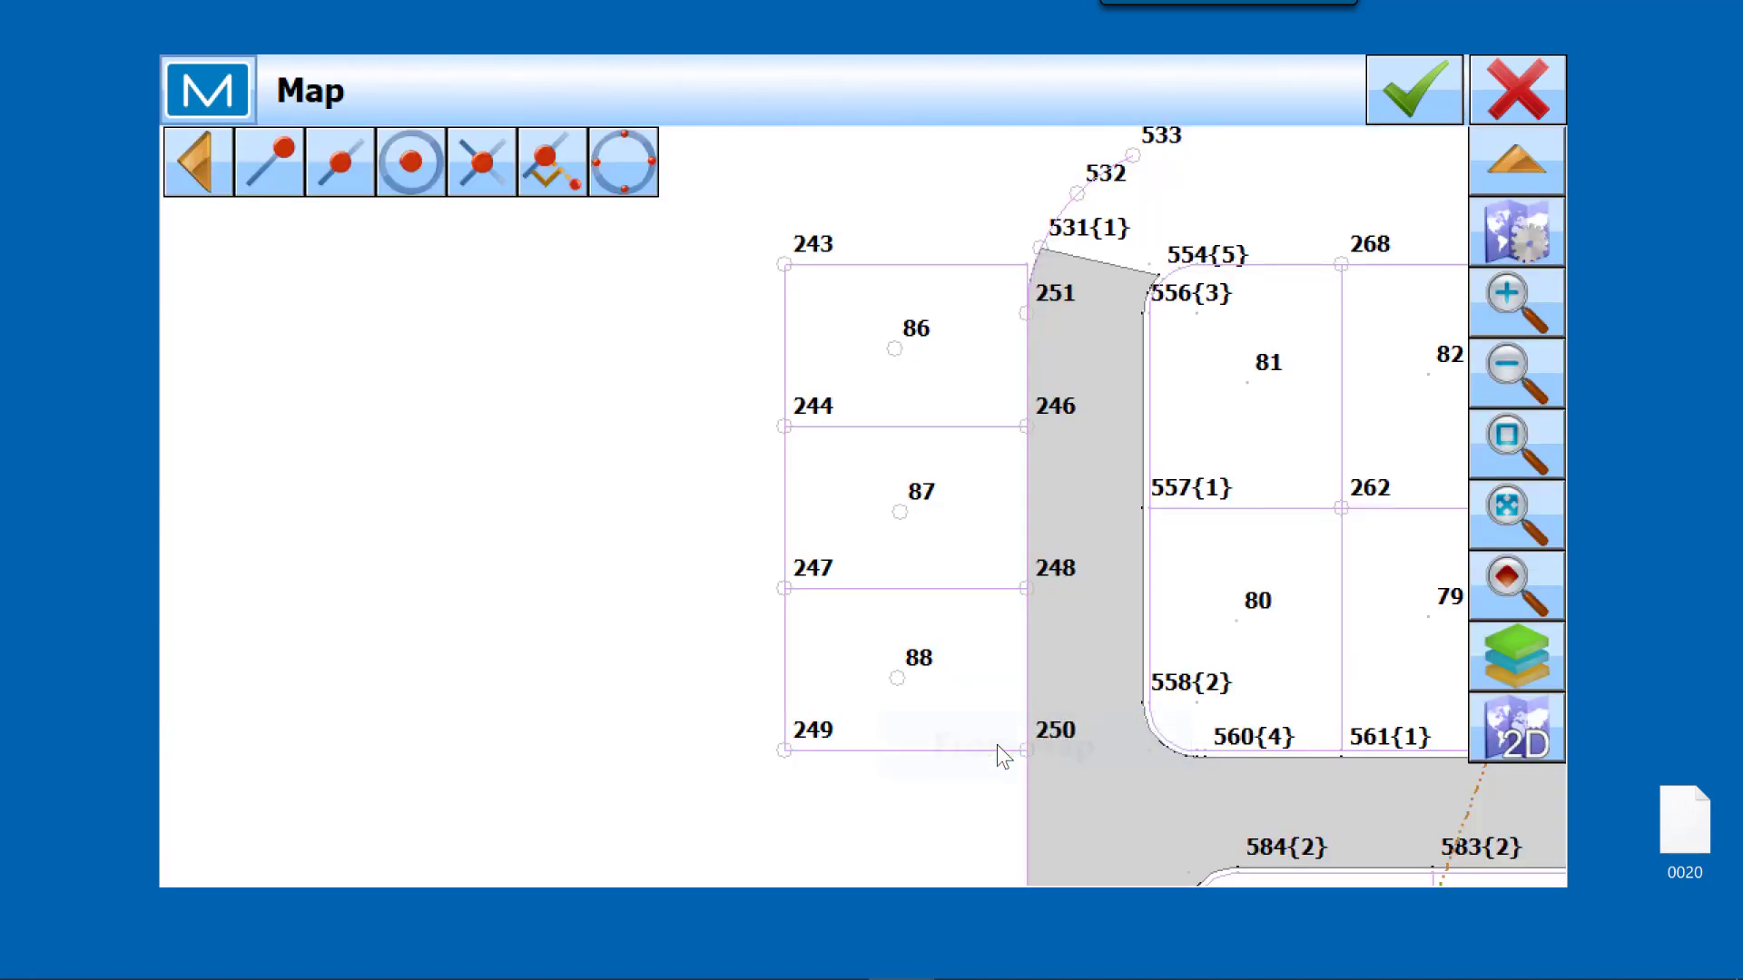
pyautogui.click(892, 352)
pyautogui.click(905, 511)
pyautogui.click(899, 675)
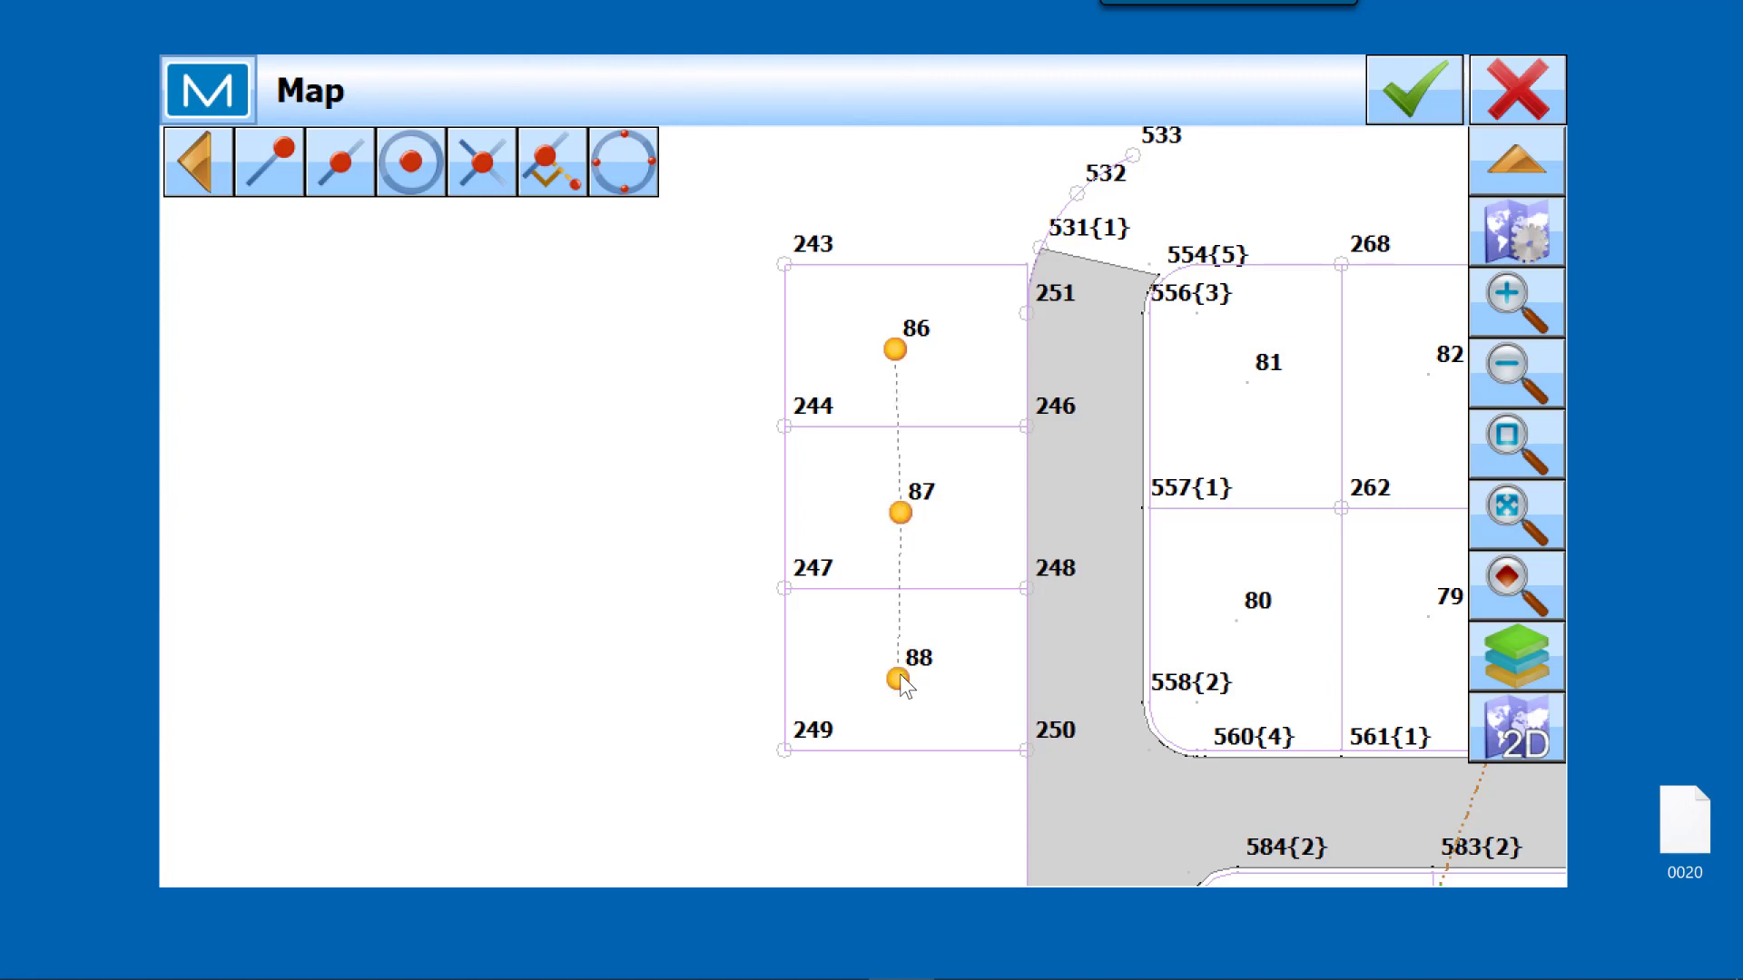
pyautogui.click(1412, 105)
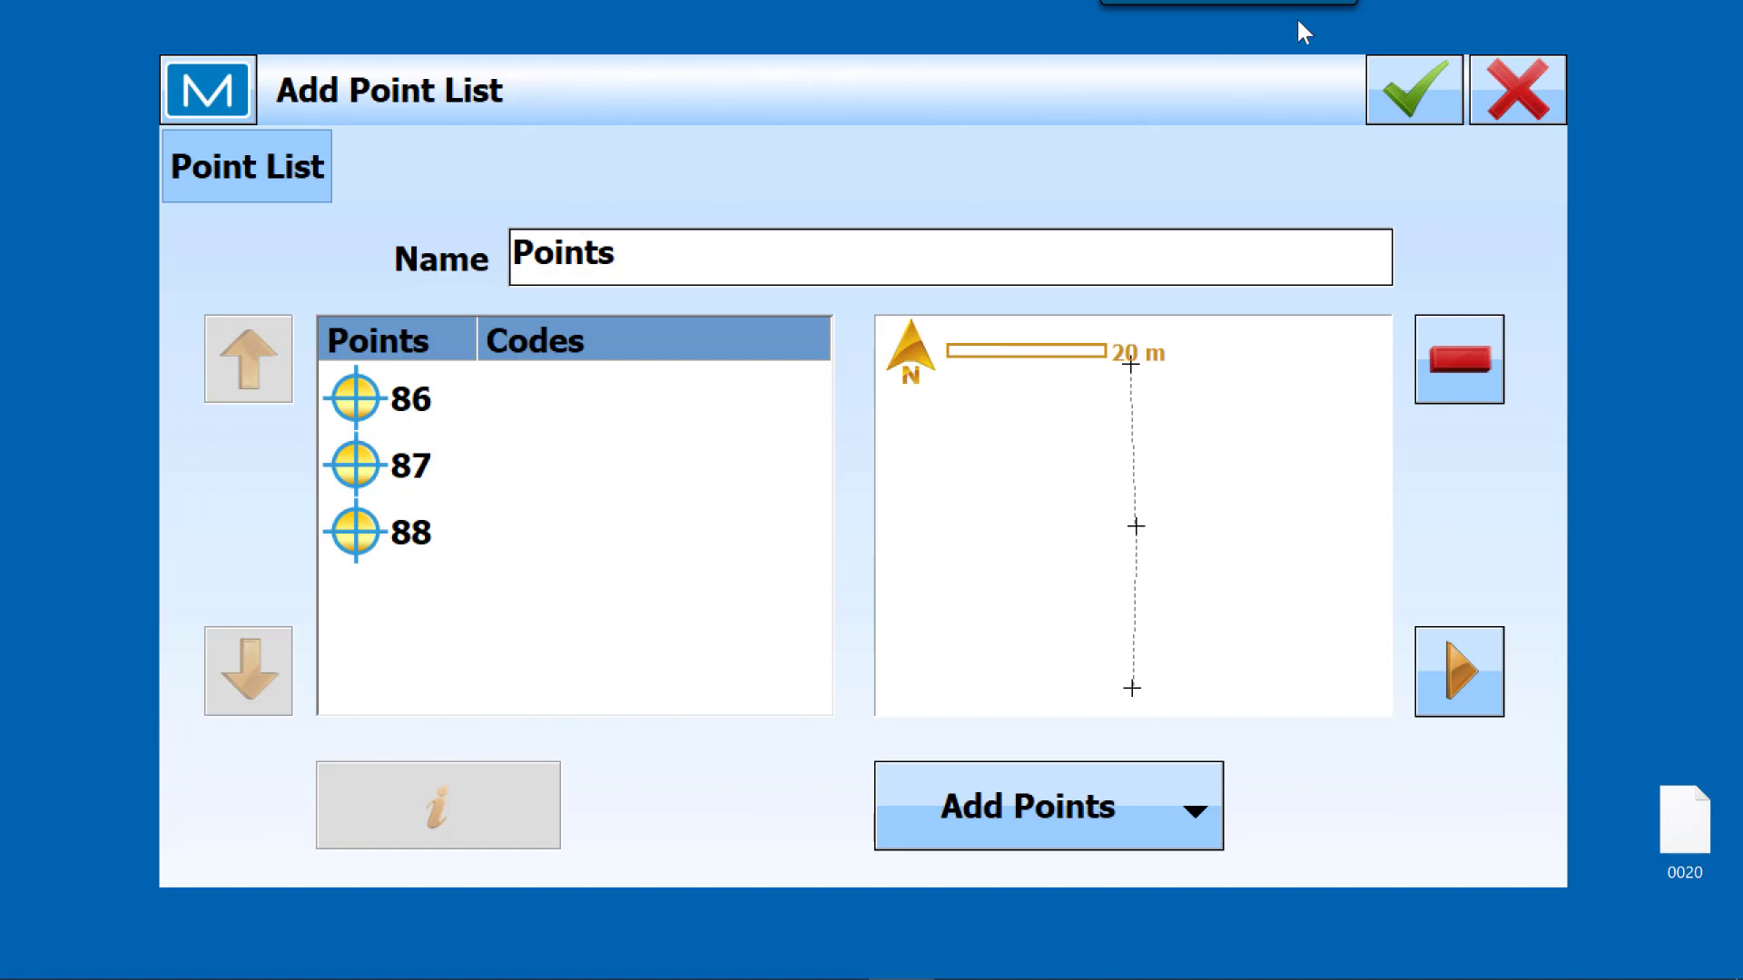
pyautogui.click(1409, 100)
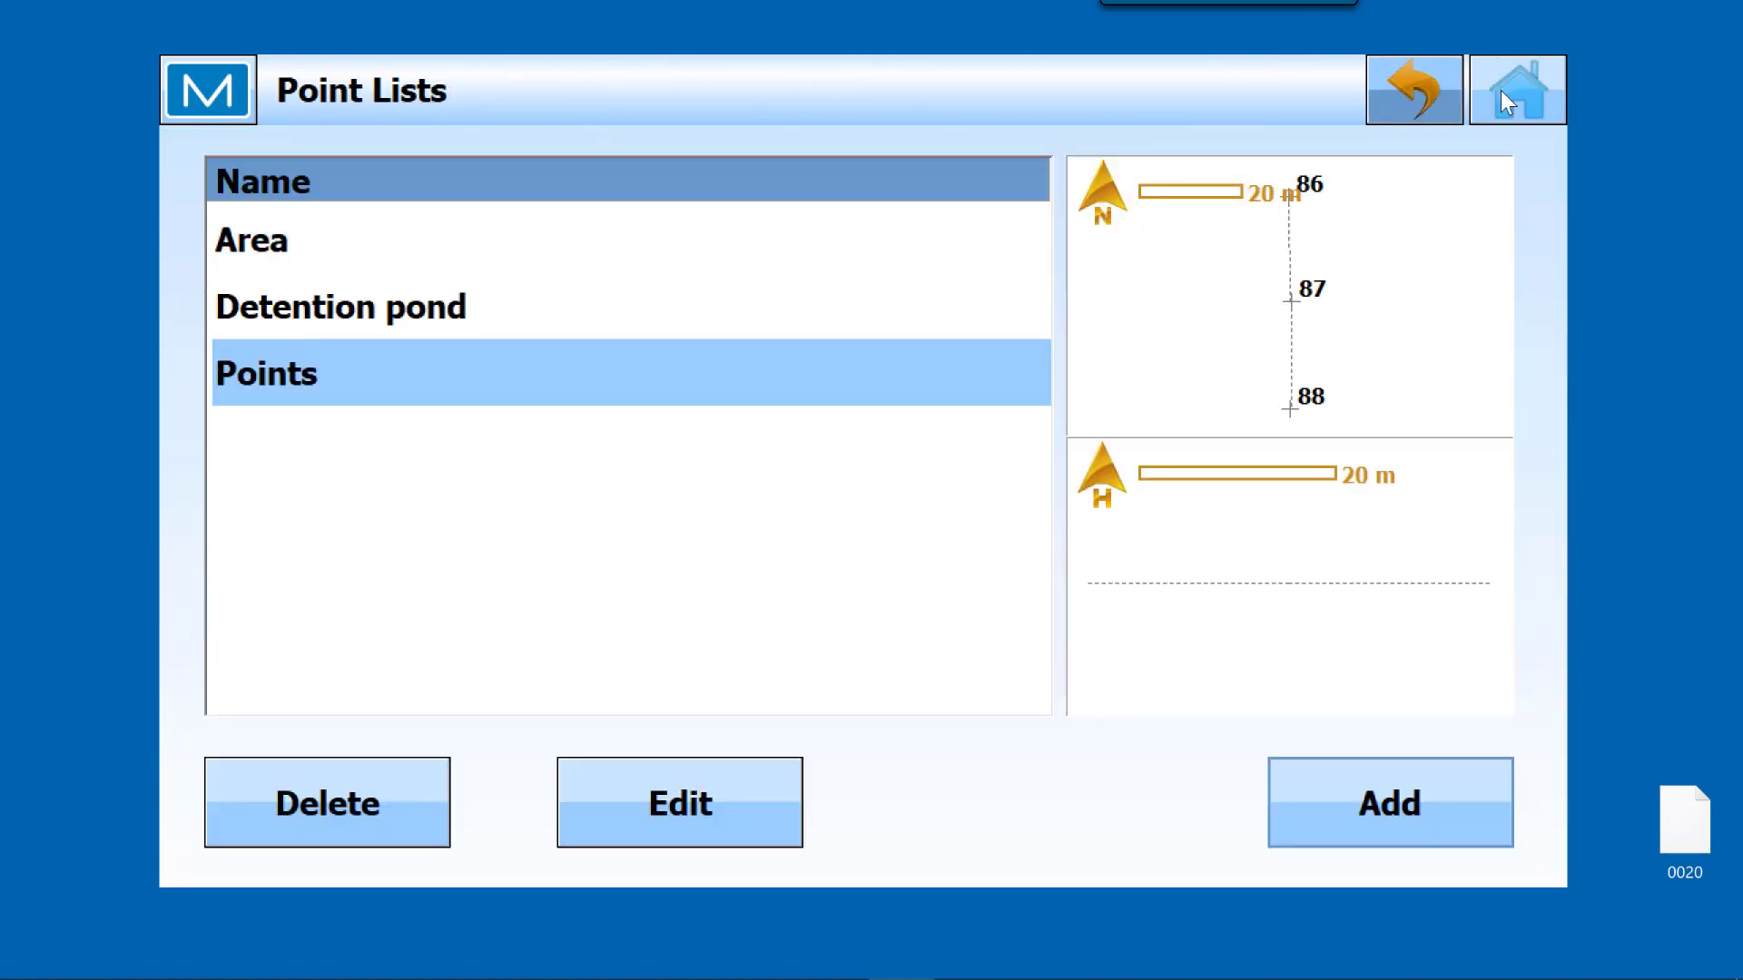
pyautogui.click(1438, 90)
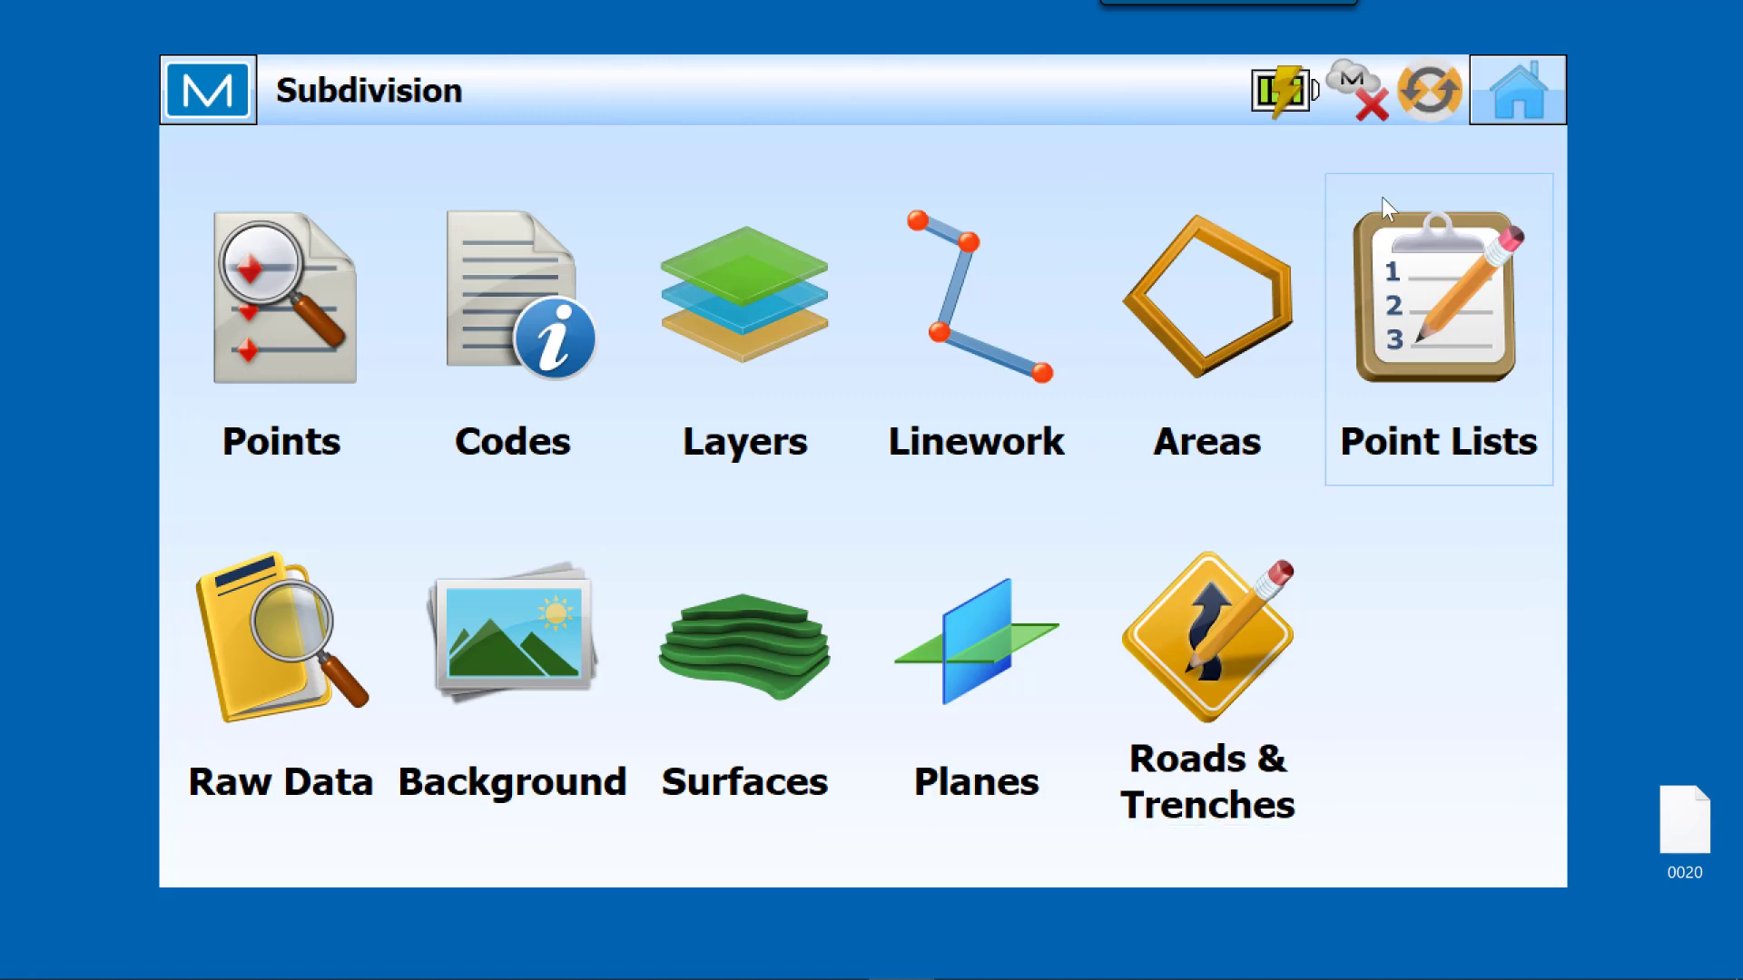
pyautogui.click(1496, 74)
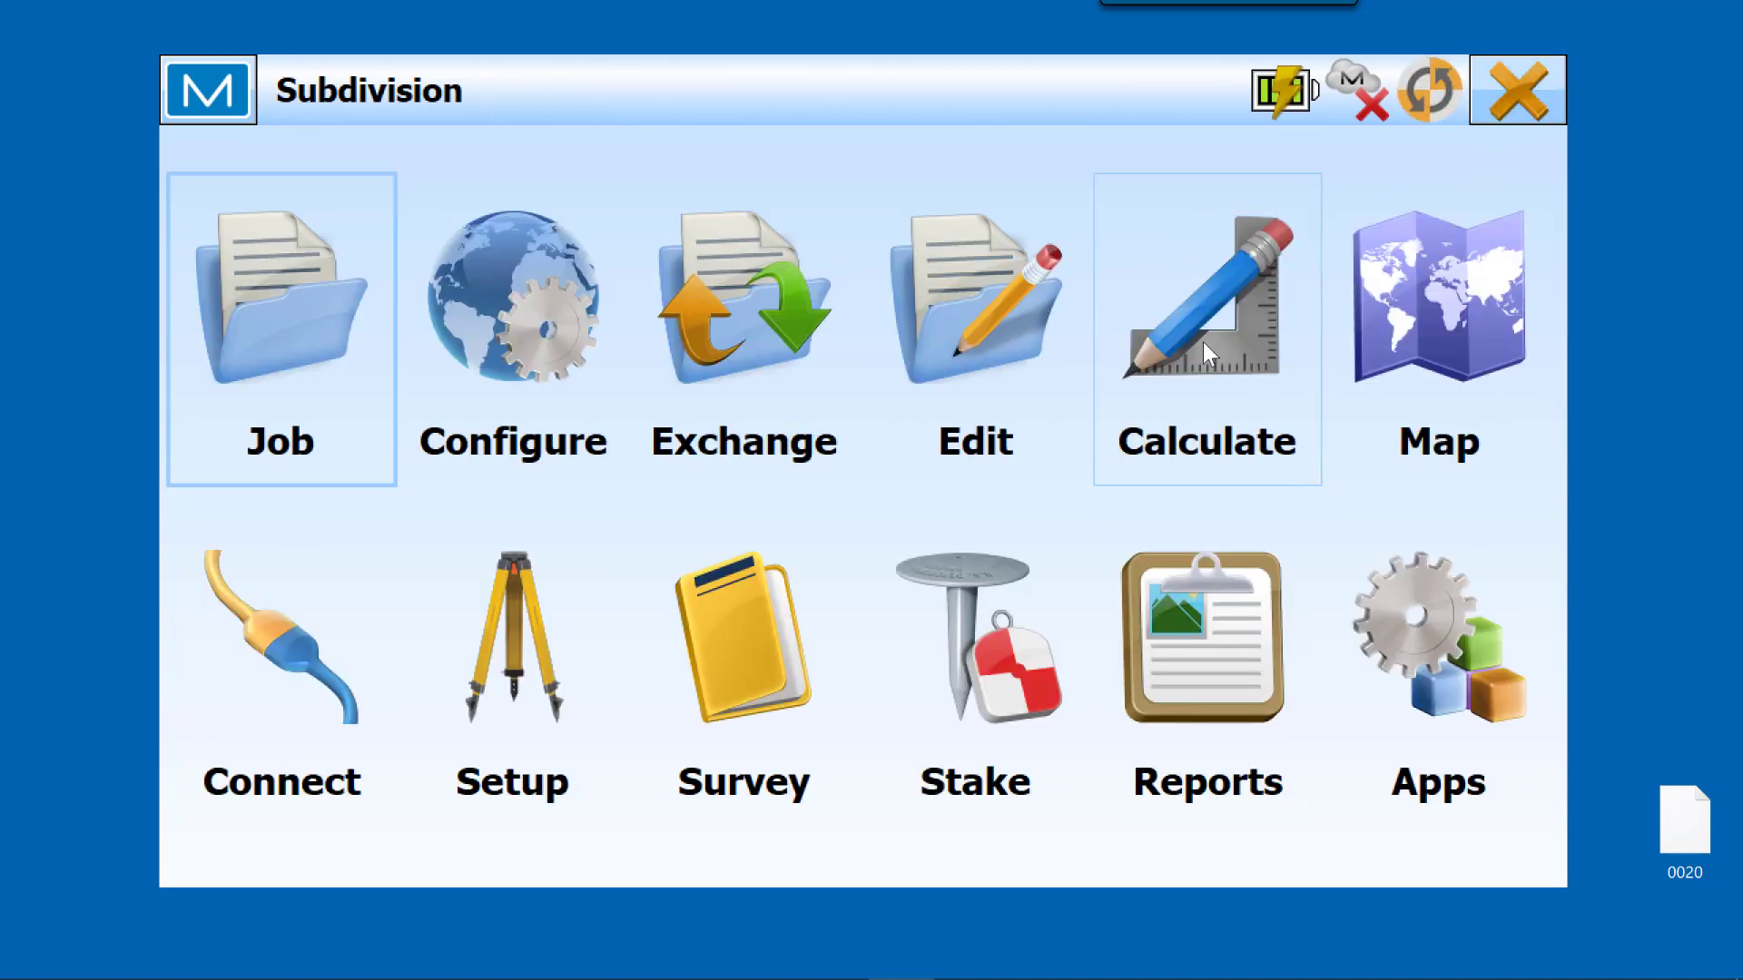
# Step: Start an offset calculation for points and load the Points point list as its input
pyautogui.click(1209, 345)
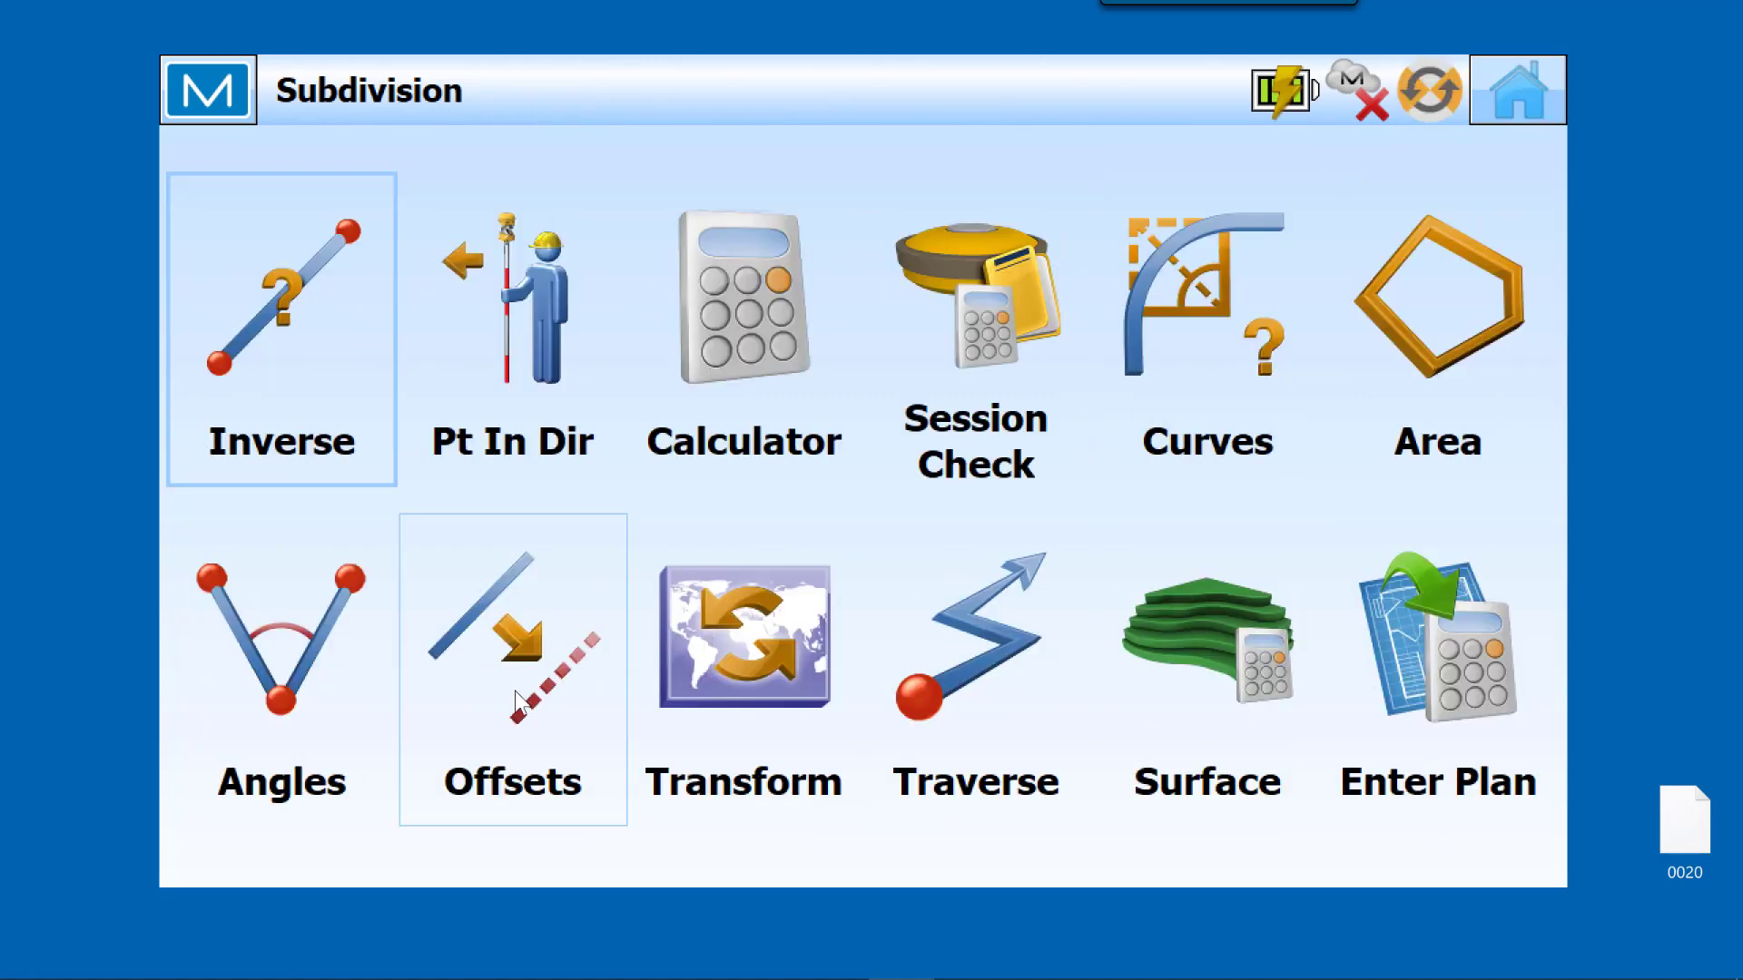
pyautogui.click(519, 651)
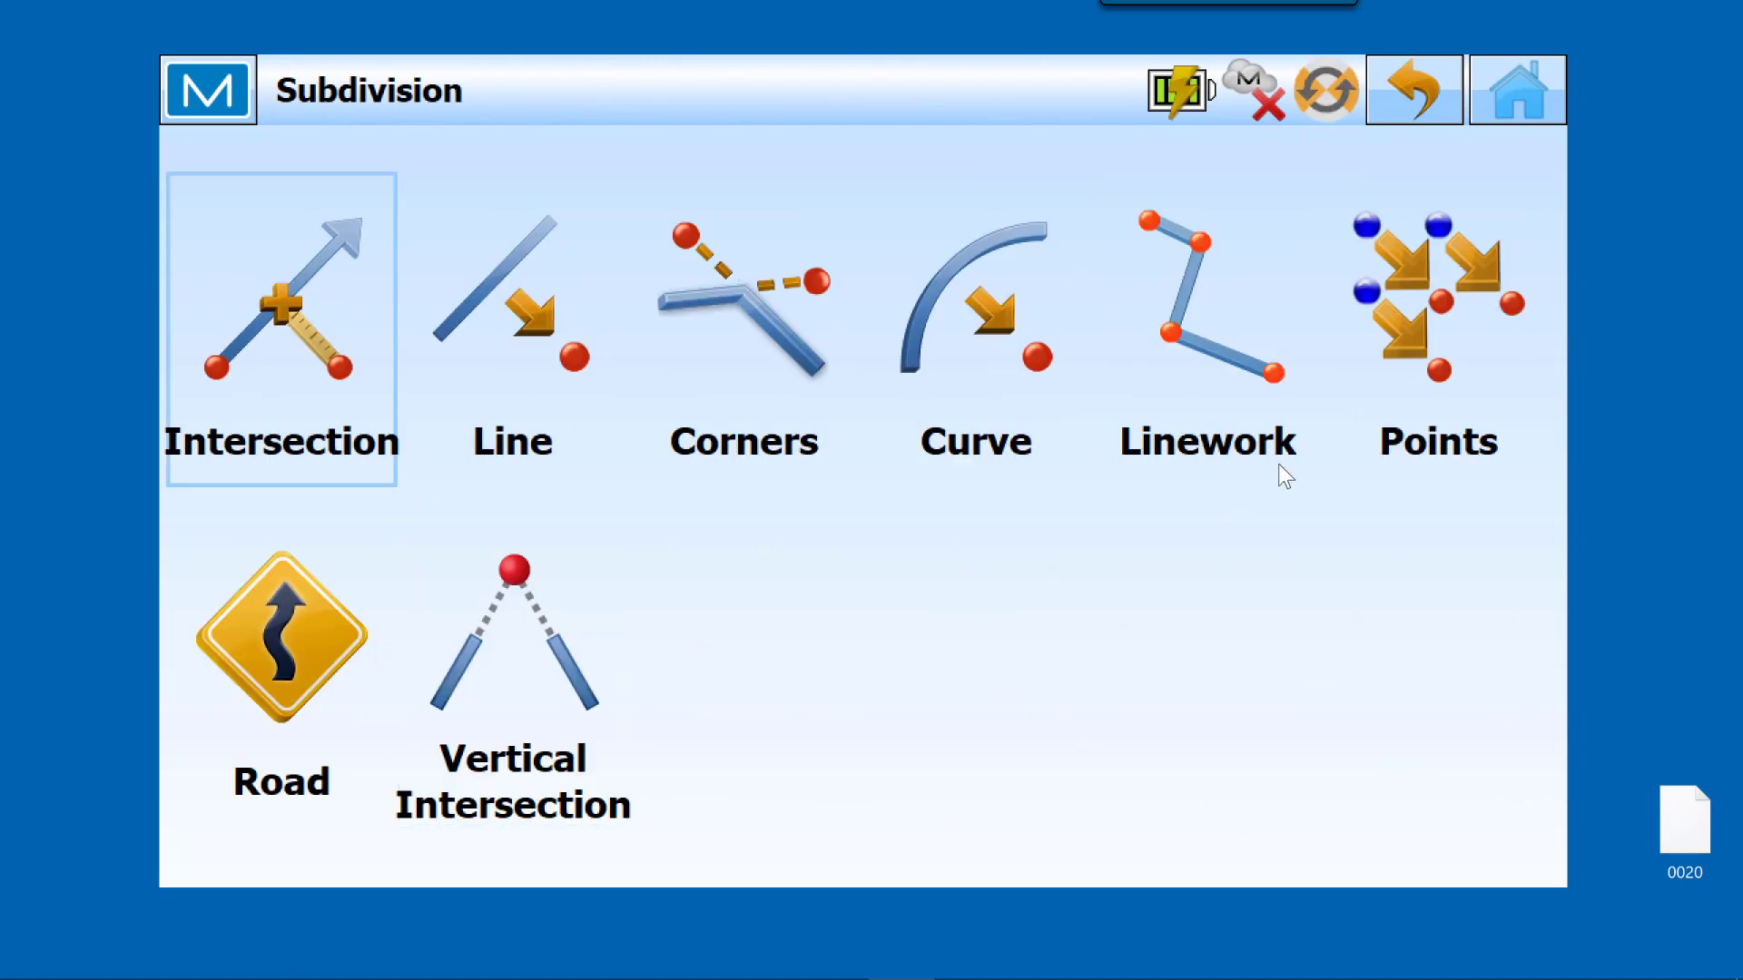
pyautogui.click(1463, 340)
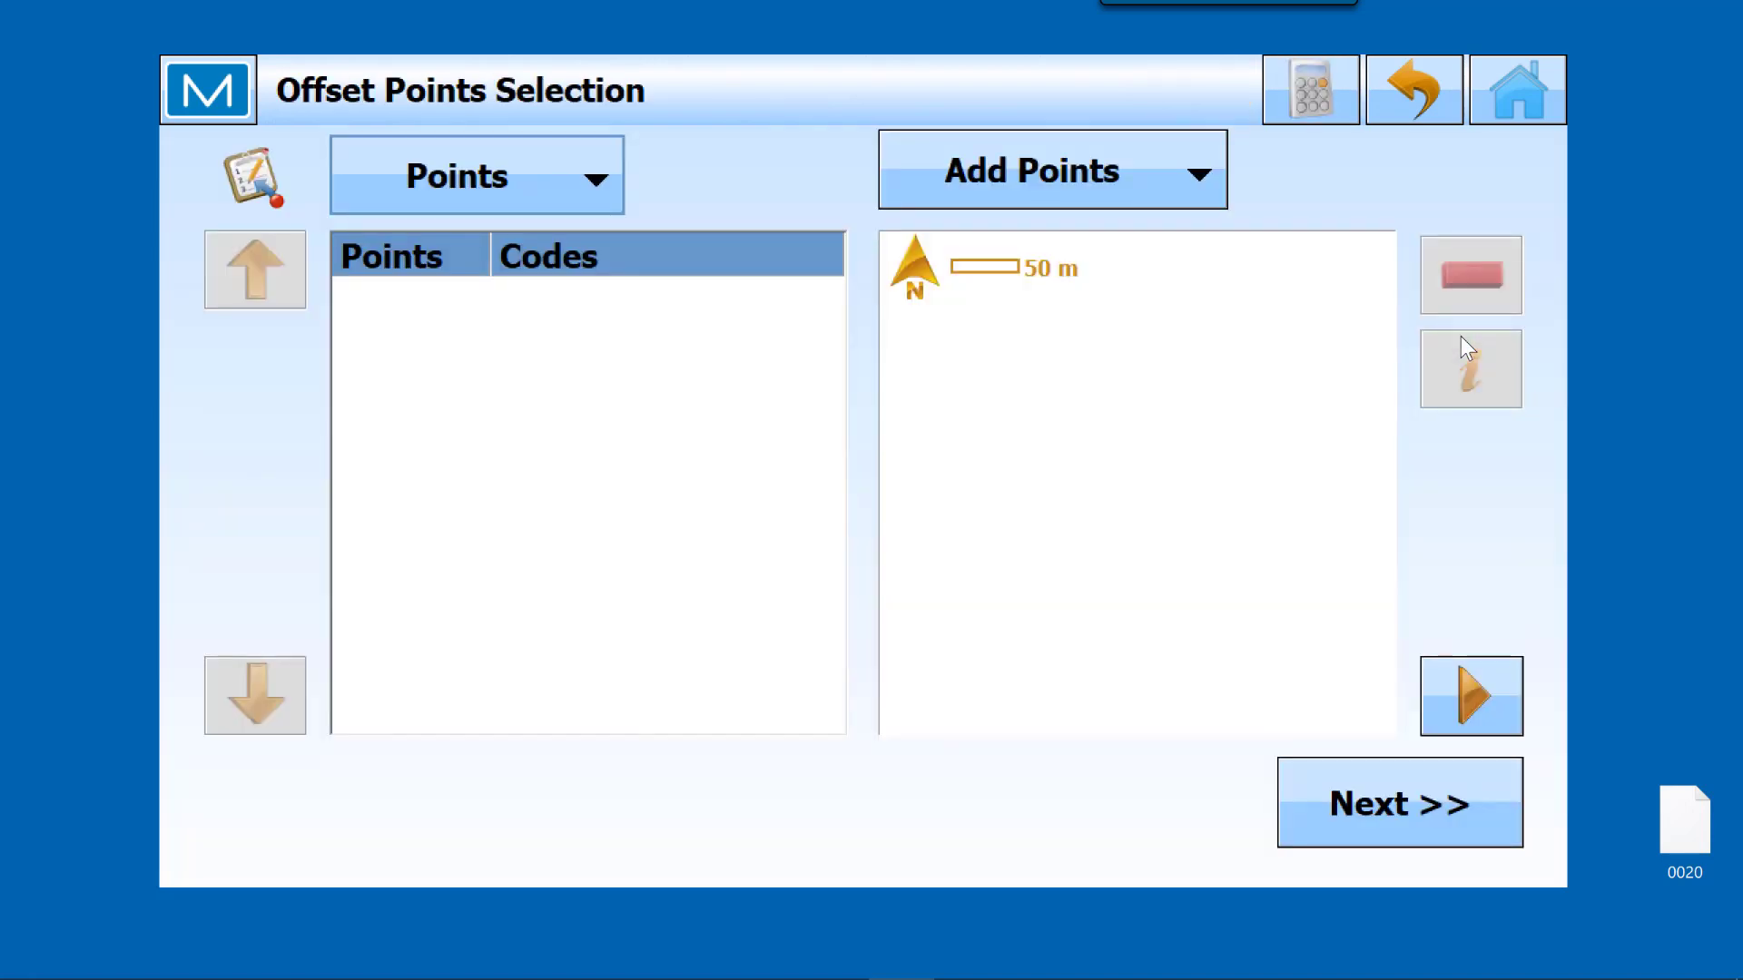
pyautogui.click(568, 189)
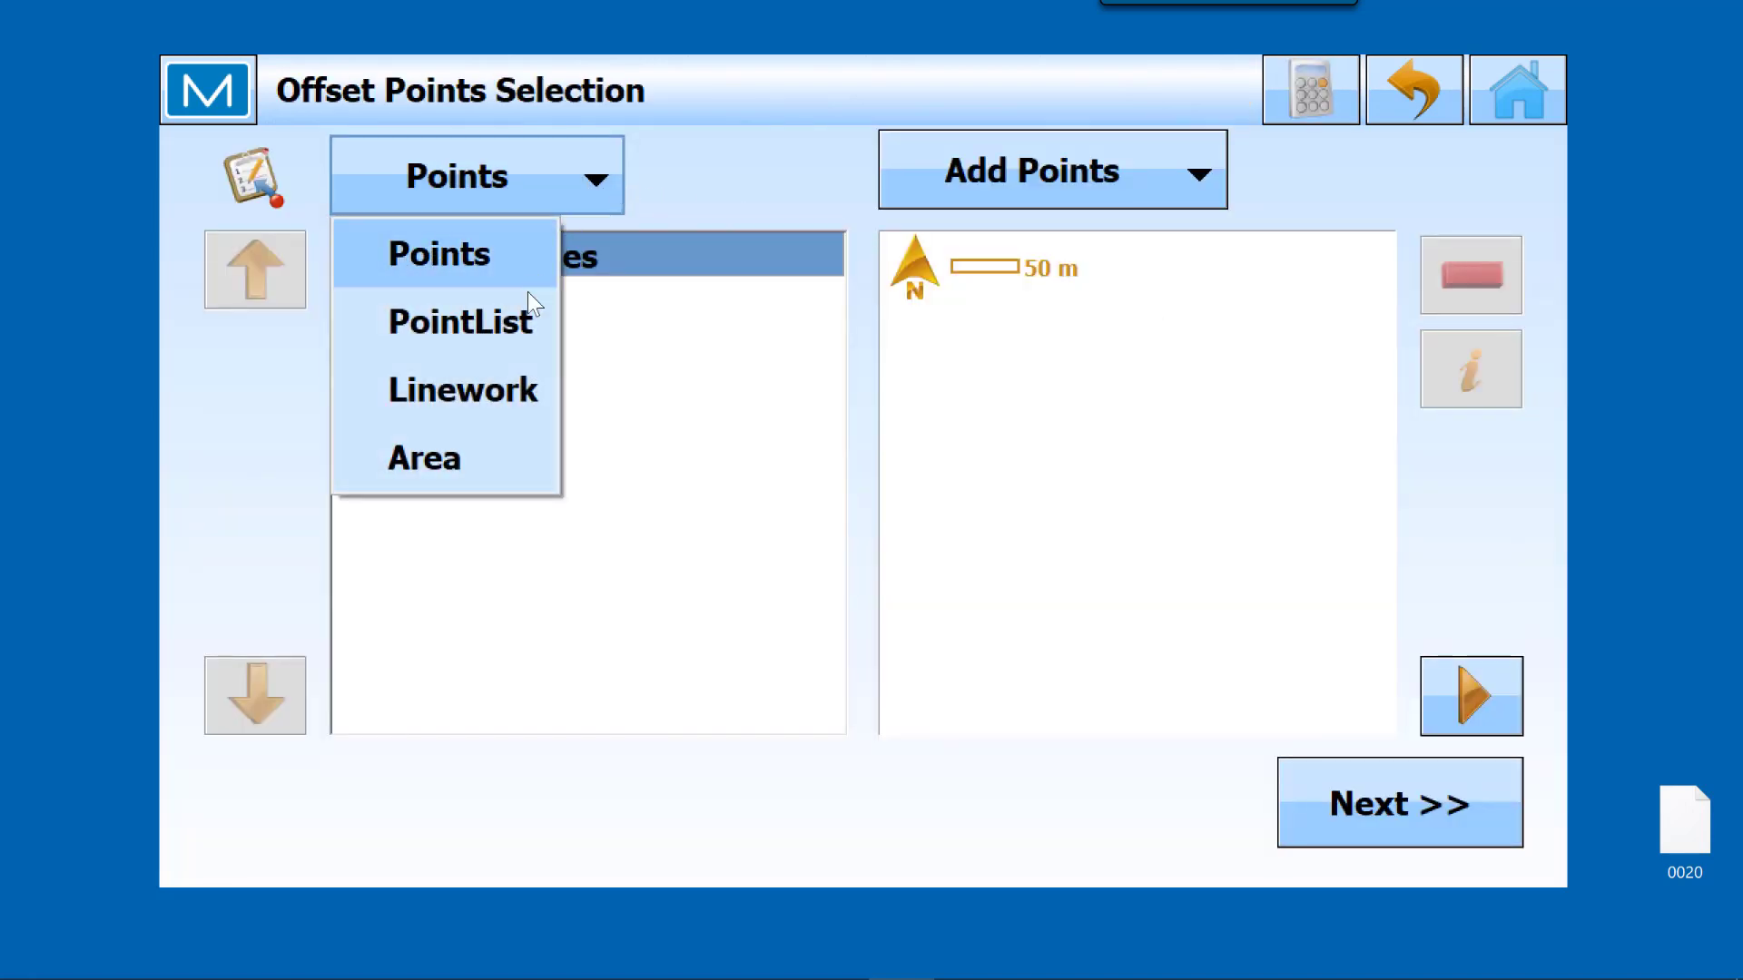
pyautogui.click(506, 321)
pyautogui.click(1483, 174)
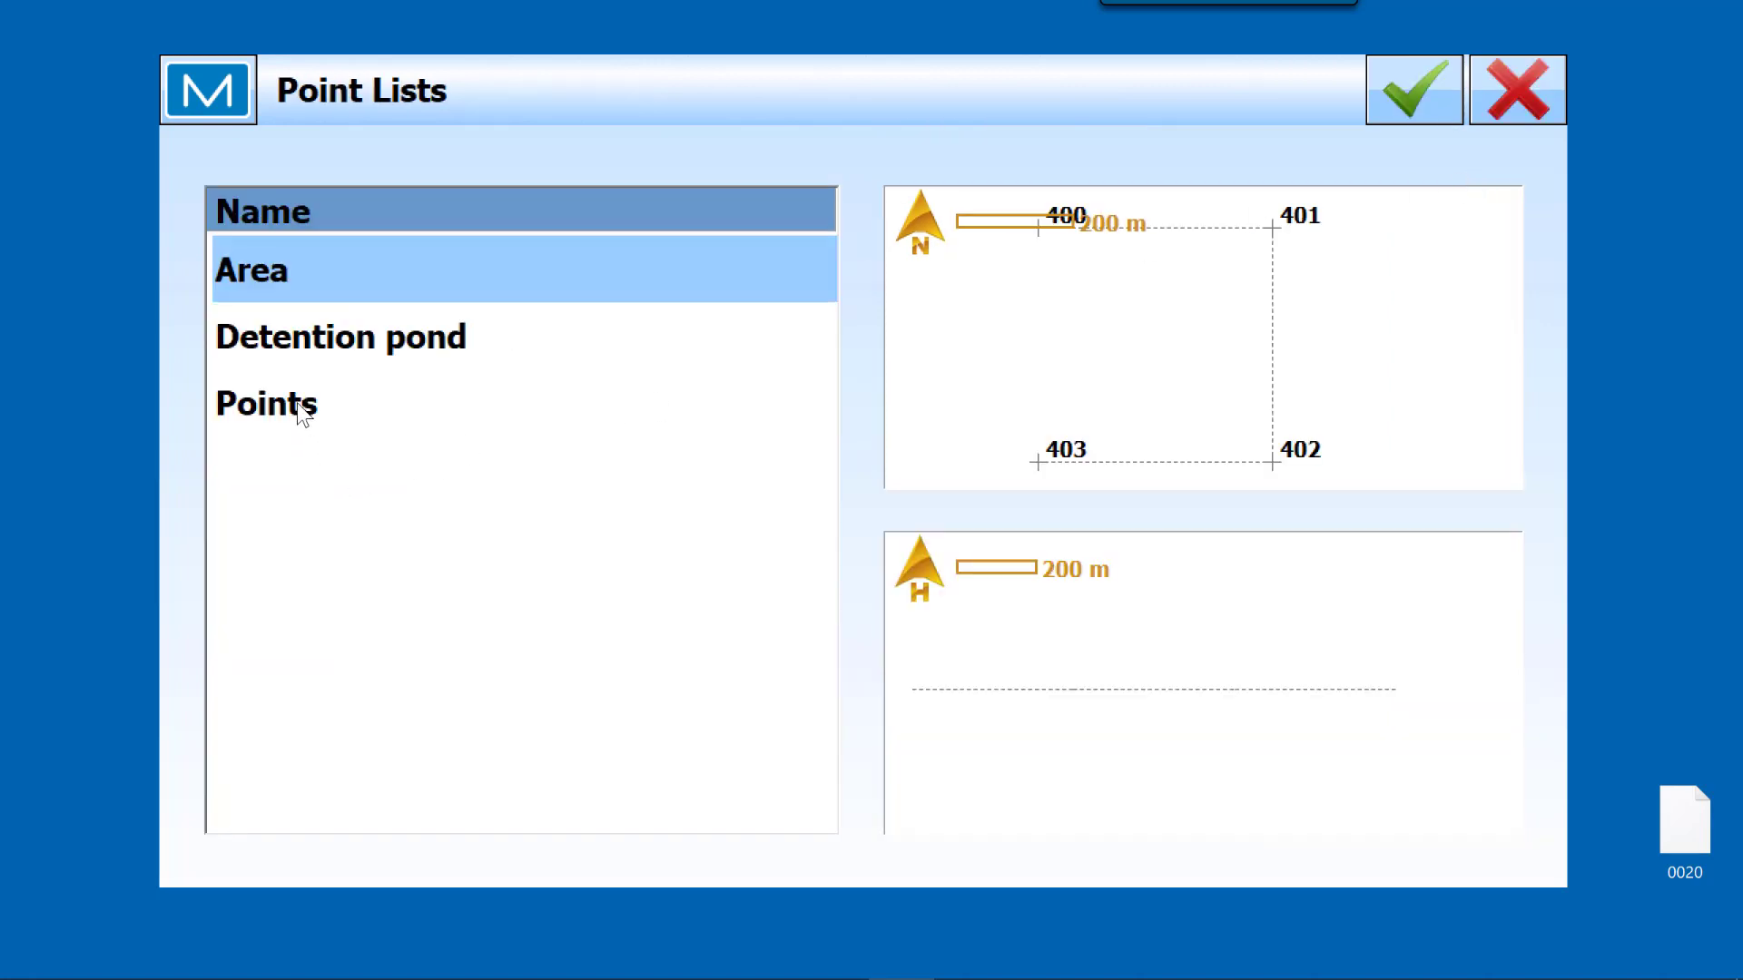
pyautogui.click(302, 414)
pyautogui.click(1434, 98)
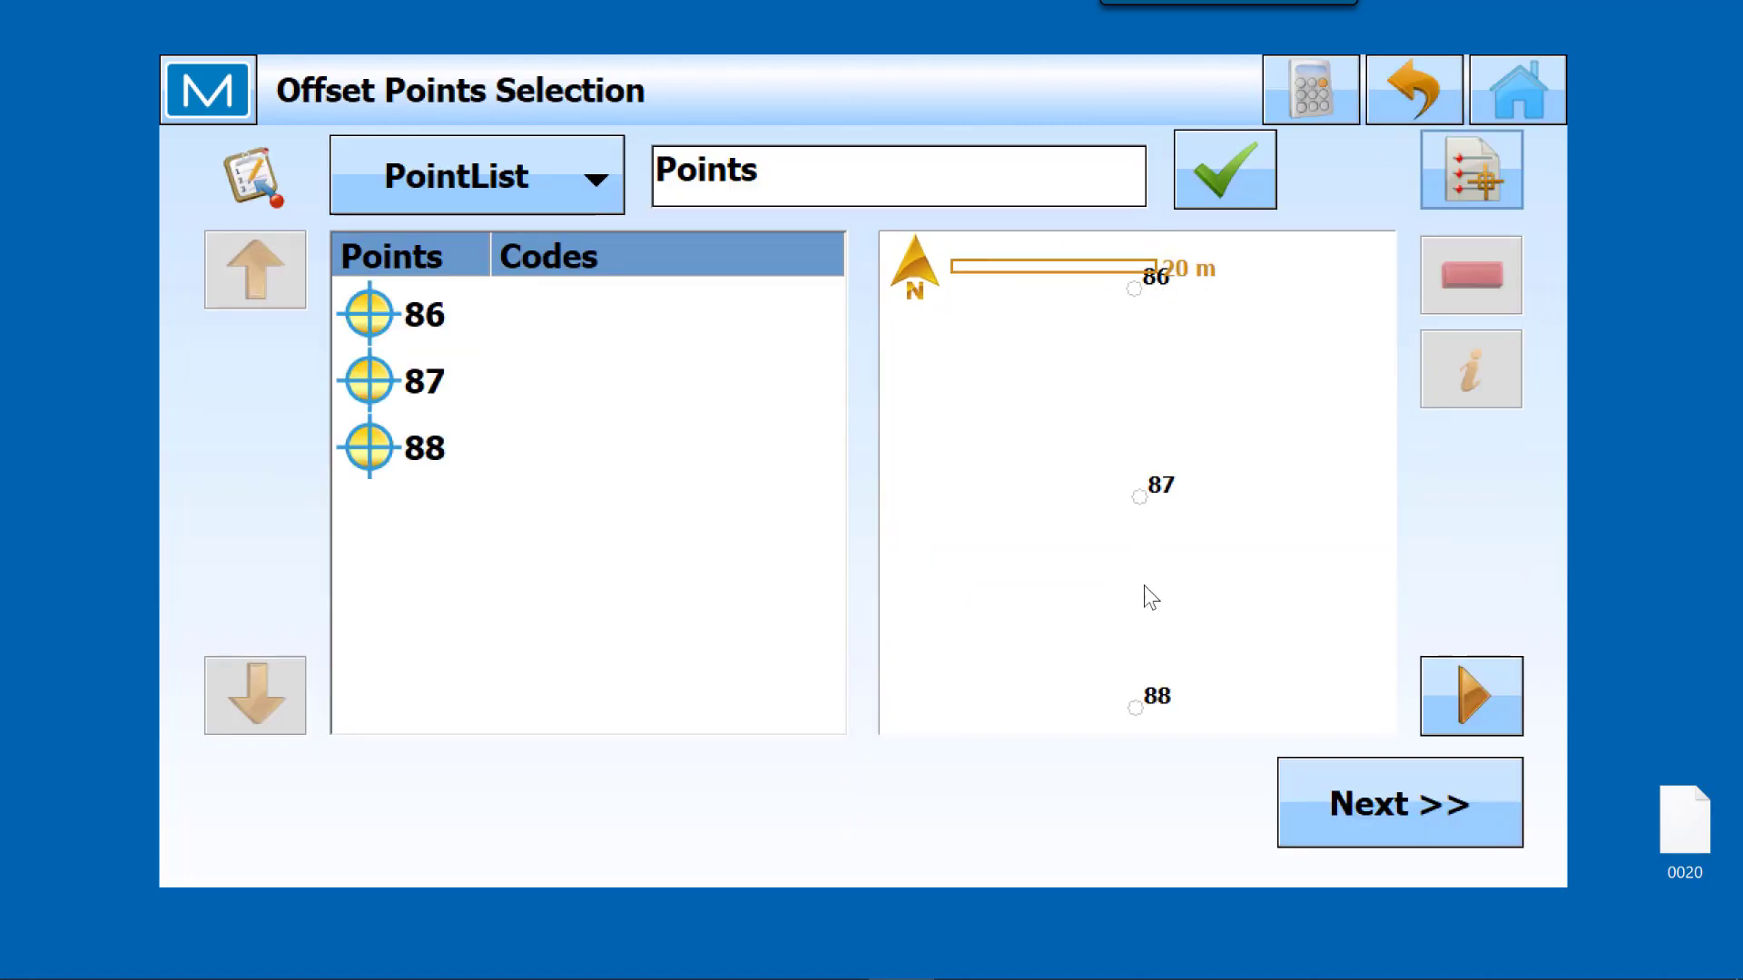
# Step: Continue with the loaded Points list and set the offset's horizontal ground distance to 15 m
pyautogui.click(1391, 810)
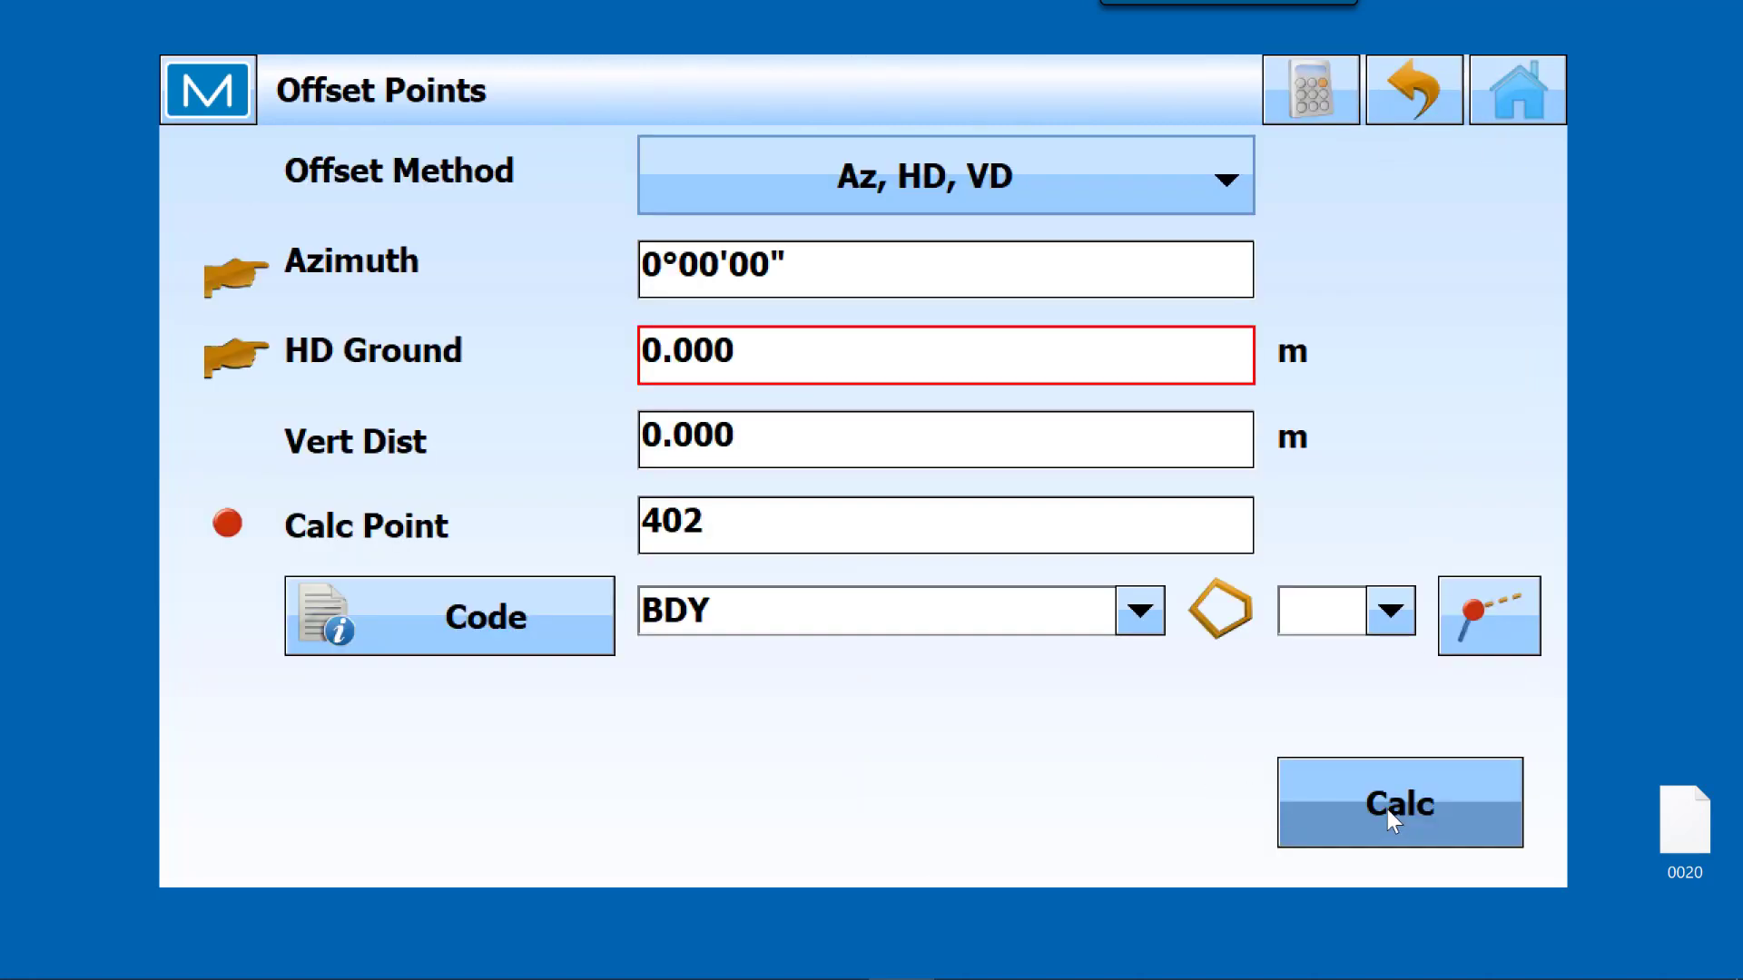
pyautogui.click(756, 352)
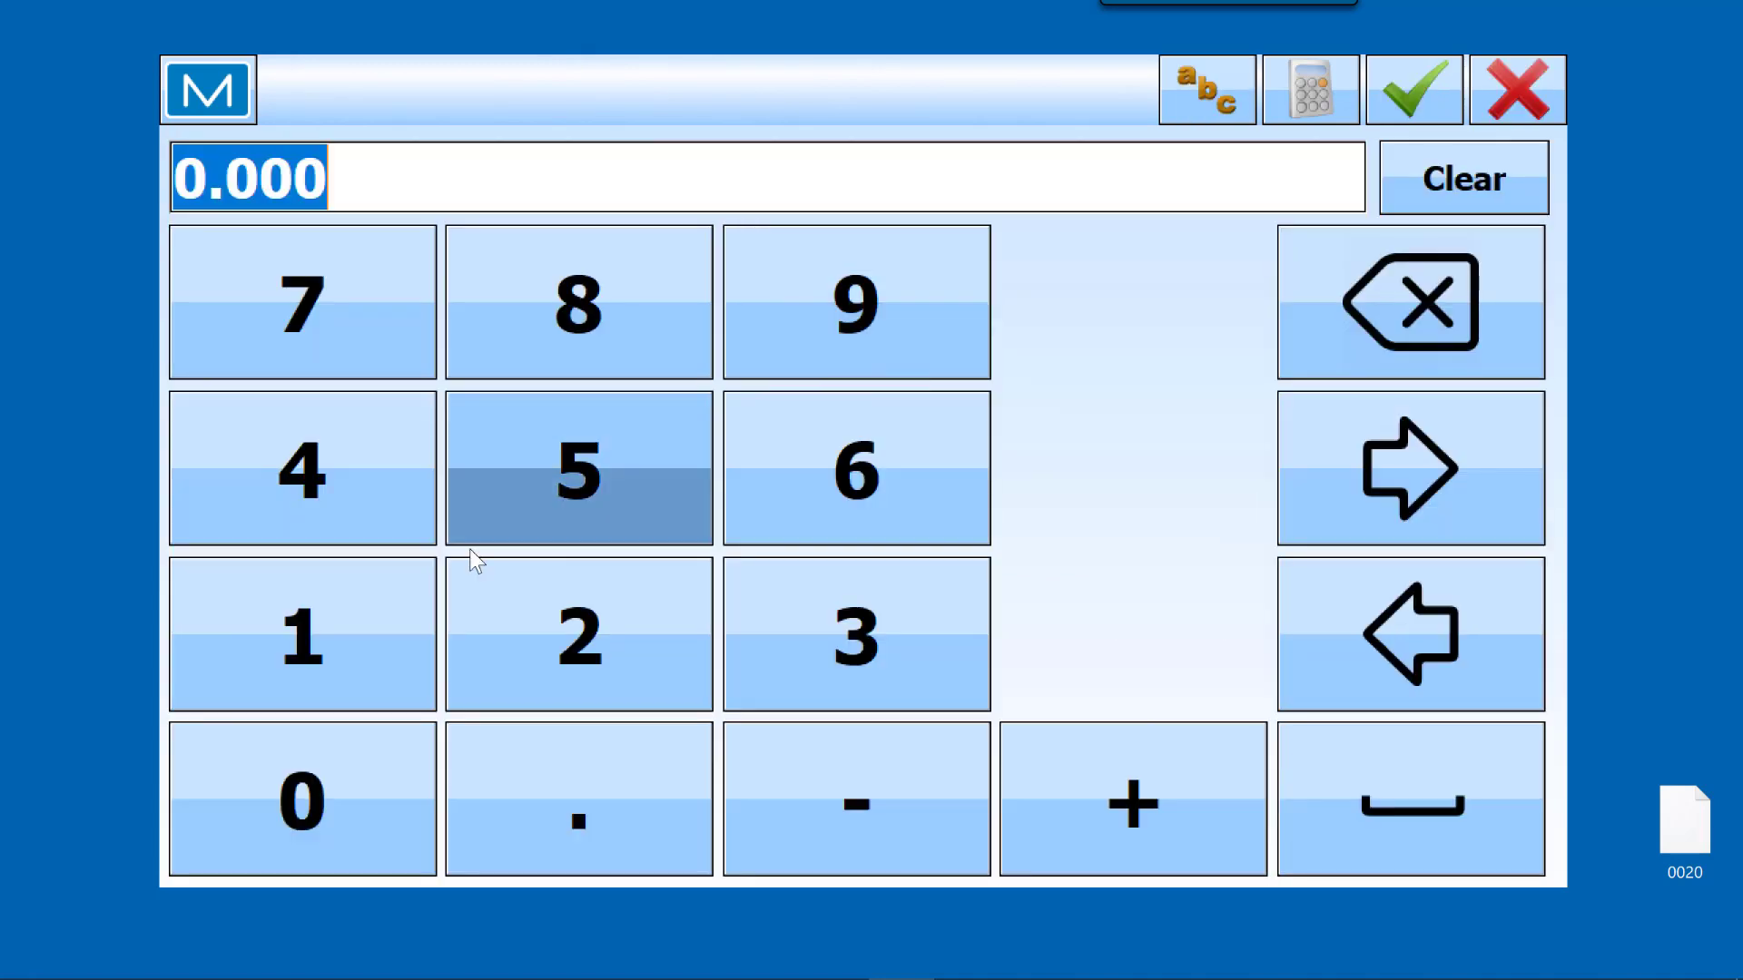
pyautogui.click(362, 641)
pyautogui.click(611, 505)
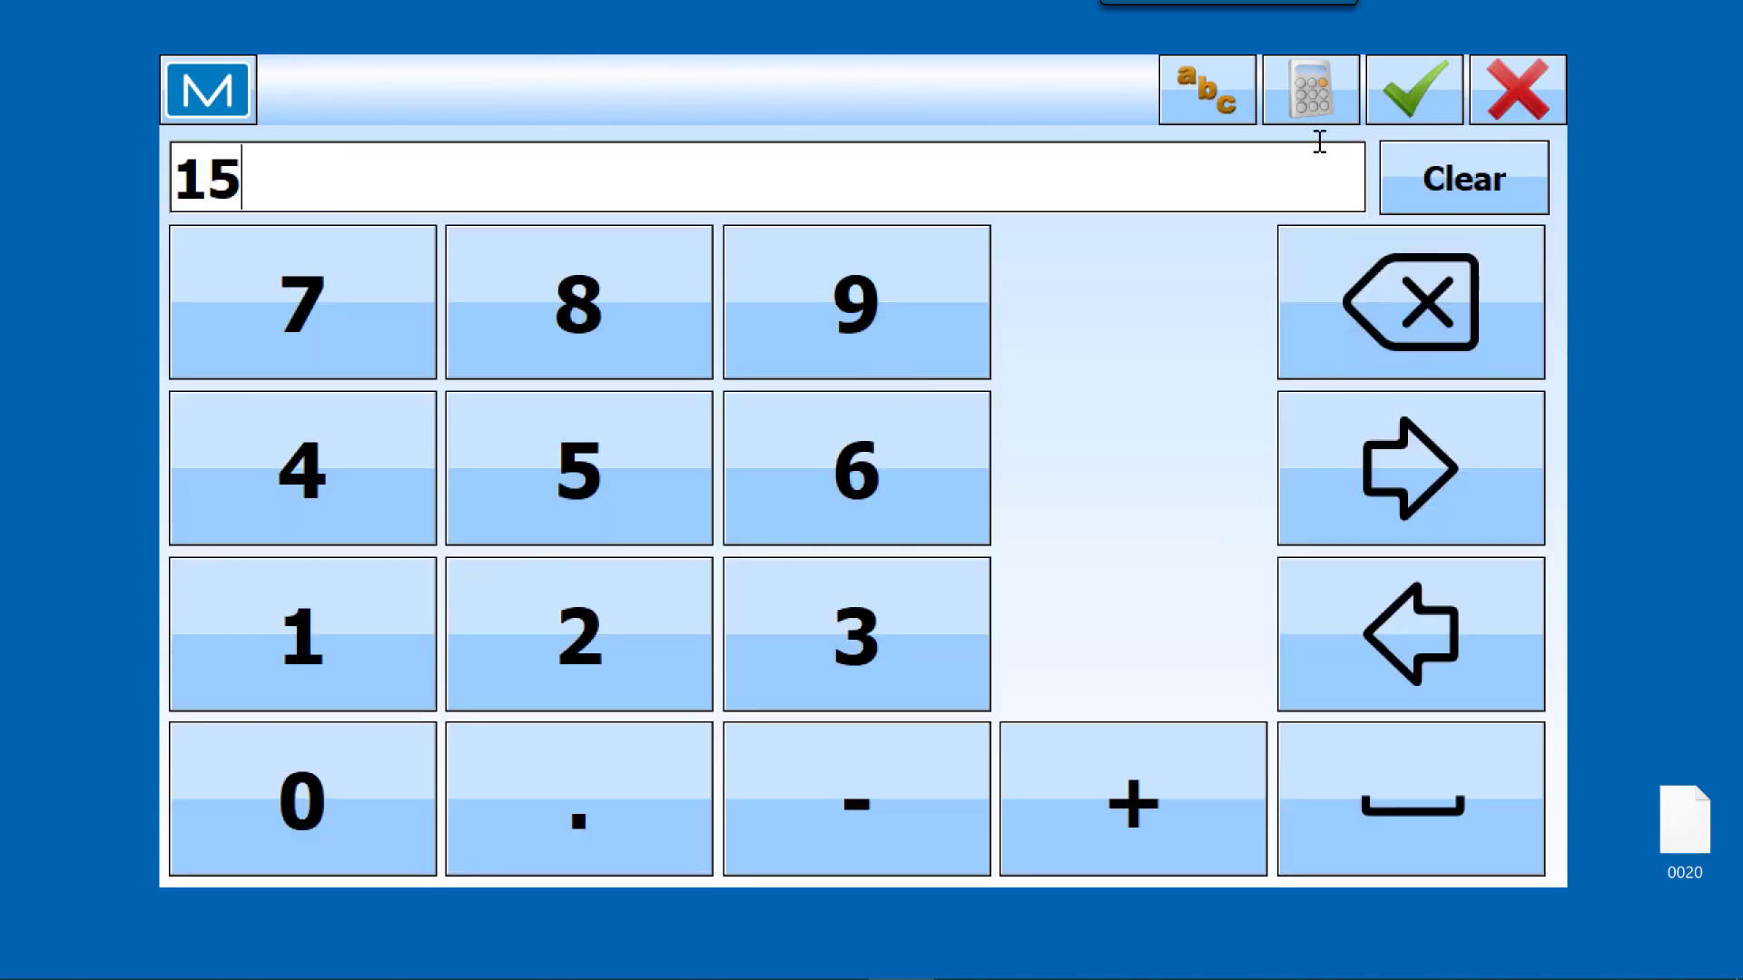
pyautogui.click(1414, 91)
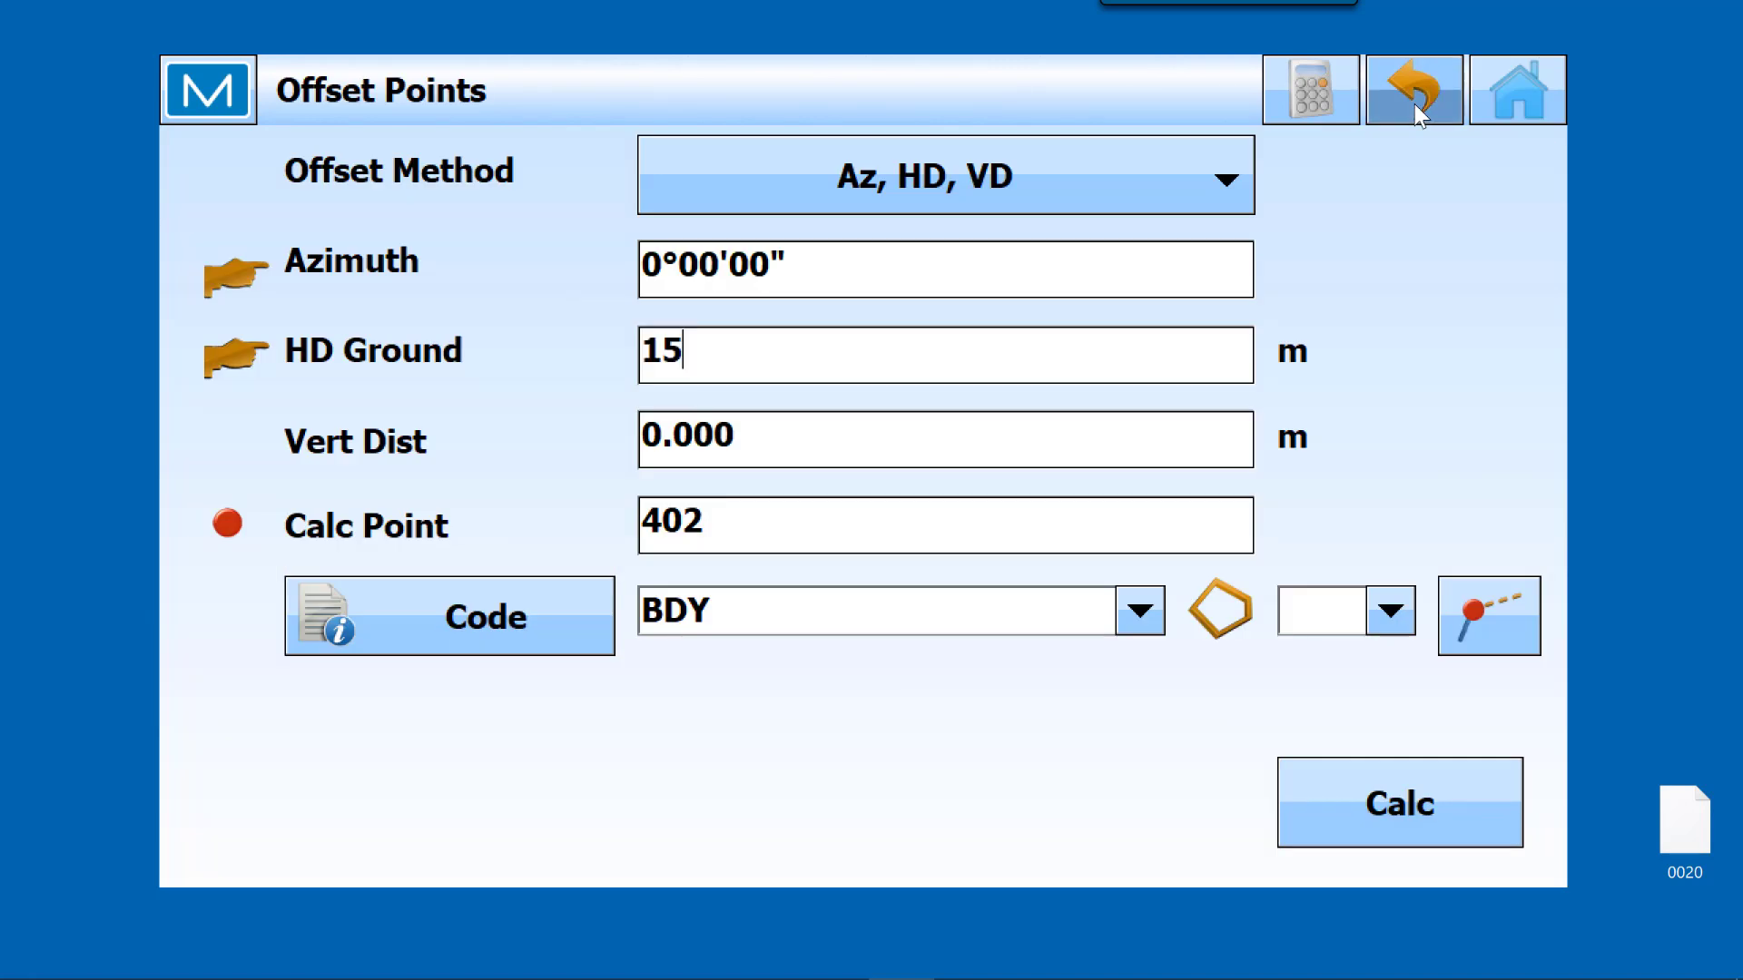
# Step: Set the azimuth of the point offset to 270 degrees
pyautogui.click(797, 263)
pyautogui.click(597, 622)
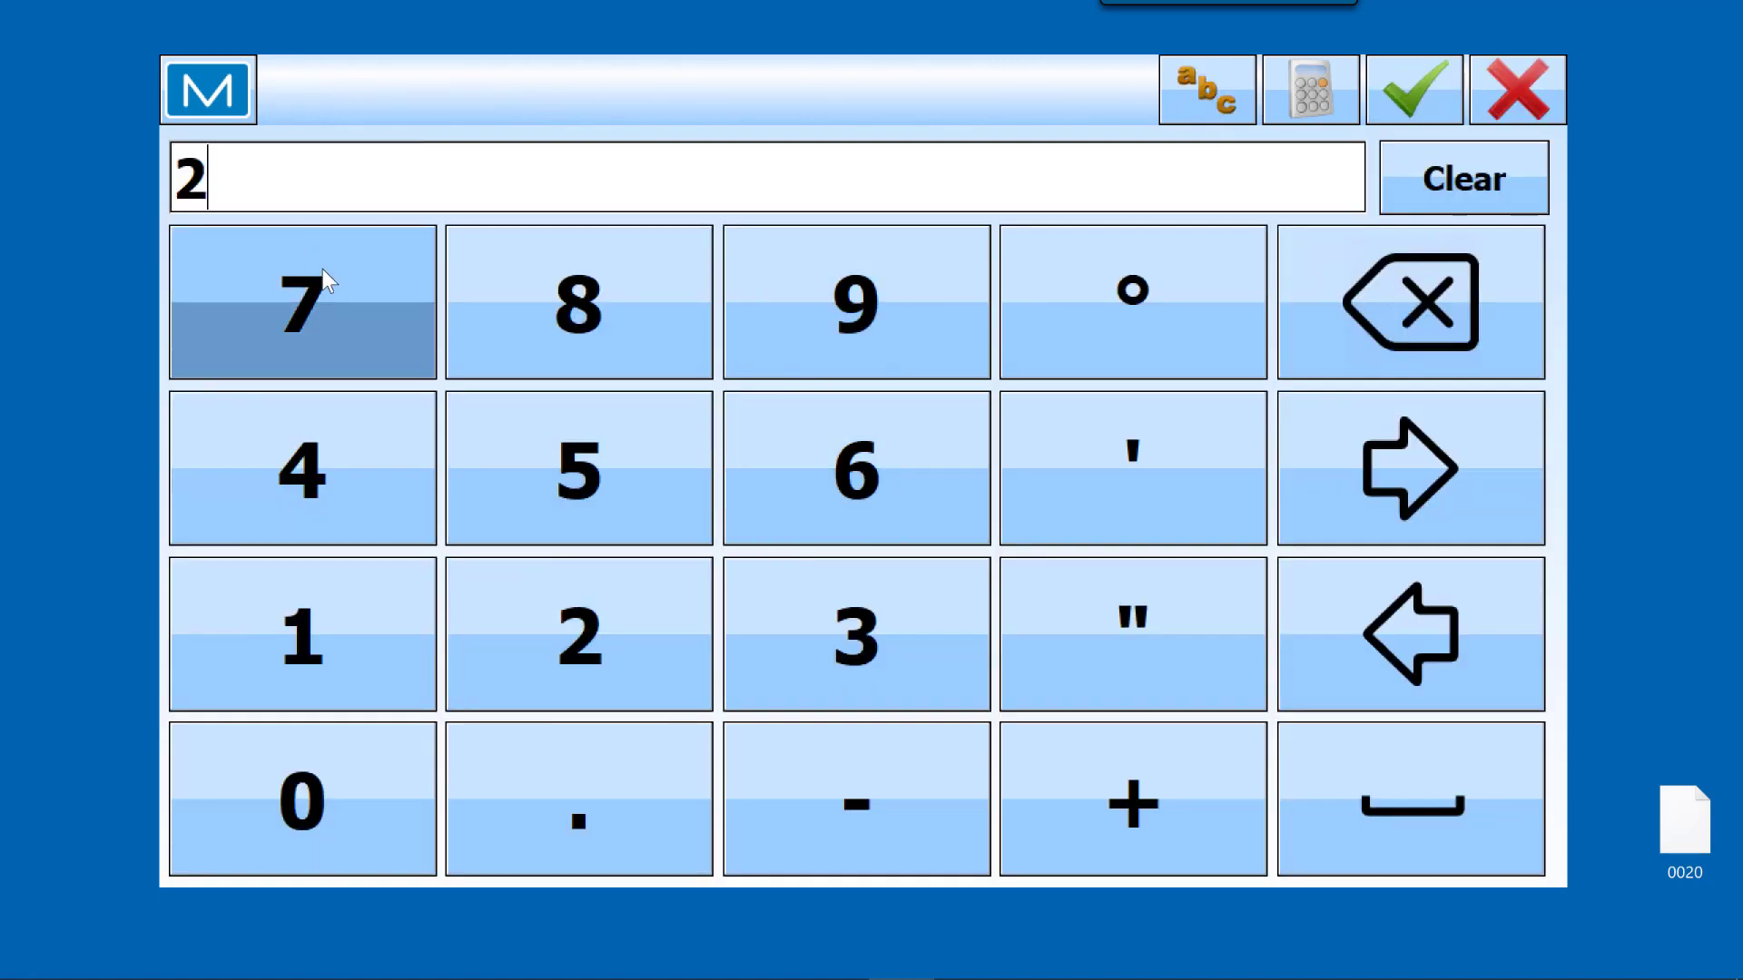
pyautogui.click(331, 284)
pyautogui.click(299, 798)
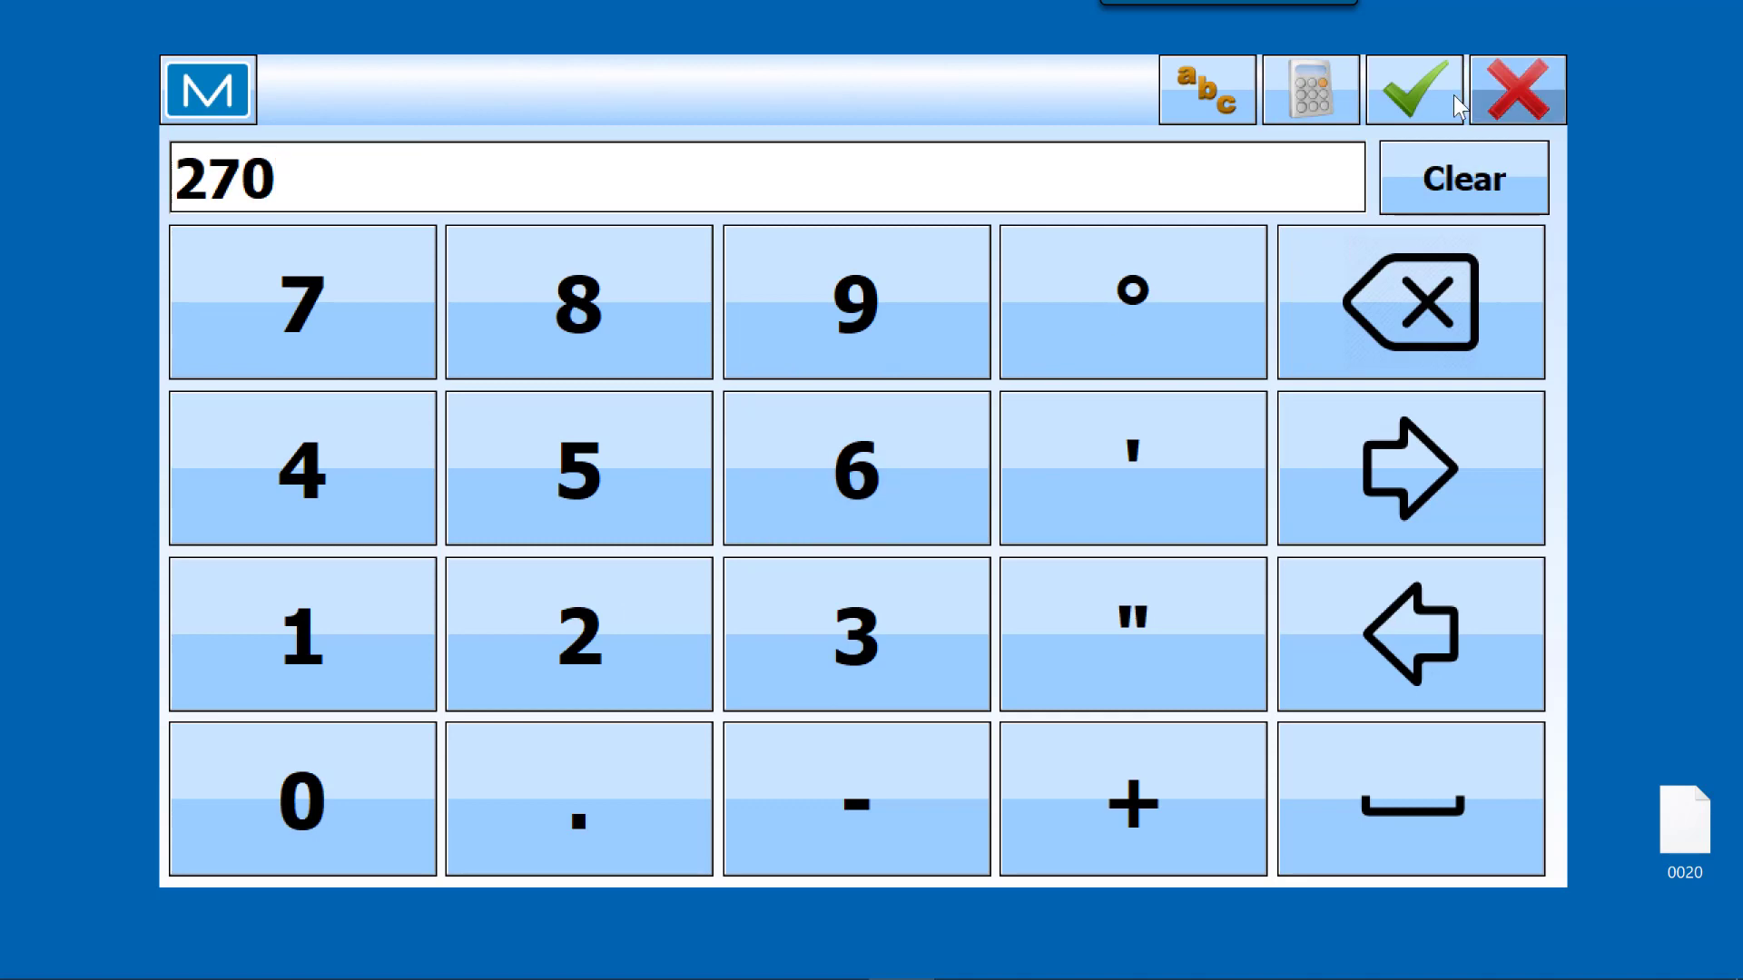
pyautogui.click(1414, 91)
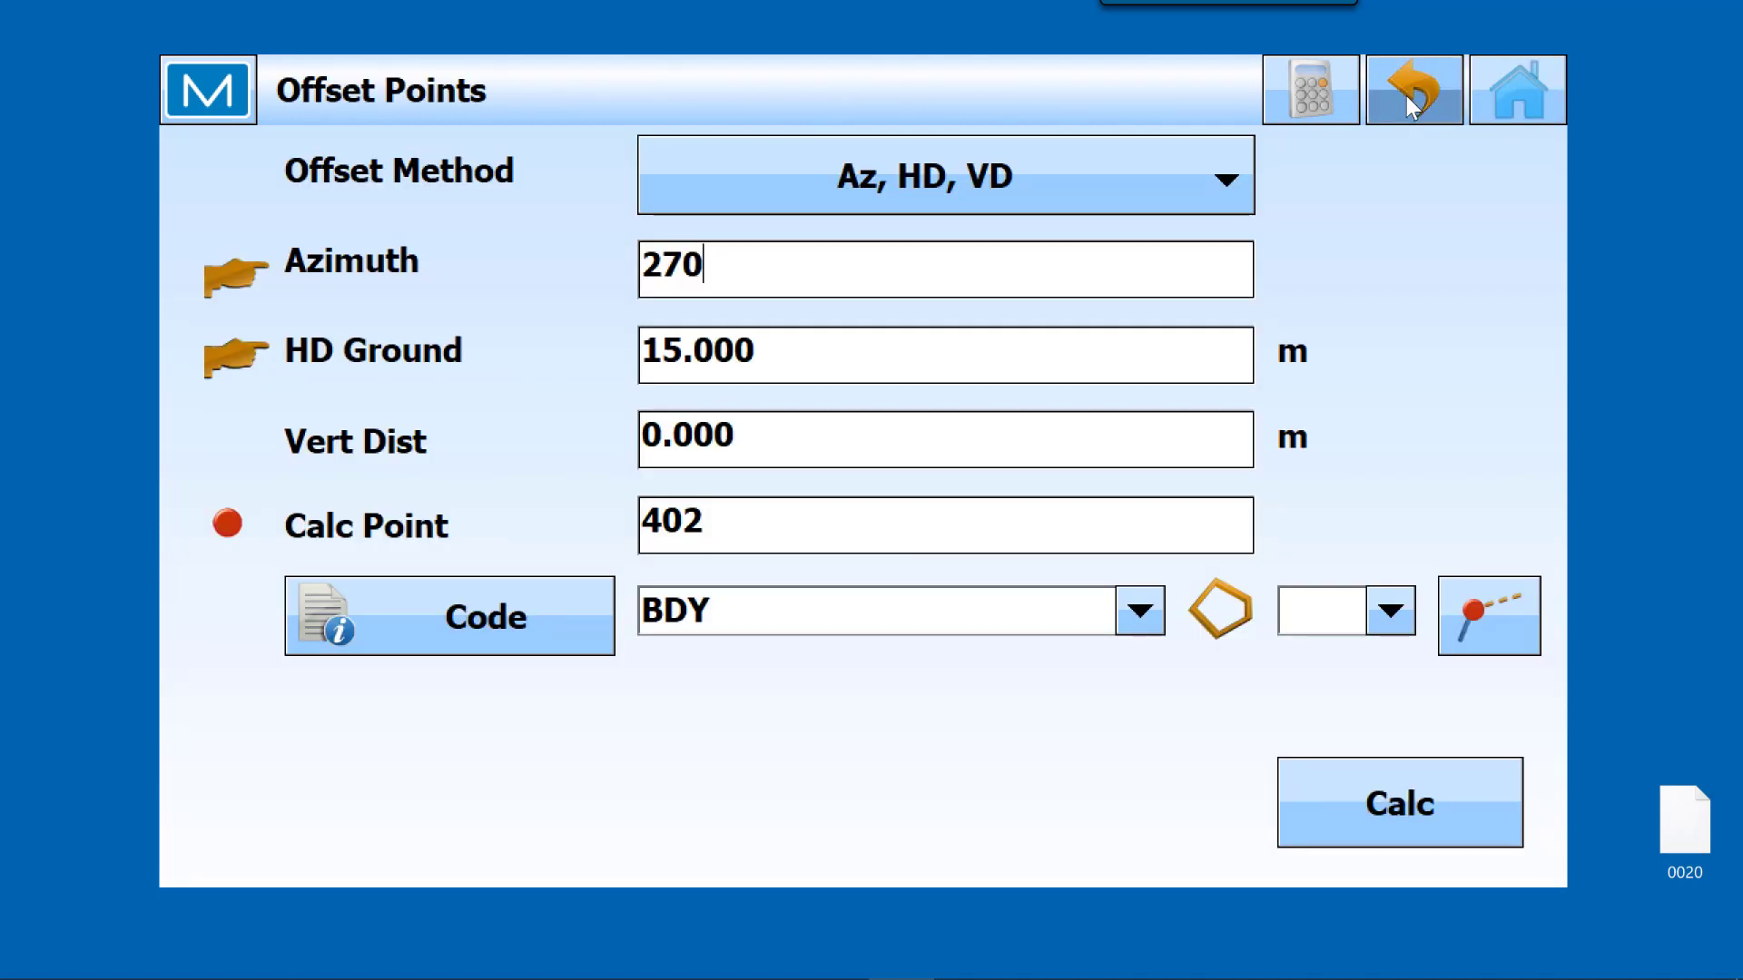
# Step: Clear the BDY code so the offset points are stored without a code
pyautogui.click(1141, 613)
pyautogui.click(868, 604)
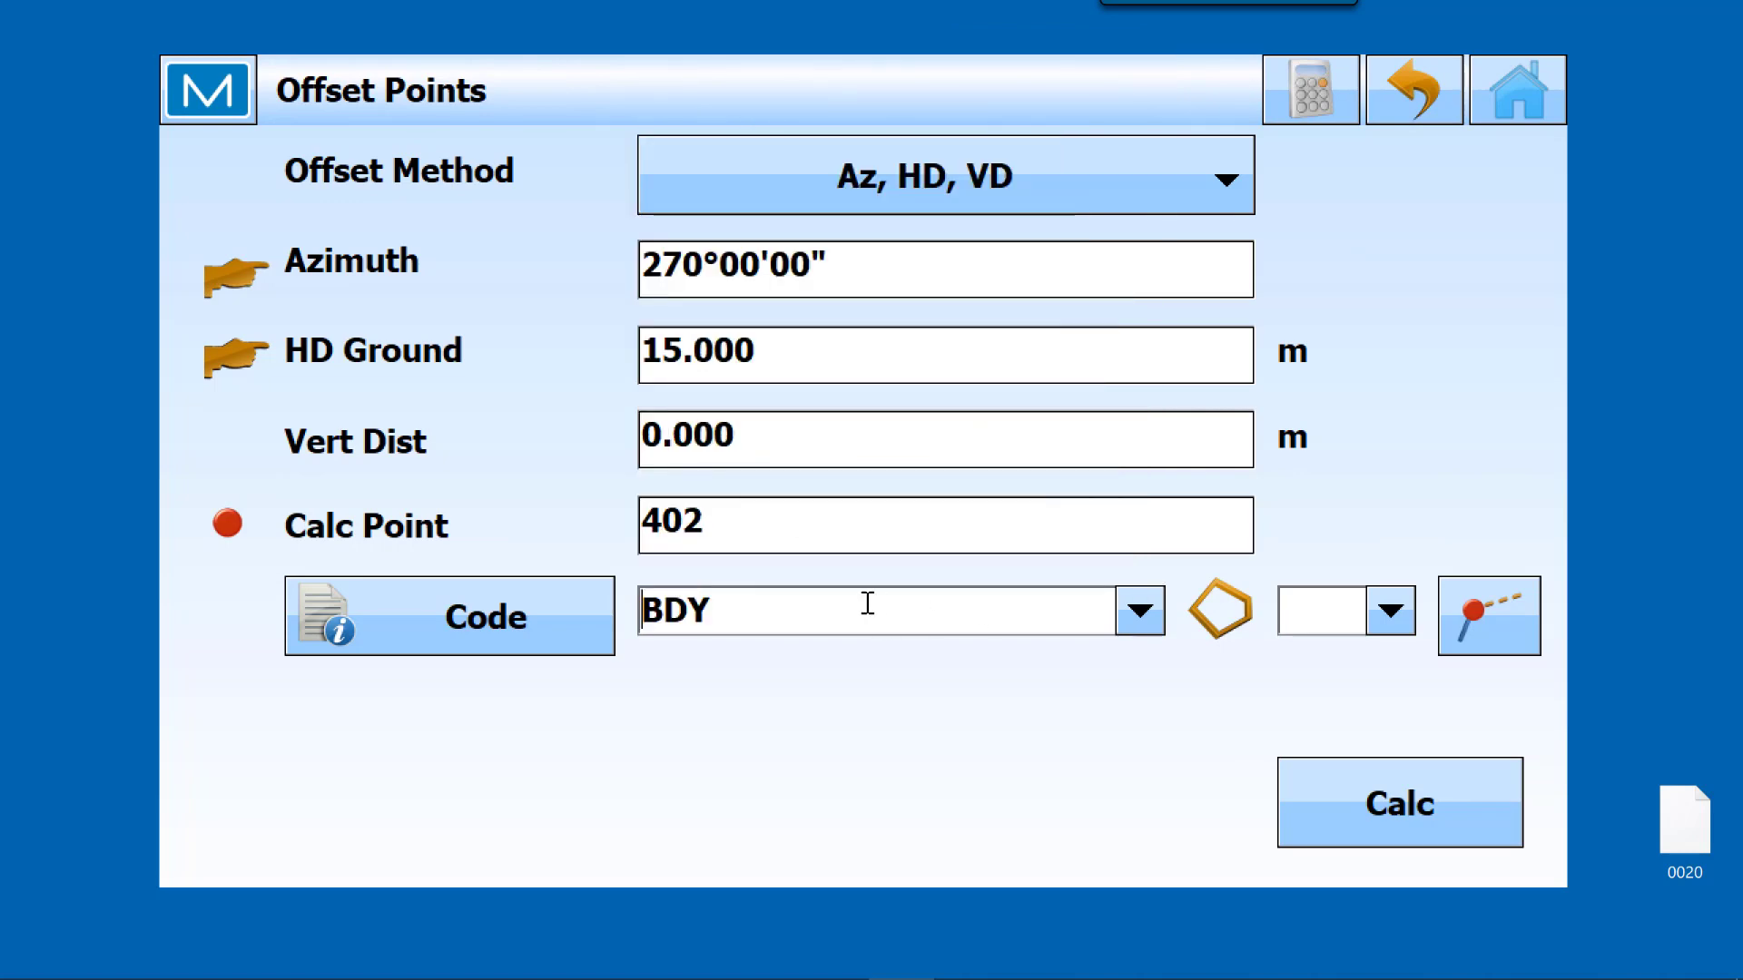
pyautogui.click(611, 609)
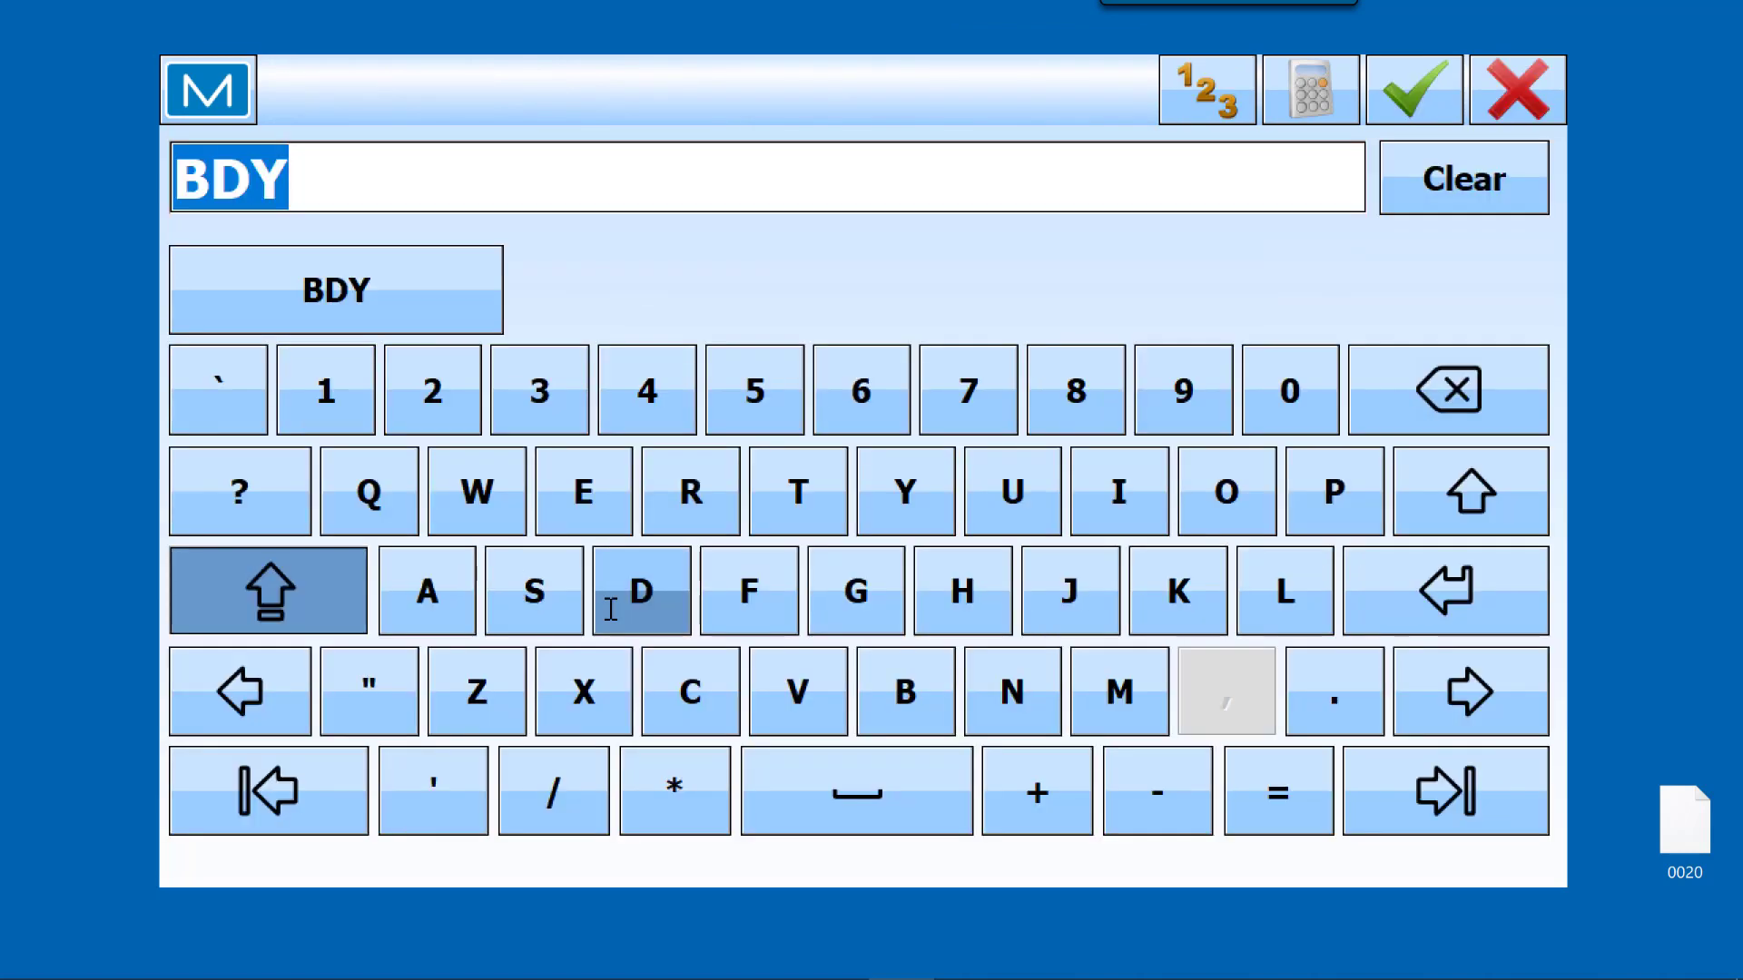
pyautogui.press('BackSpace')
pyautogui.click(1418, 90)
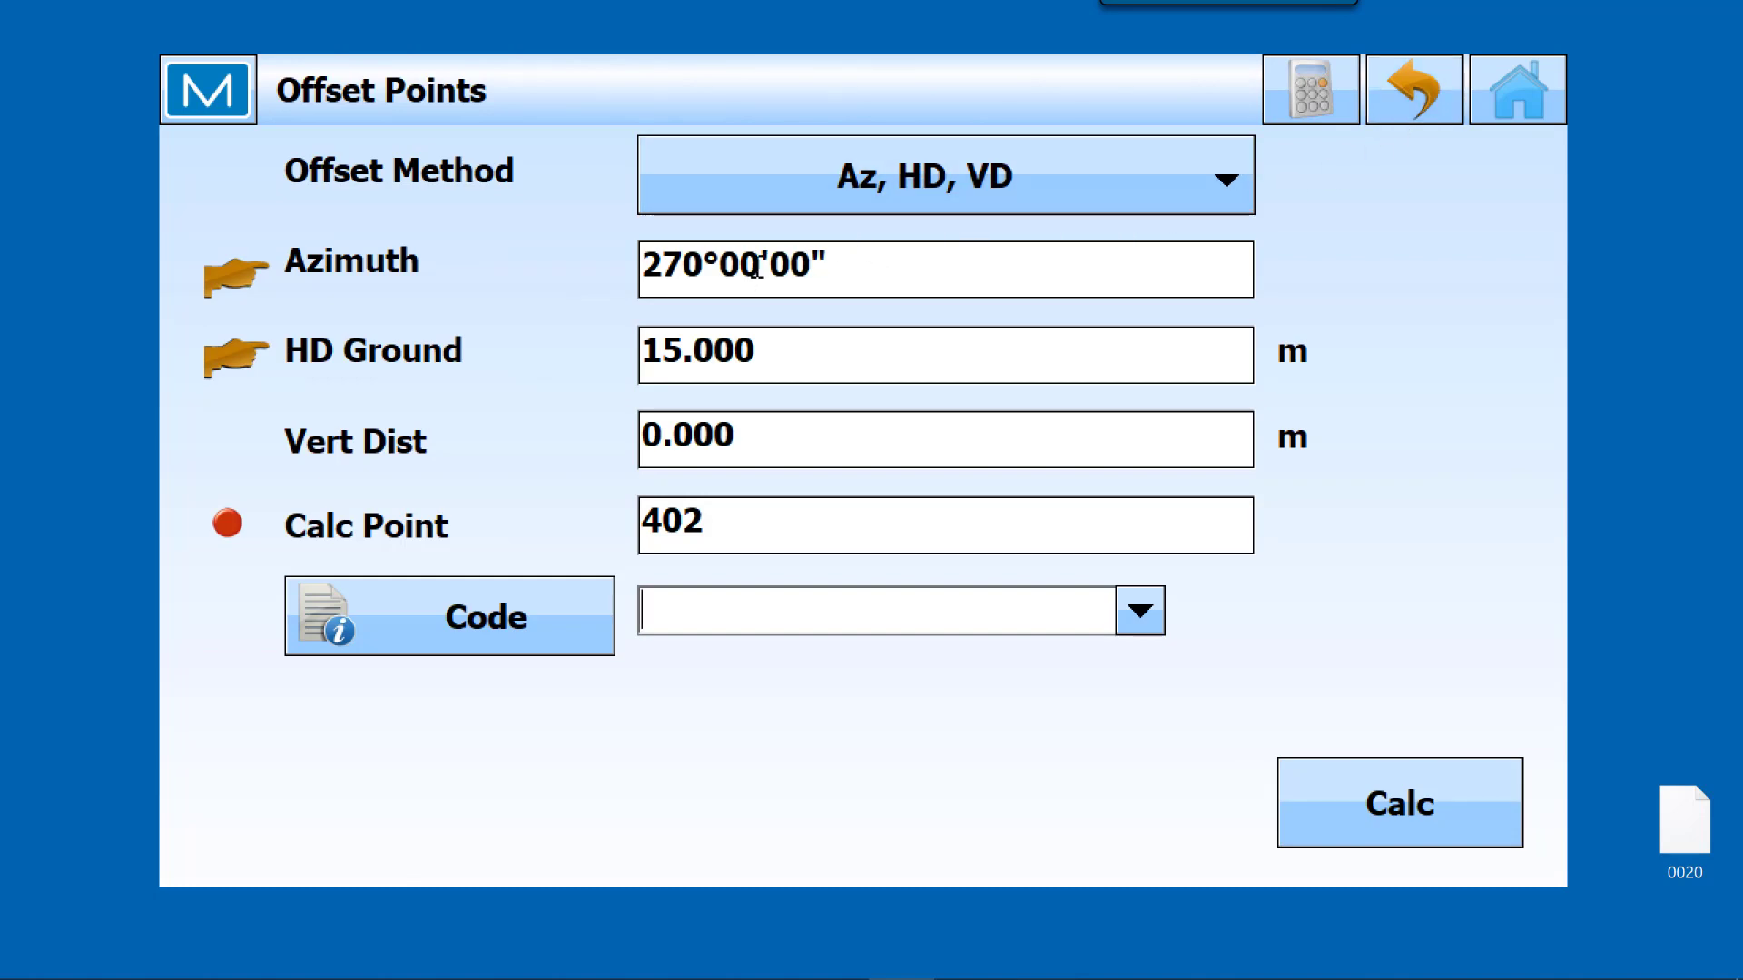
# Step: Calculate the offset points and save them with the first one renamed to 404
pyautogui.click(1306, 816)
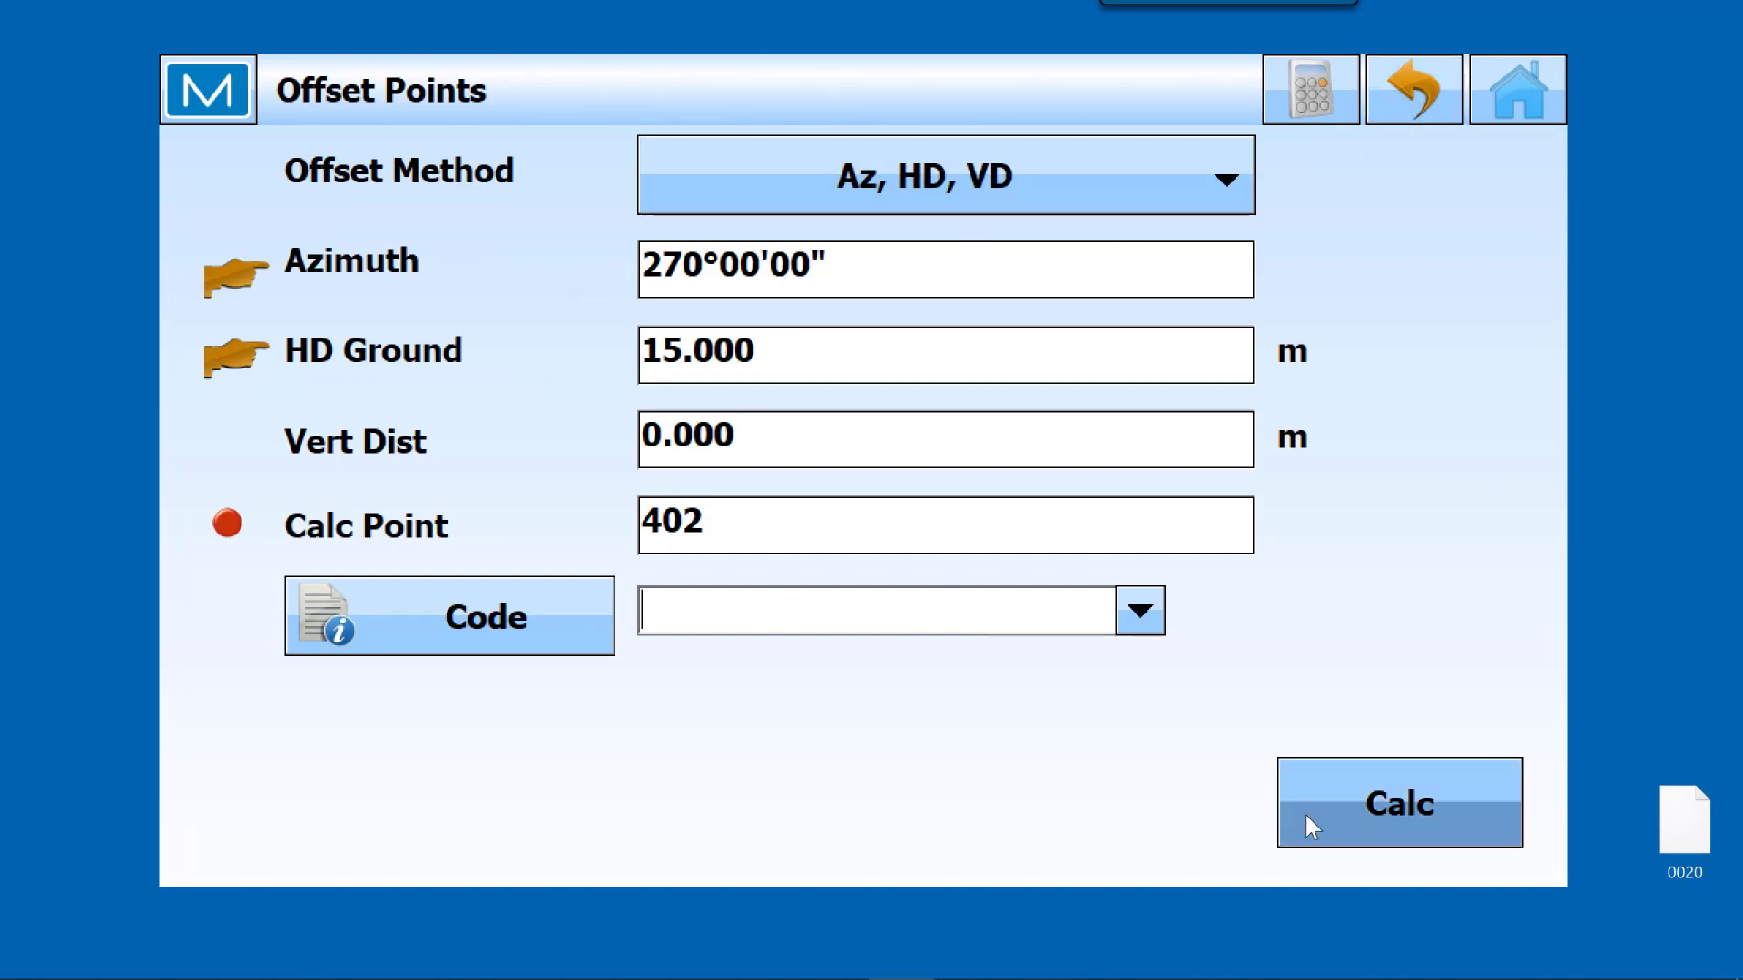
pyautogui.click(1376, 804)
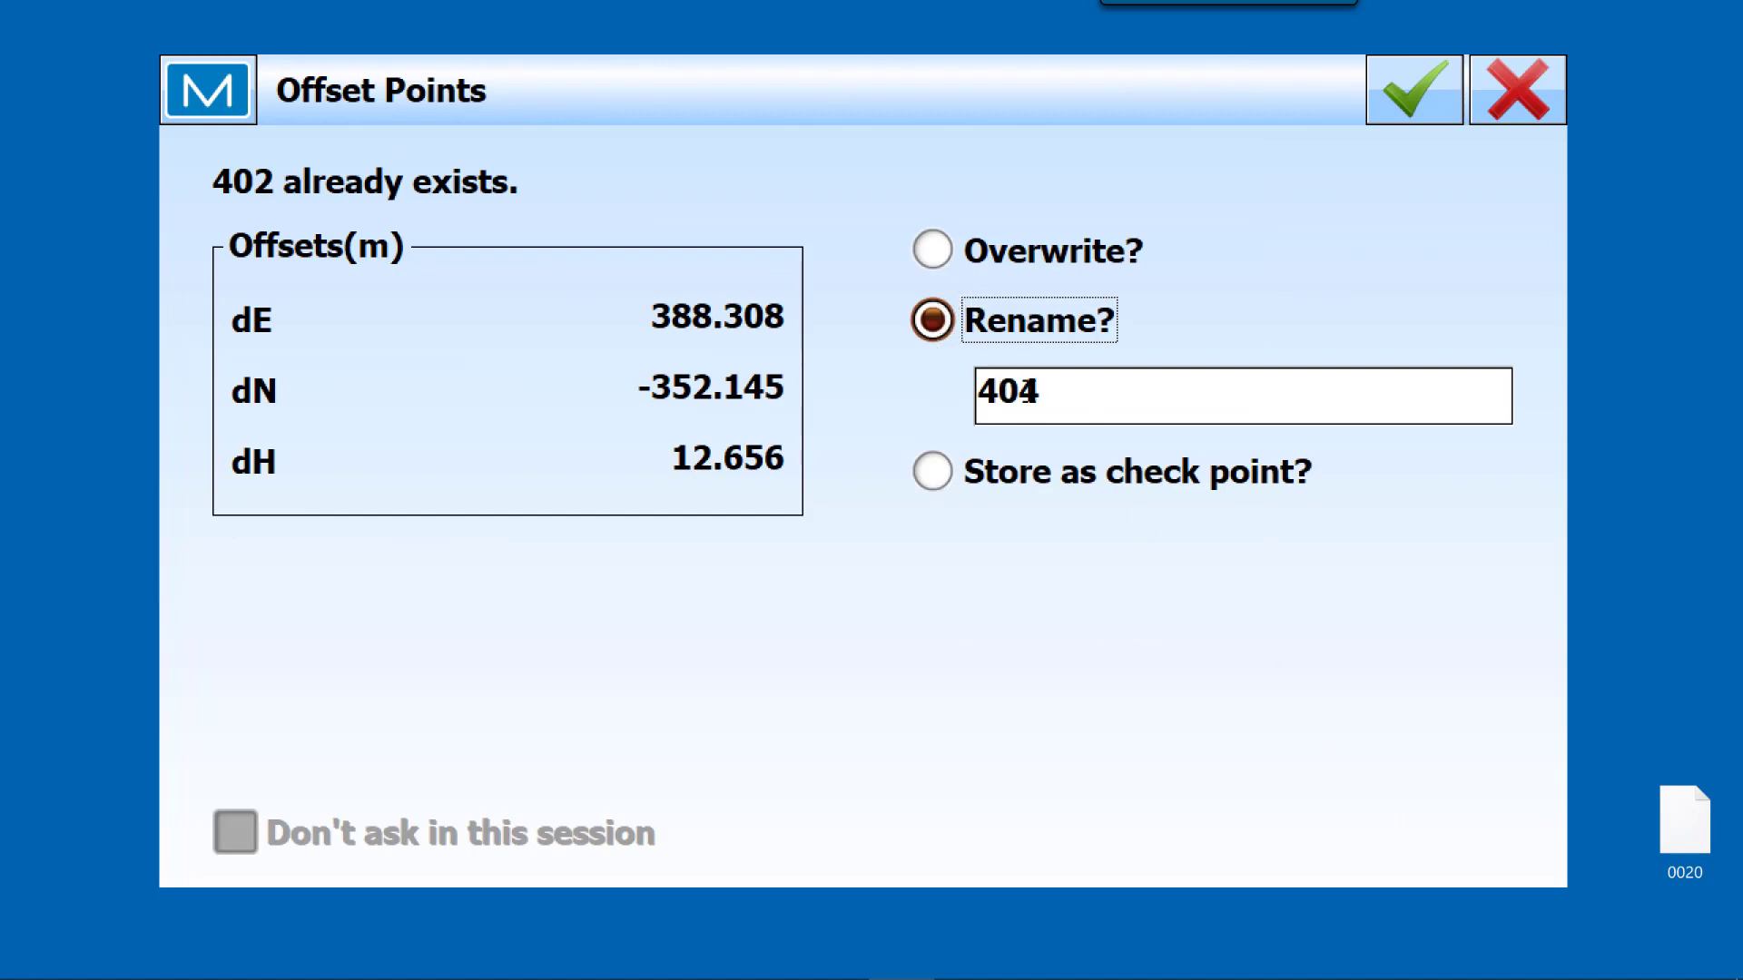
pyautogui.click(1412, 84)
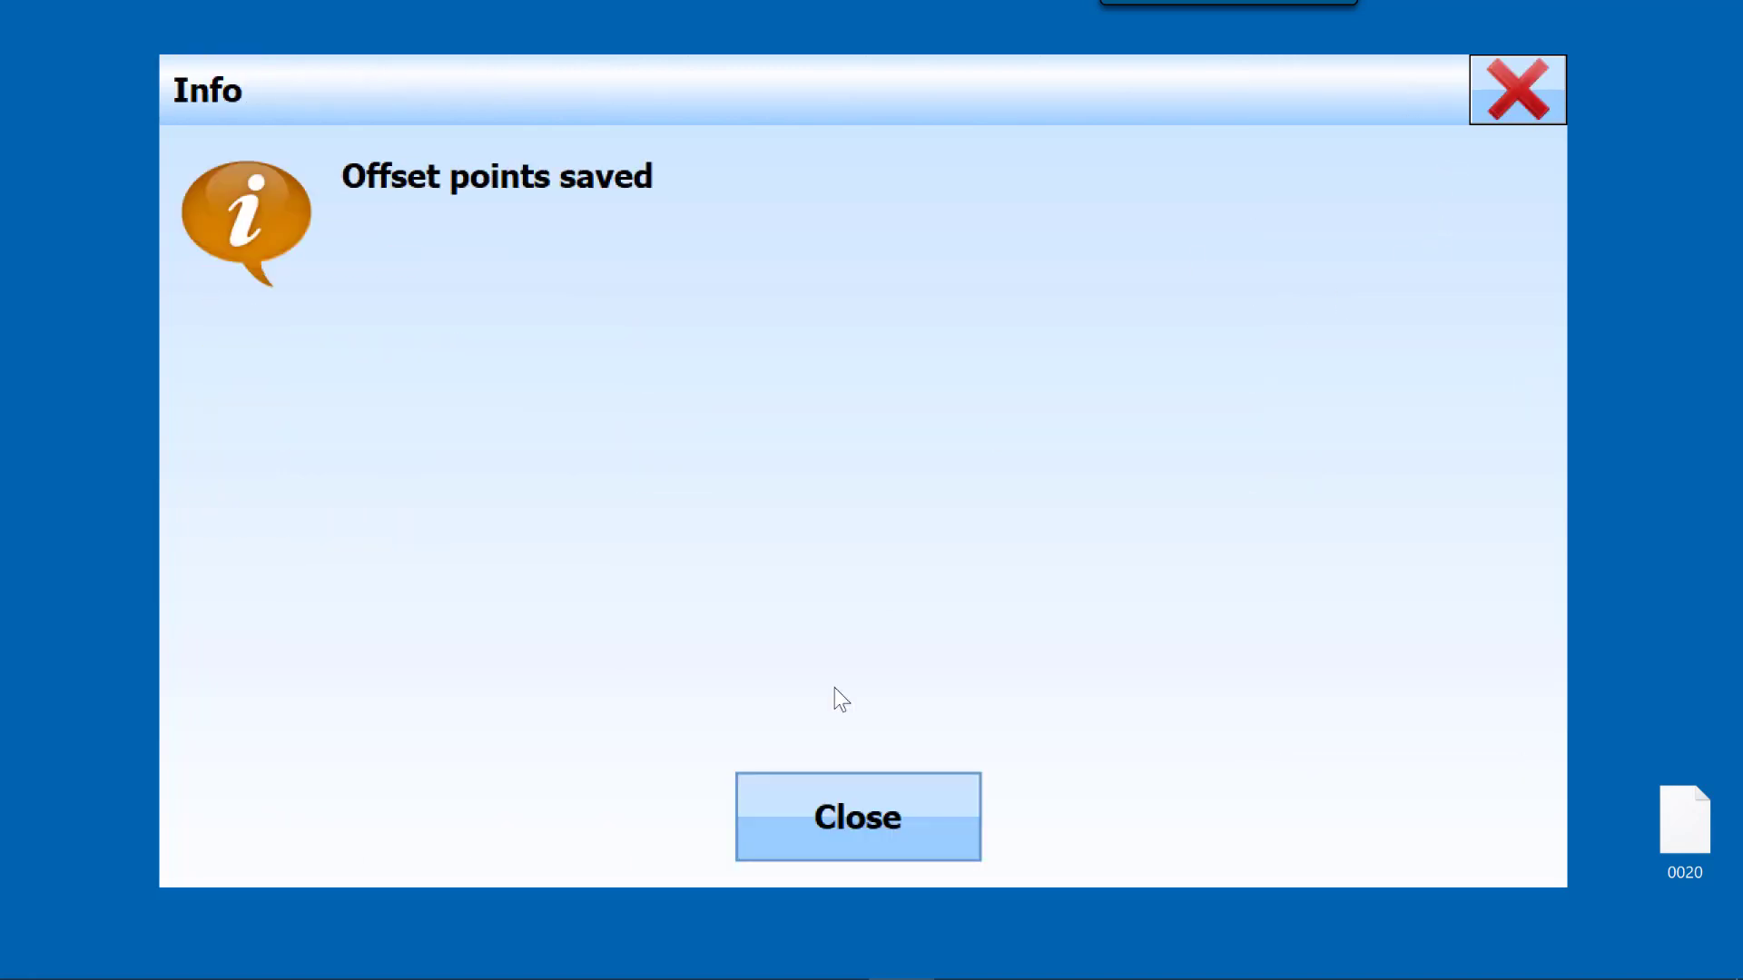
pyautogui.click(835, 816)
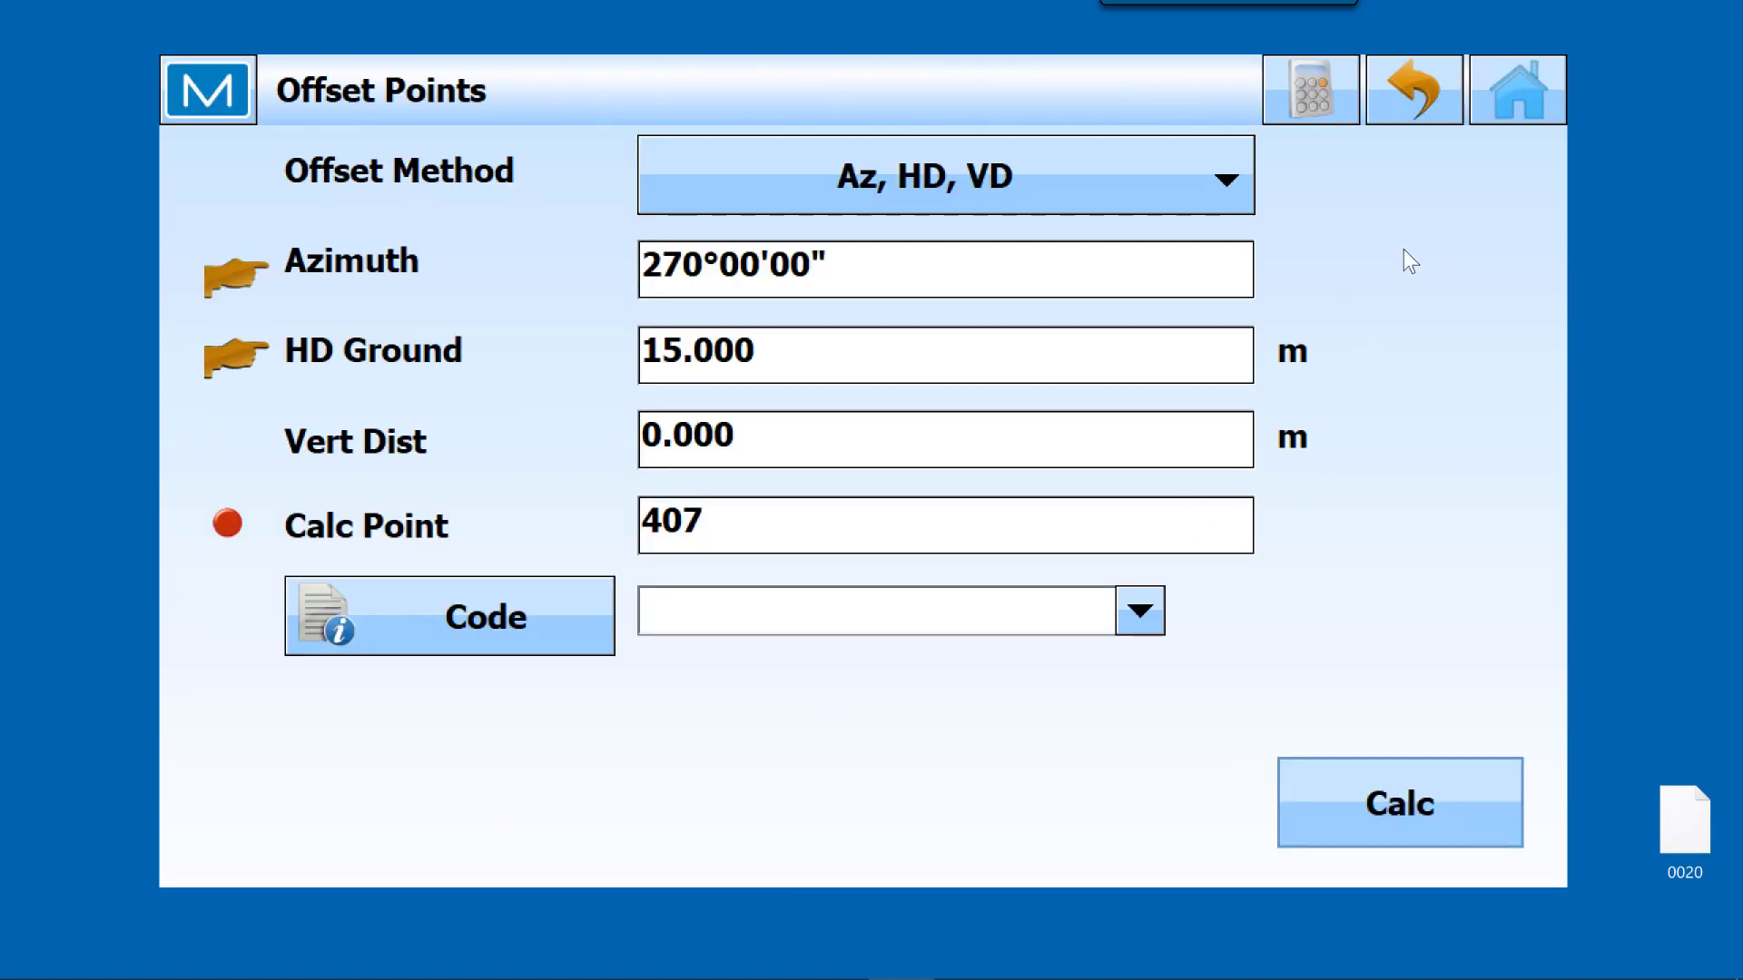
# Step: Leave the offset calculation and open the job map
pyautogui.click(1522, 96)
pyautogui.click(1454, 331)
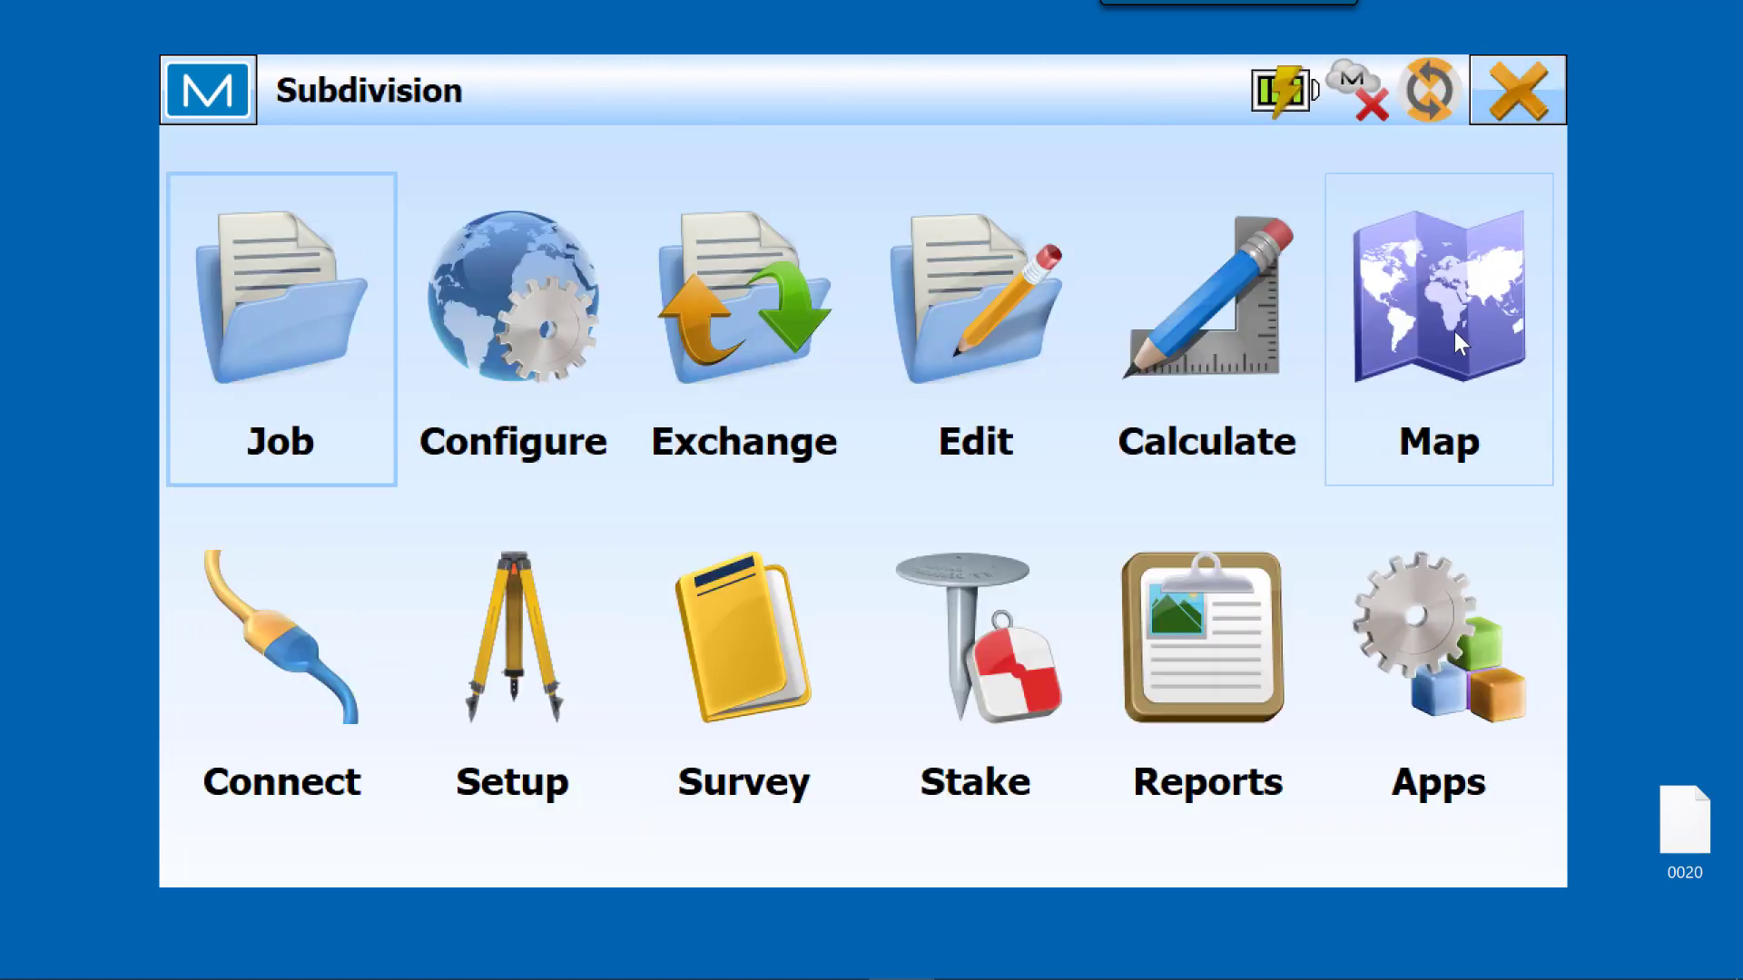